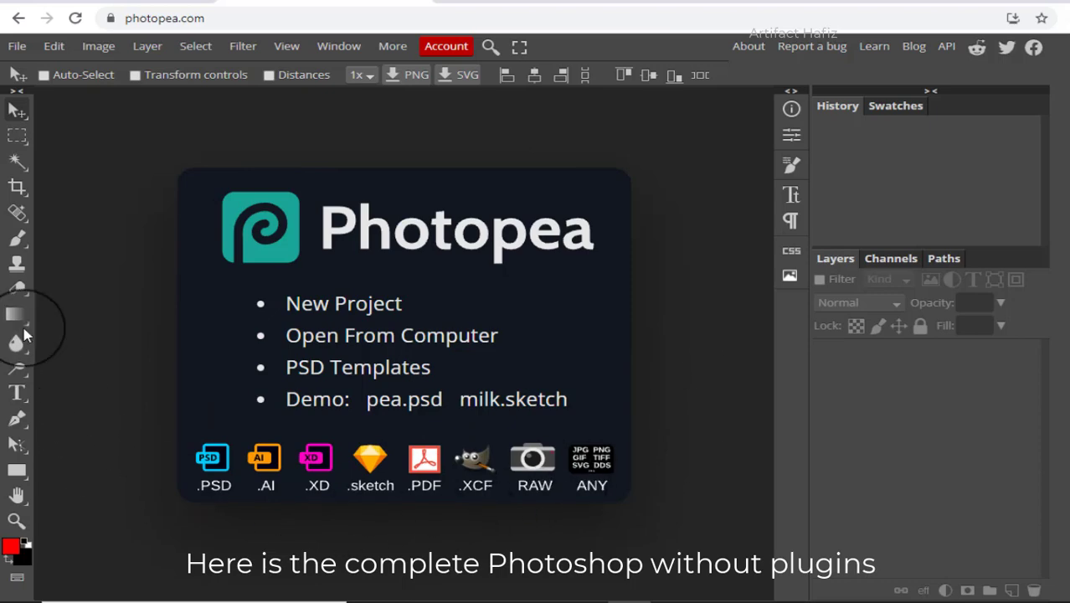
# Open the Model image from the 1686 folder inside Artifact > Videos.
pyautogui.click(18, 48)
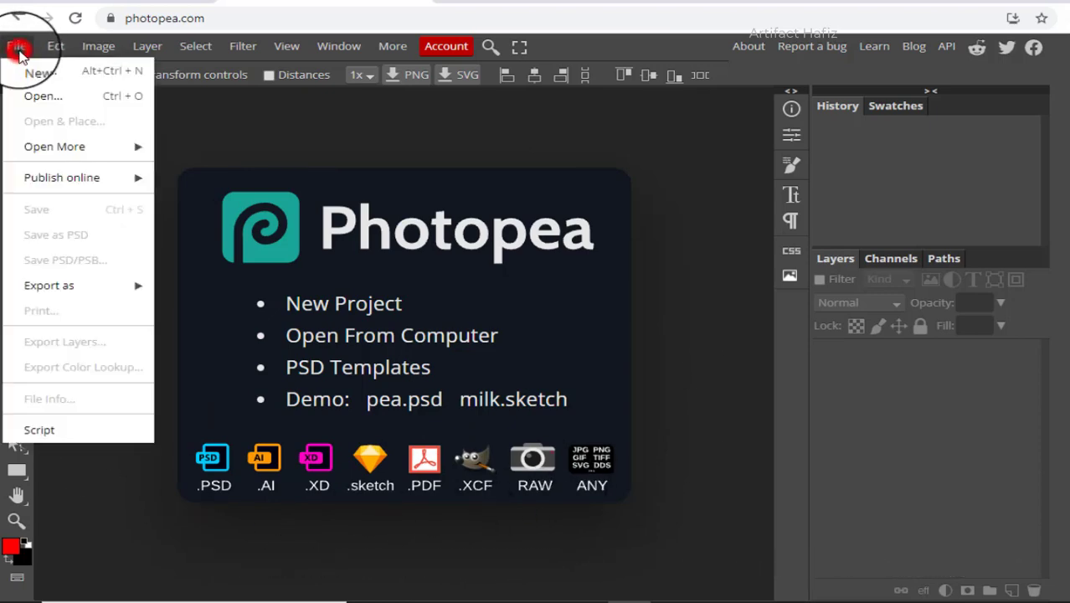
pyautogui.click(38, 95)
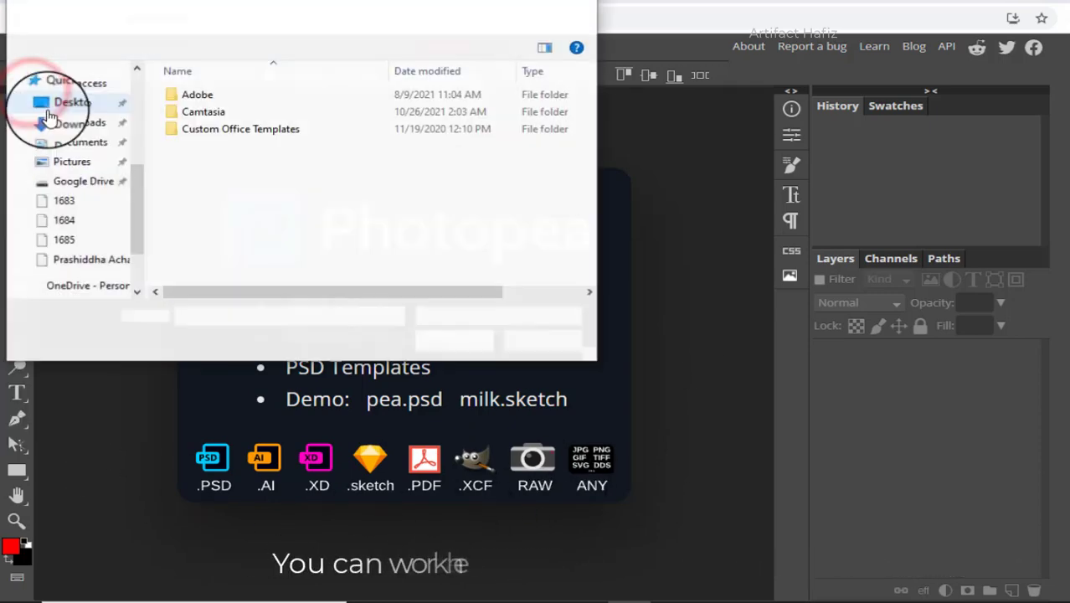
pyautogui.scroll(5, 59, 125)
pyautogui.click(59, 92)
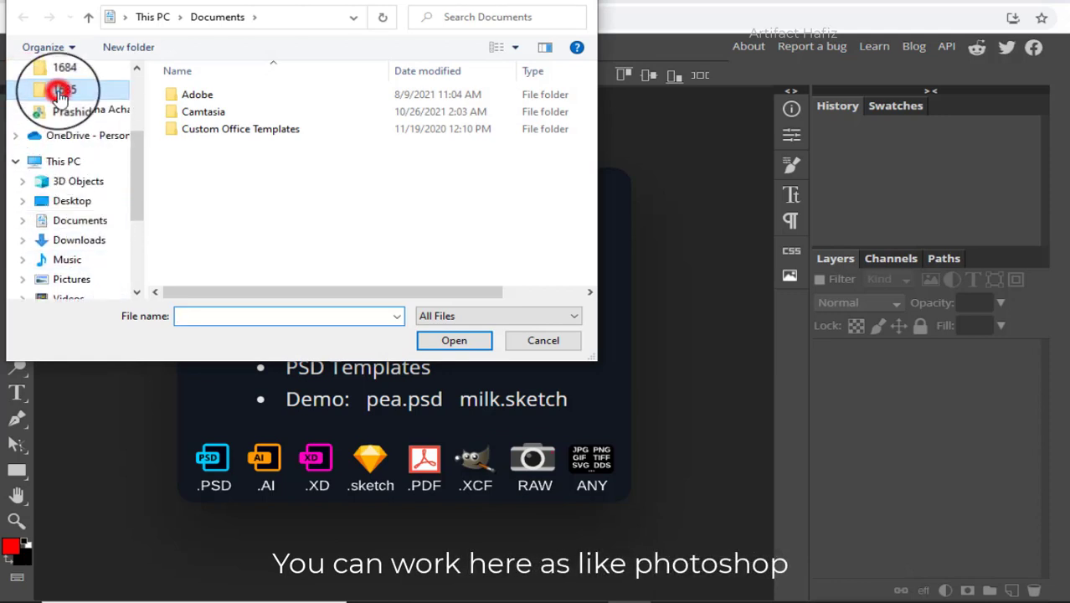
pyautogui.click(209, 17)
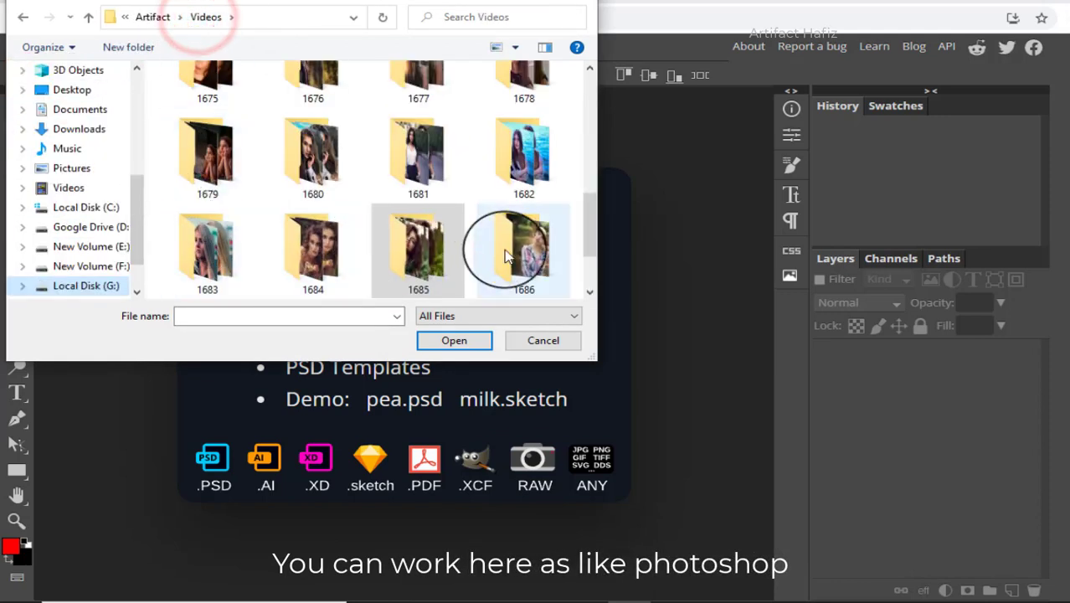
pyautogui.doubleClick(508, 249)
pyautogui.click(247, 228)
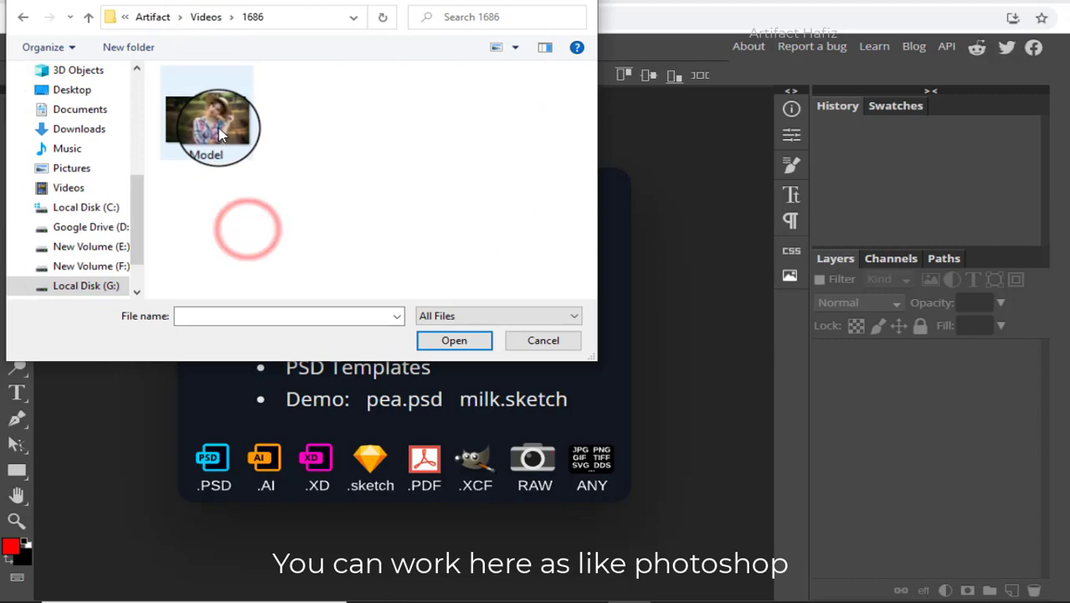
pyautogui.doubleClick(220, 132)
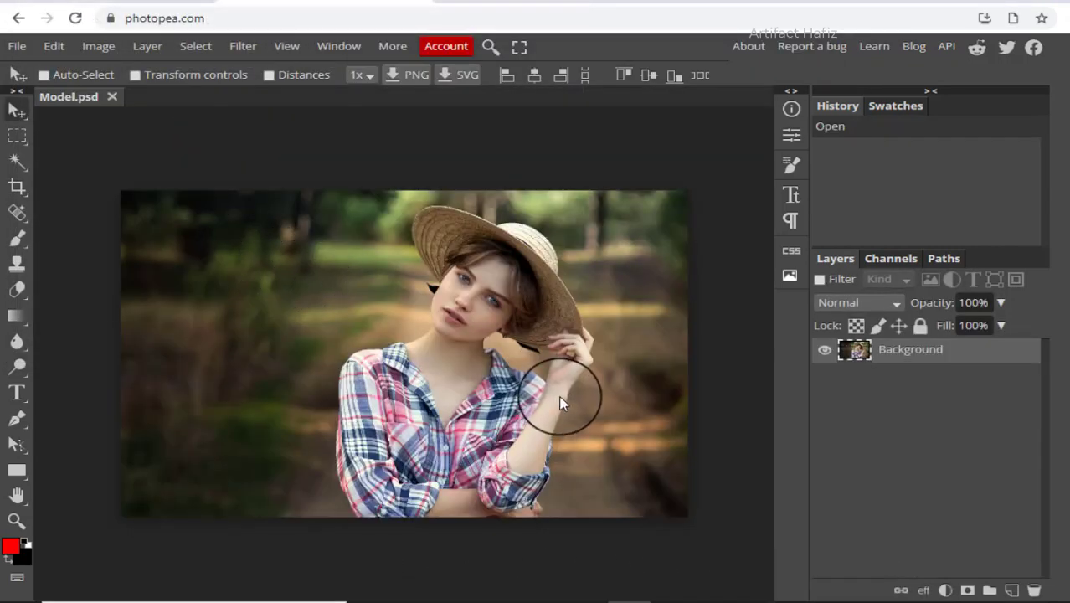
# Duplicate the Background layer of the portrait photo.
pyautogui.scroll(3, 480, 353)
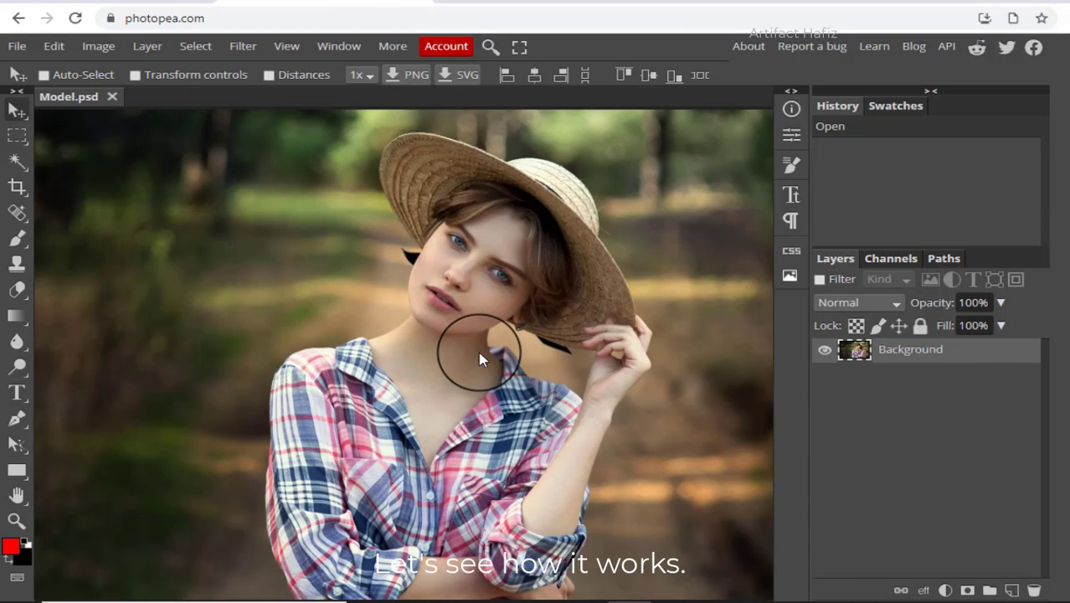
pyautogui.scroll(-3, 480, 353)
pyautogui.scroll(1, 479, 354)
pyautogui.scroll(2, 479, 358)
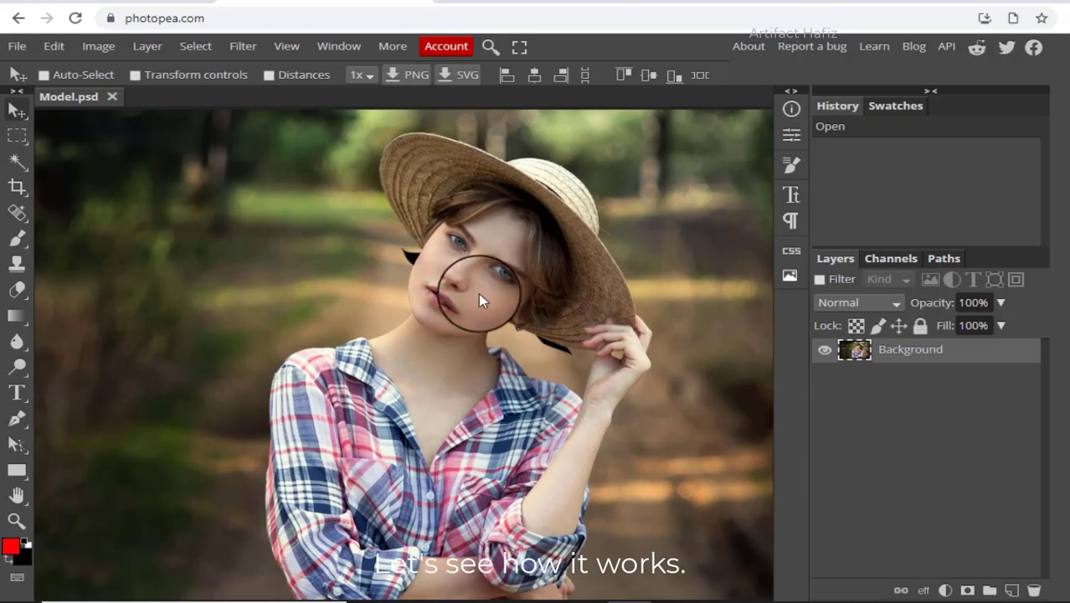
pyautogui.moveTo(480, 266)
pyautogui.mouseDown()
pyautogui.moveTo(485, 301)
pyautogui.moveTo(485, 266)
pyautogui.mouseUp()
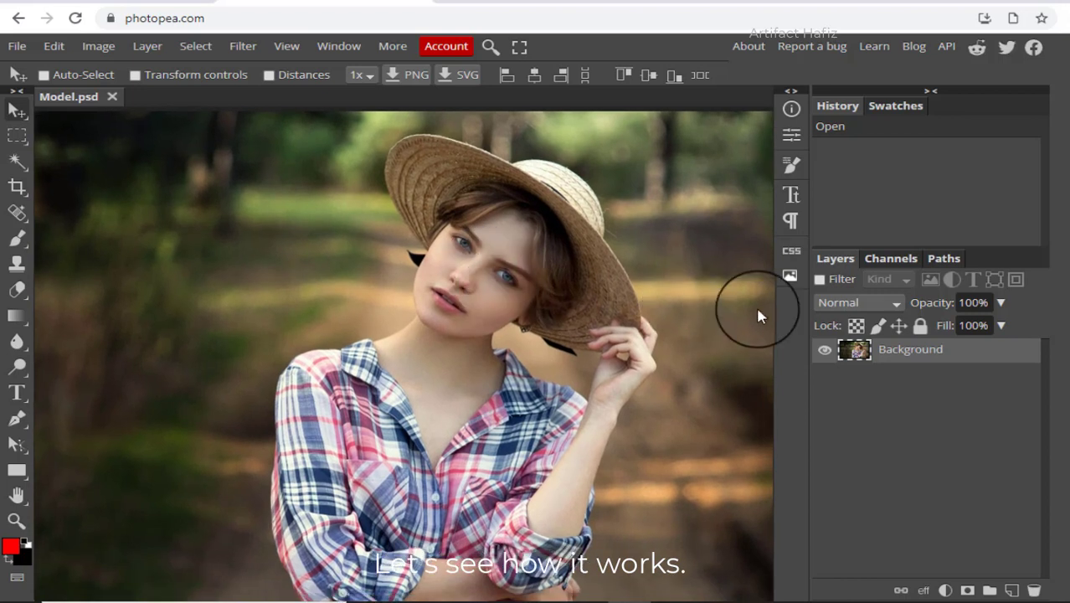
pyautogui.rightClick(913, 358)
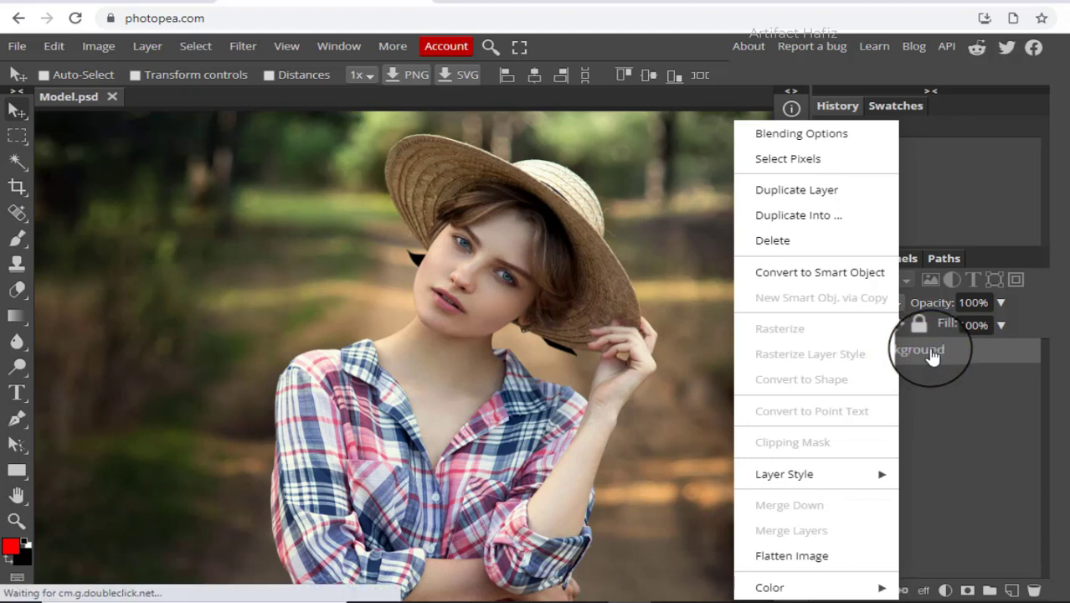
pyautogui.click(932, 352)
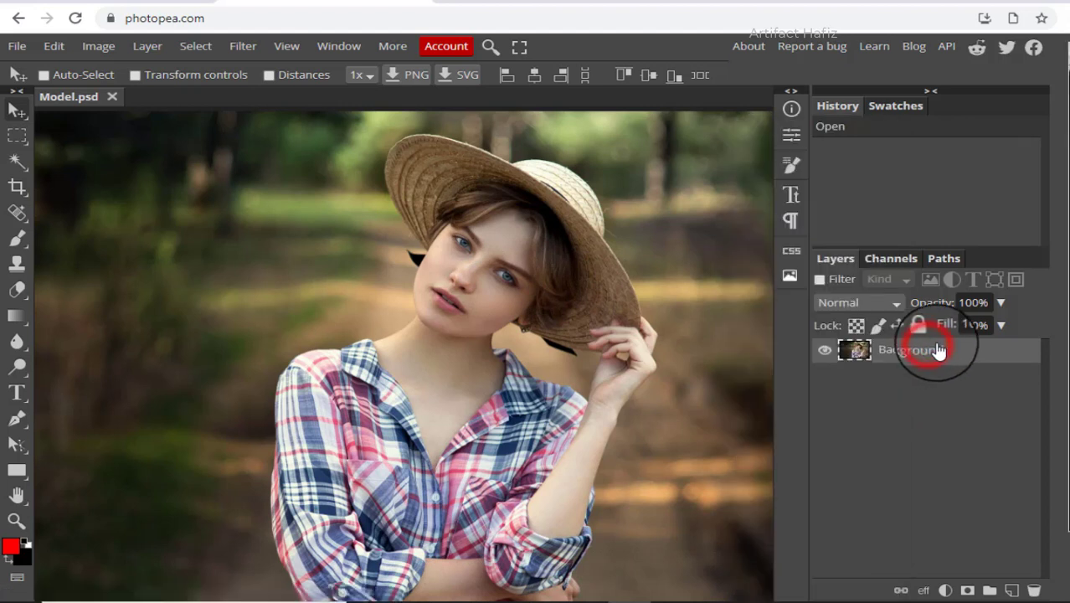
pyautogui.moveTo(938, 352); pyautogui.dragTo(1013, 592)
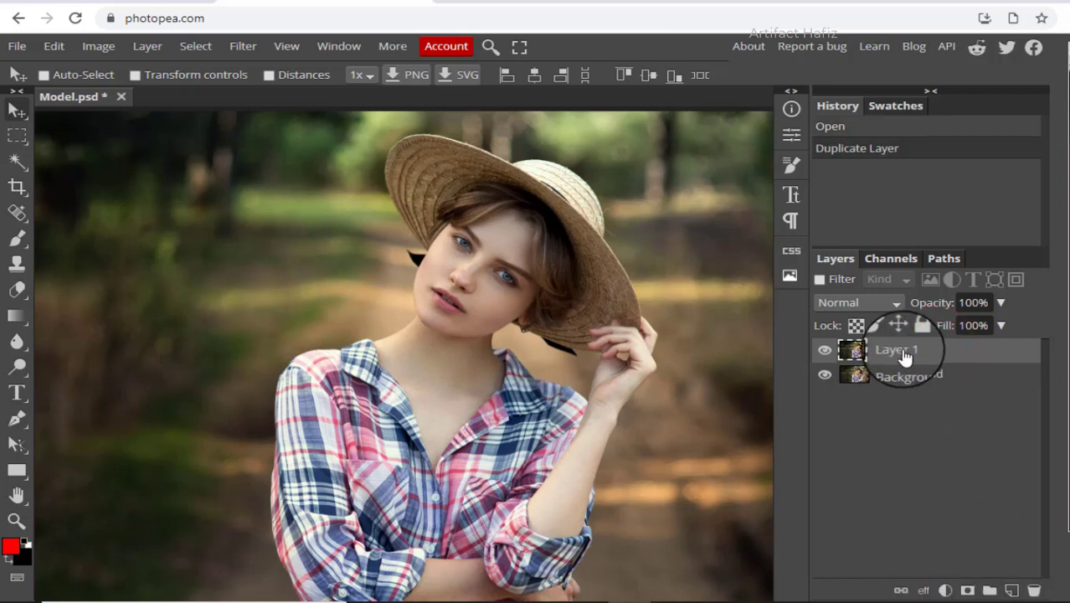
# Set the blend mode of the duplicated layer, Layer 1, to Overlay.
pyautogui.click(243, 47)
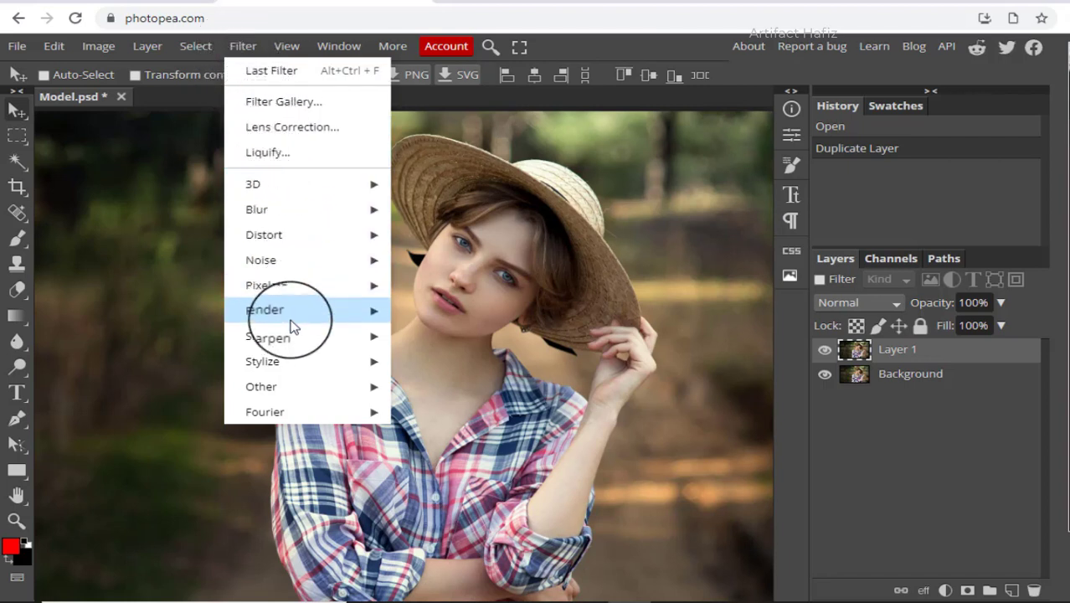
pyautogui.moveTo(290, 395)
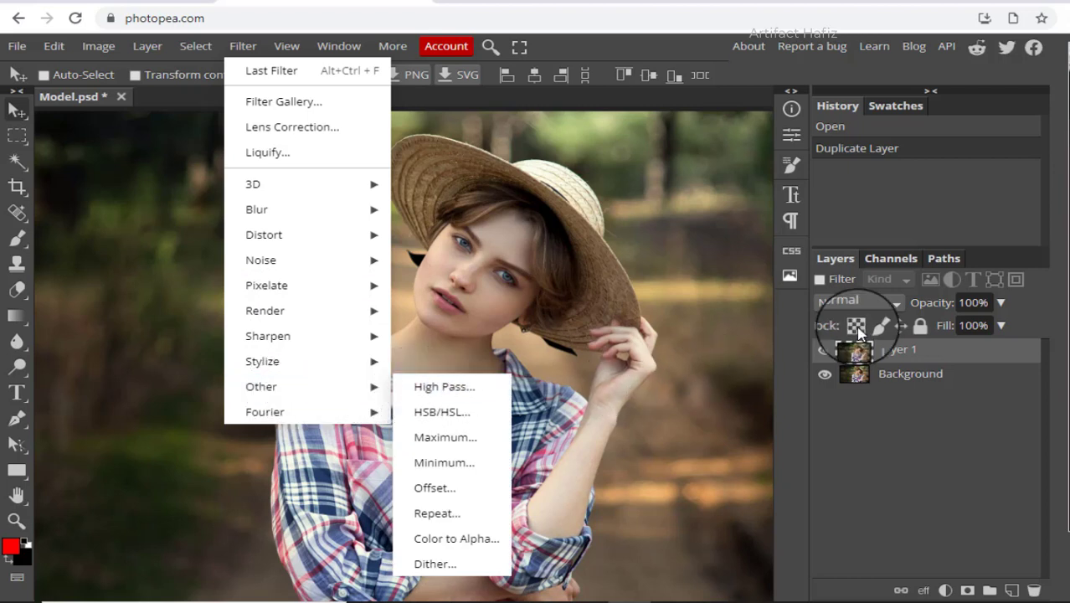
pyautogui.click(861, 302)
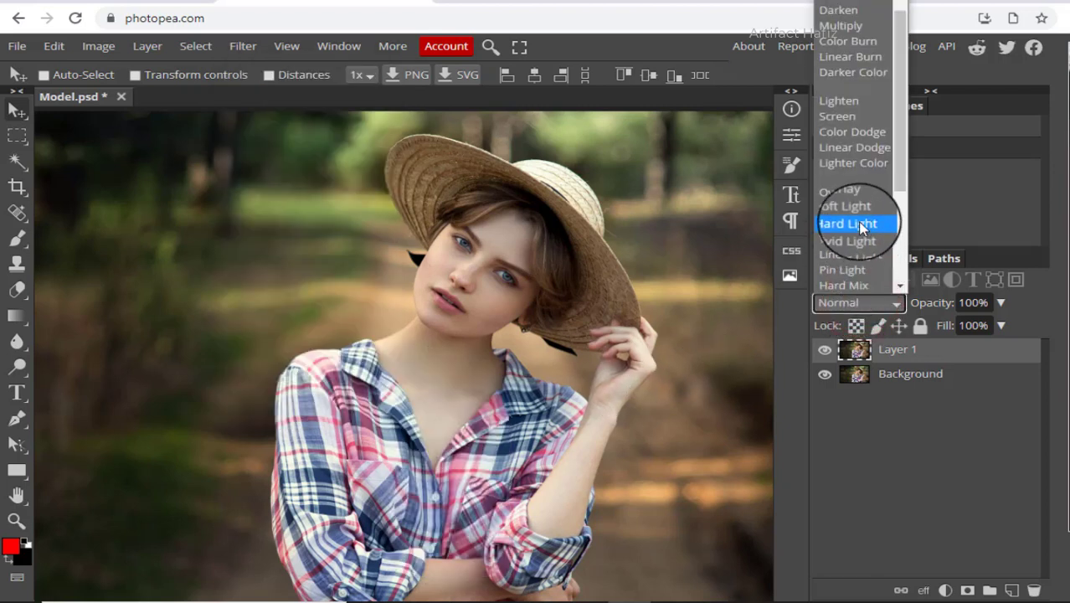
pyautogui.scroll(-3, 855, 157)
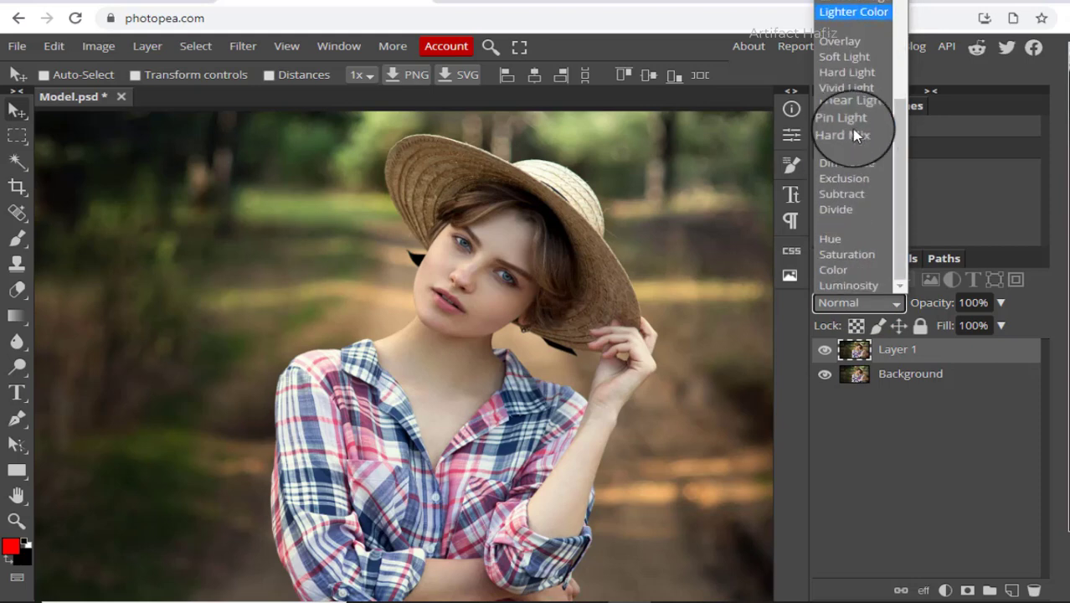
pyautogui.click(857, 44)
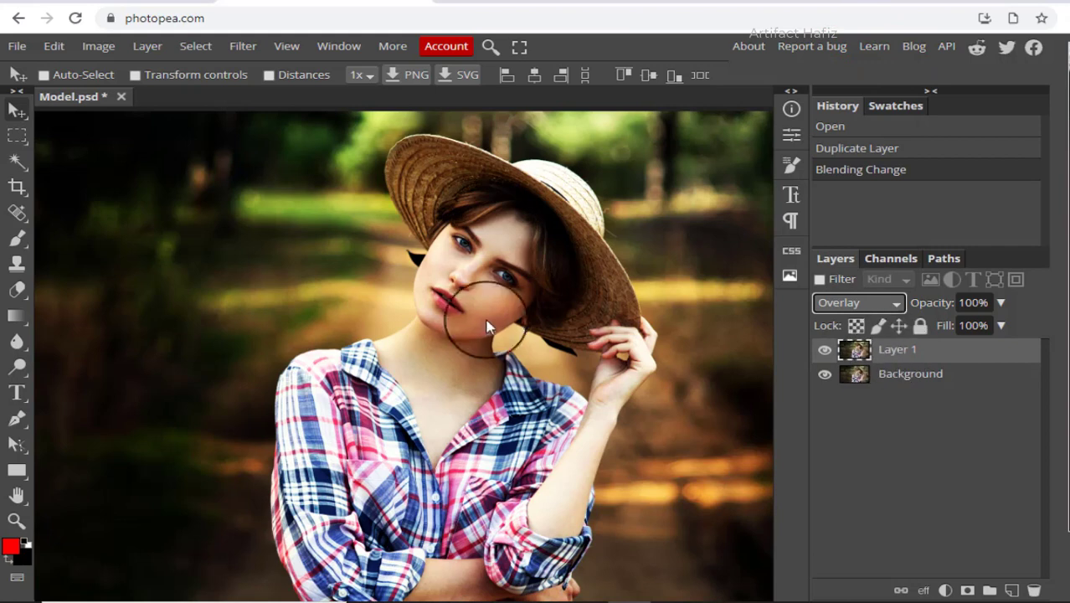
# Apply a High Pass filter with a radius of 8.6 px to Layer 1.
pyautogui.click(242, 45)
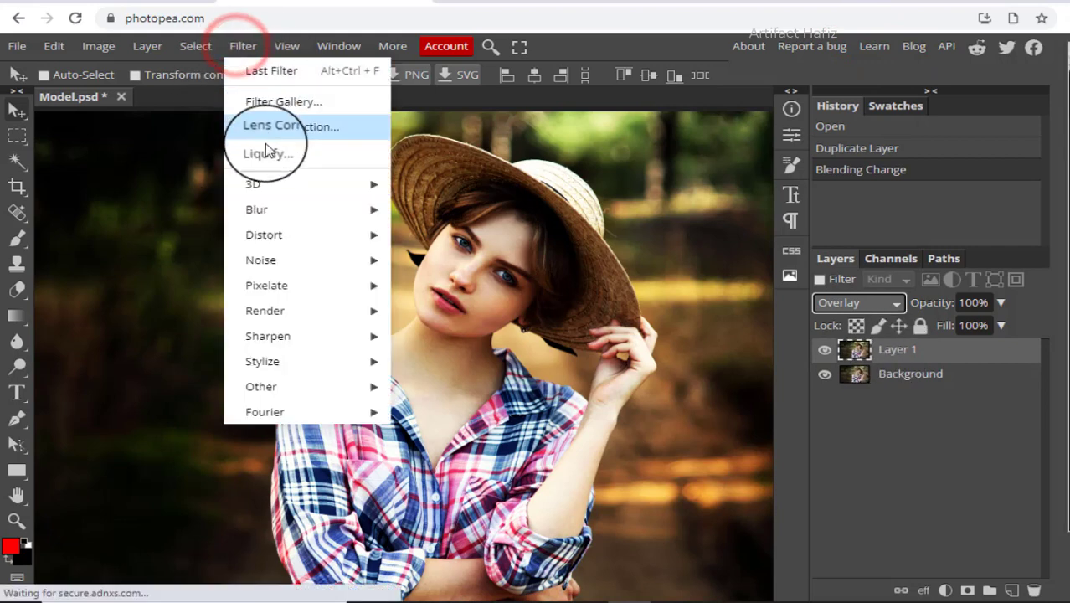
pyautogui.moveTo(335, 387)
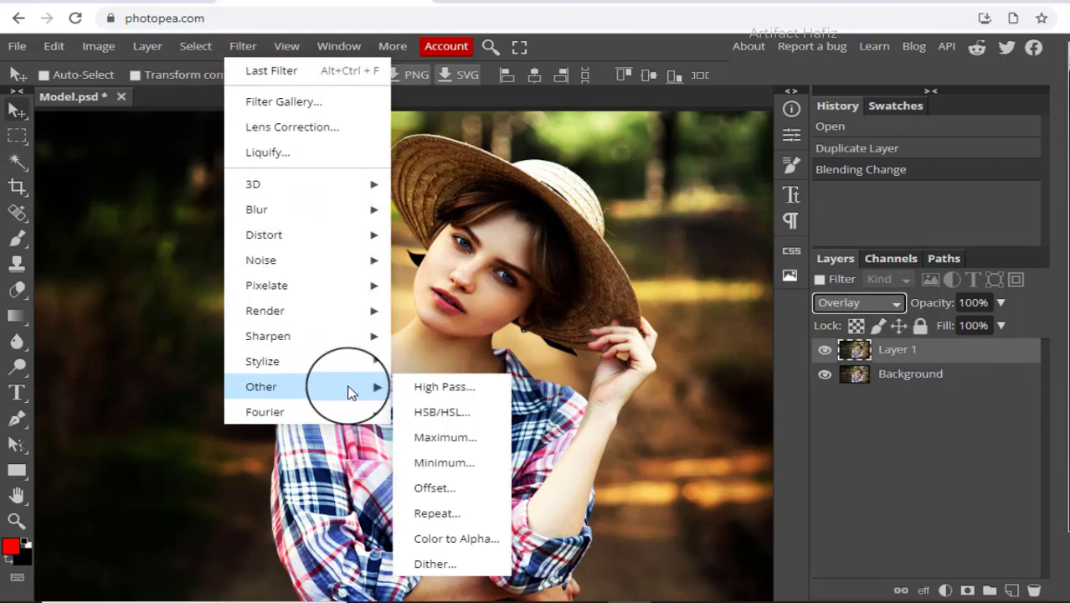
pyautogui.click(443, 395)
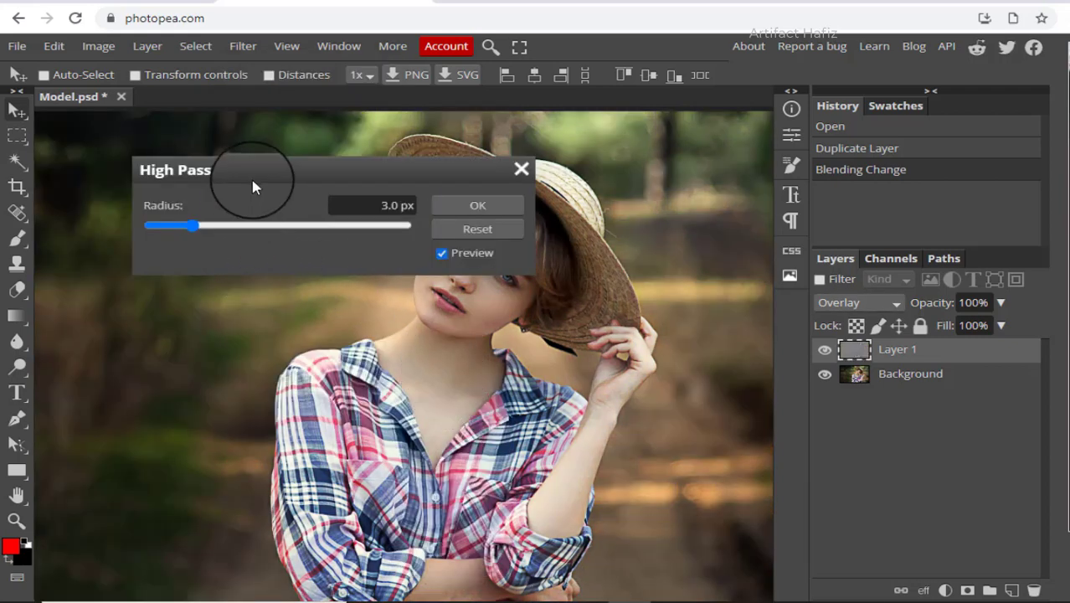
pyautogui.moveTo(252, 179); pyautogui.dragTo(474, 403)
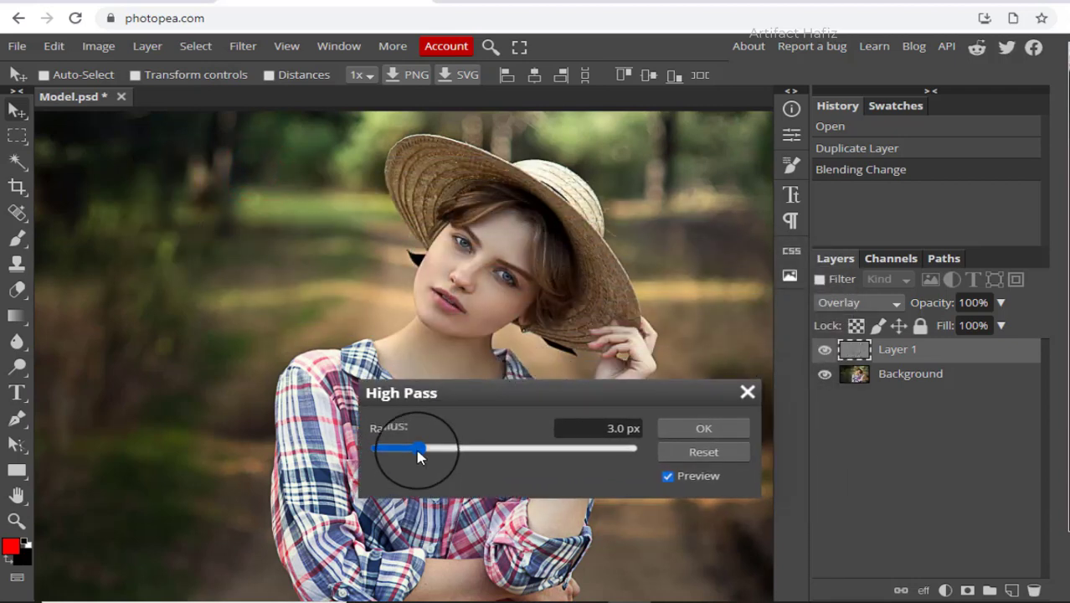
pyautogui.moveTo(419, 452)
pyautogui.mouseDown()
pyautogui.moveTo(497, 455)
pyautogui.moveTo(390, 454)
pyautogui.moveTo(439, 454)
pyautogui.mouseUp()
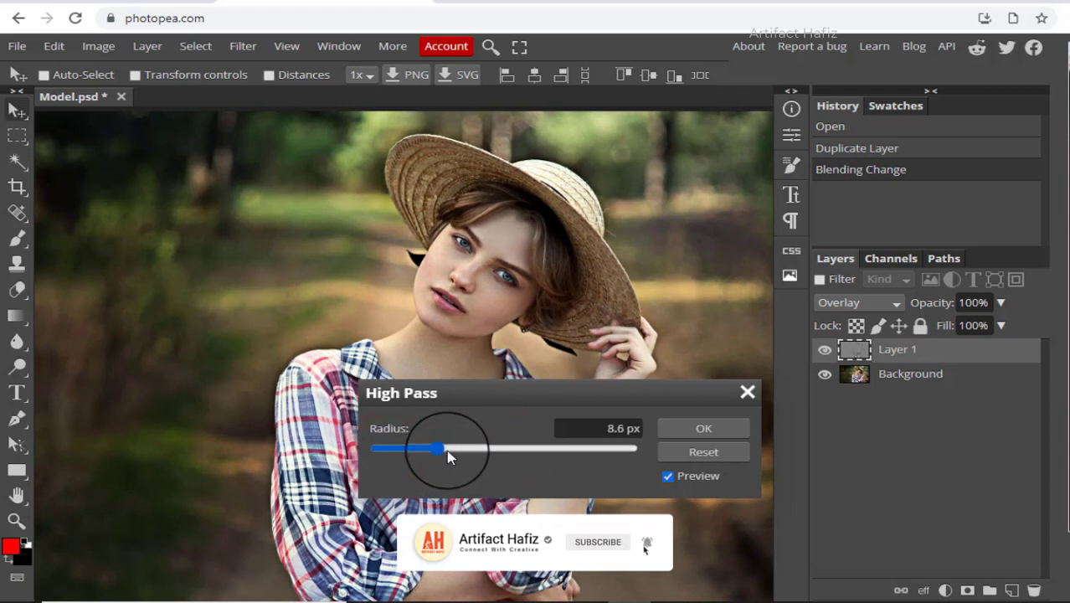
pyautogui.click(704, 429)
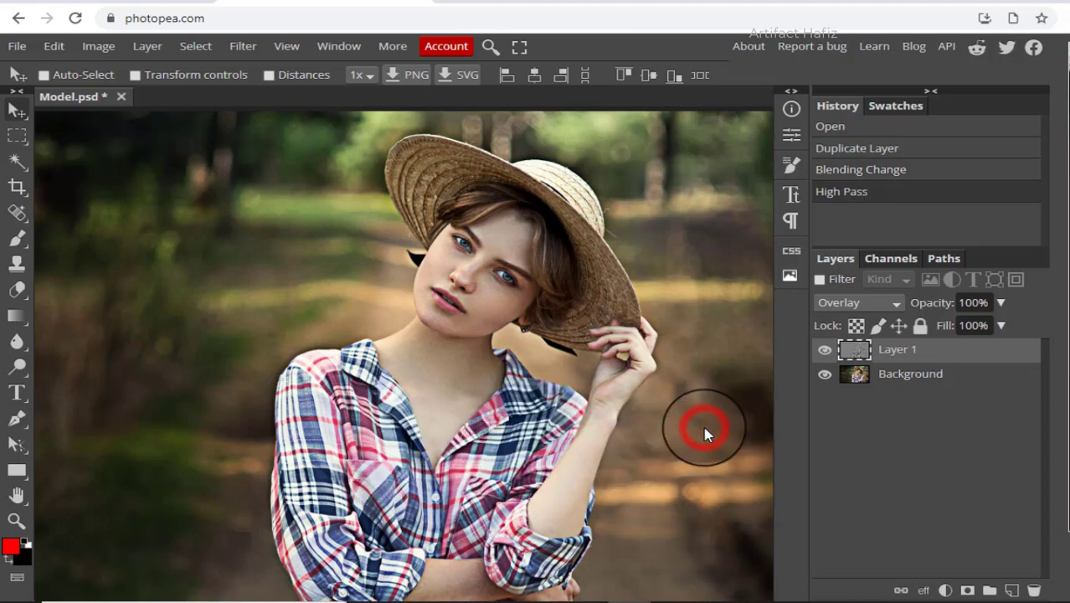
# Toggle the visibility of Layer 1 off and on to compare the photo before and after sharpening.
pyautogui.click(825, 353)
pyautogui.click(825, 353)
pyautogui.click(825, 354)
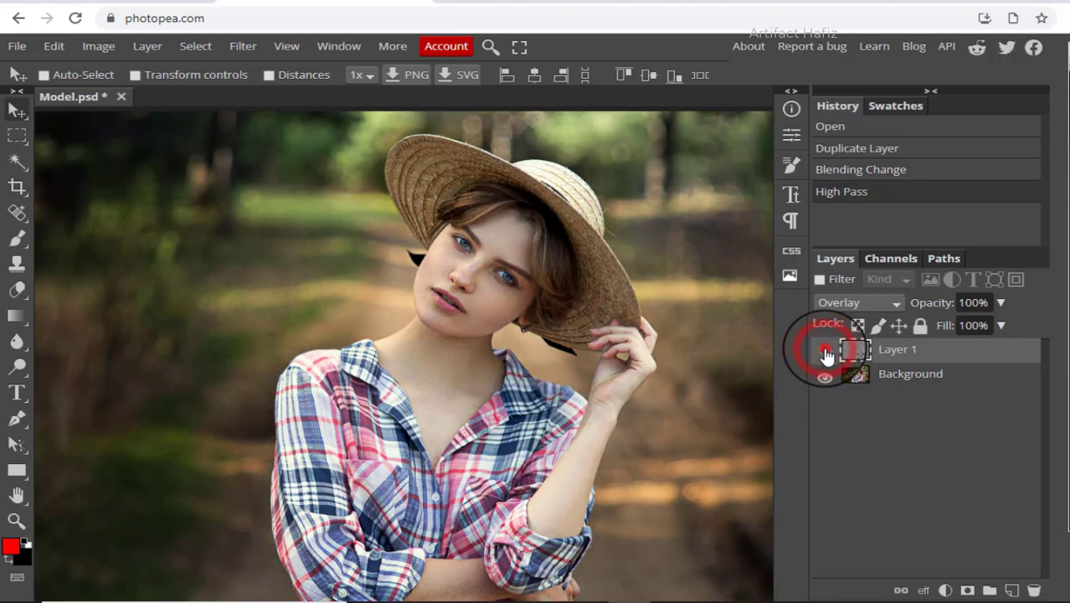
pyautogui.click(825, 352)
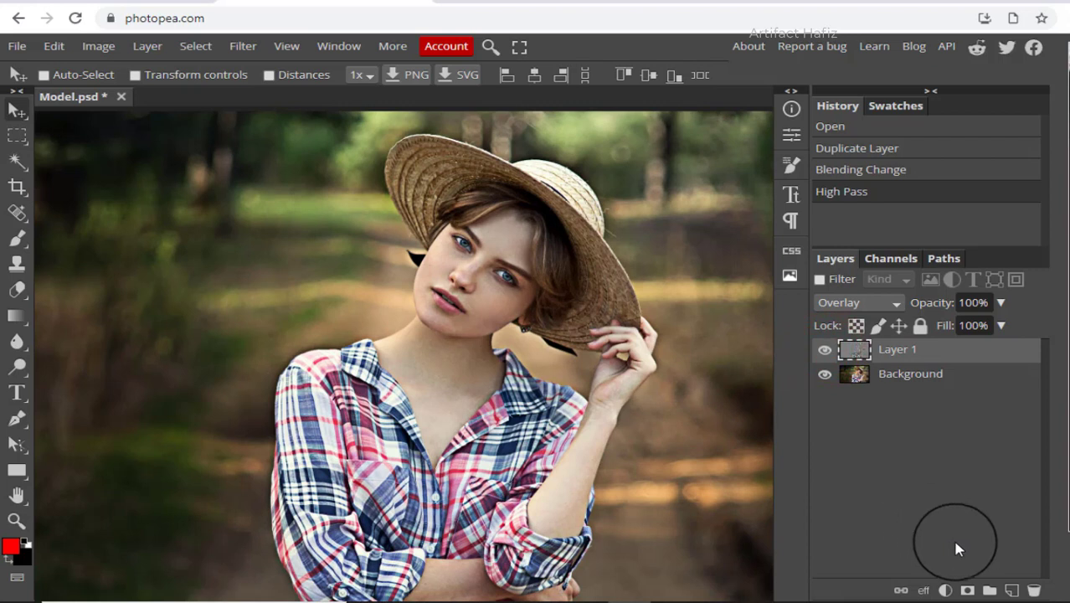
# Add a raster mask to Layer 1 and invert the mask to black.
pyautogui.click(967, 593)
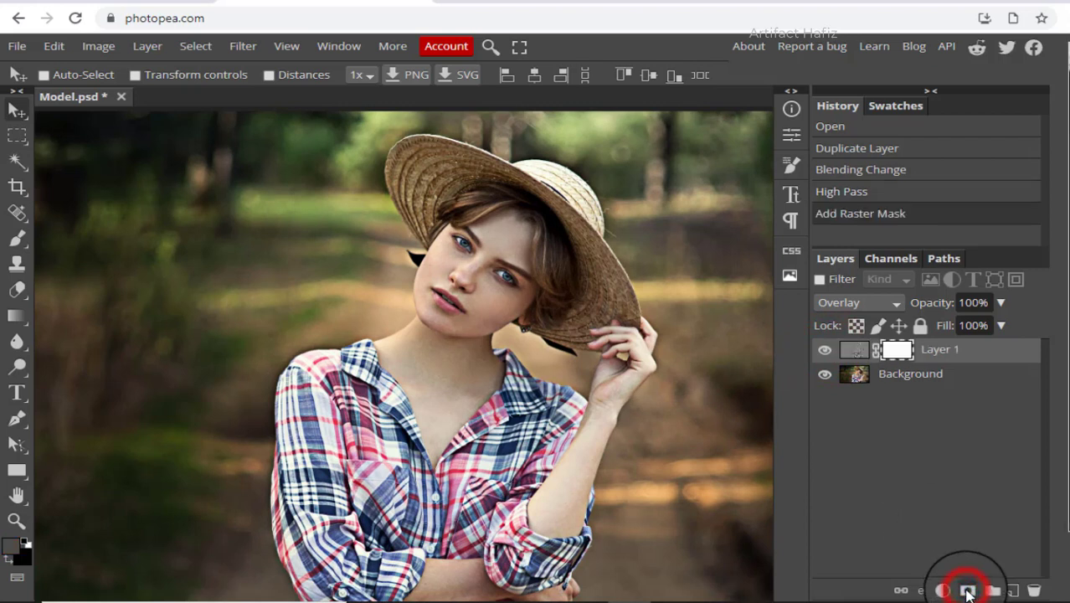
pyautogui.click(896, 351)
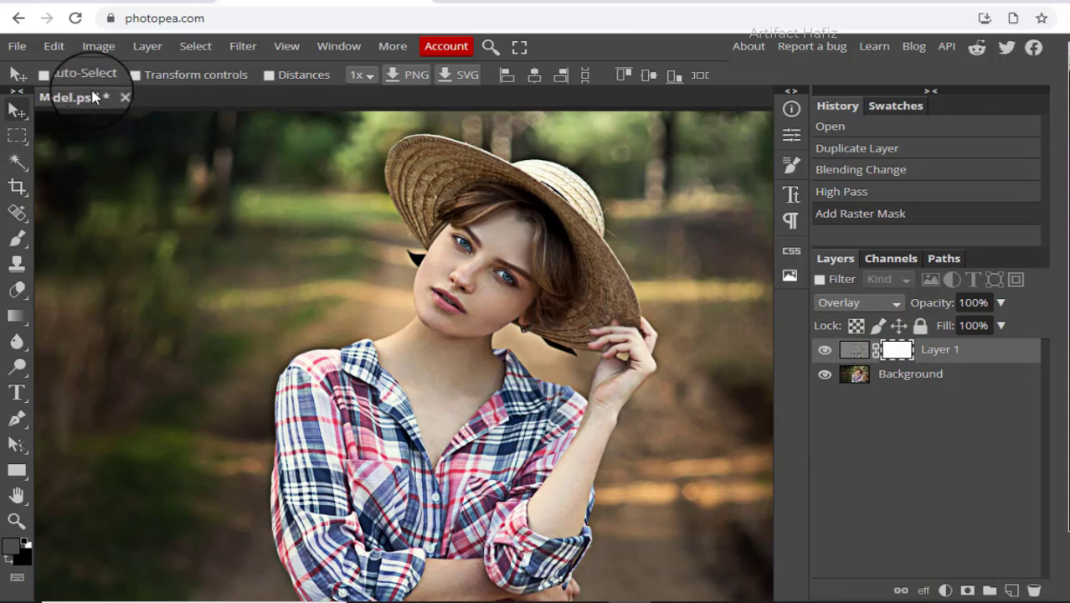
pyautogui.click(92, 47)
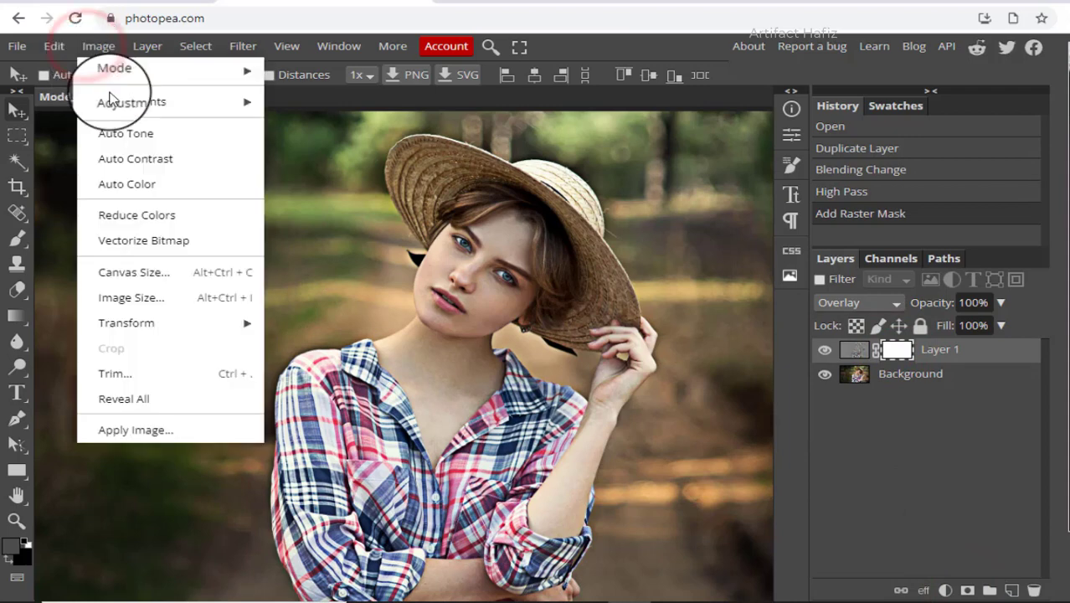
pyautogui.moveTo(188, 104)
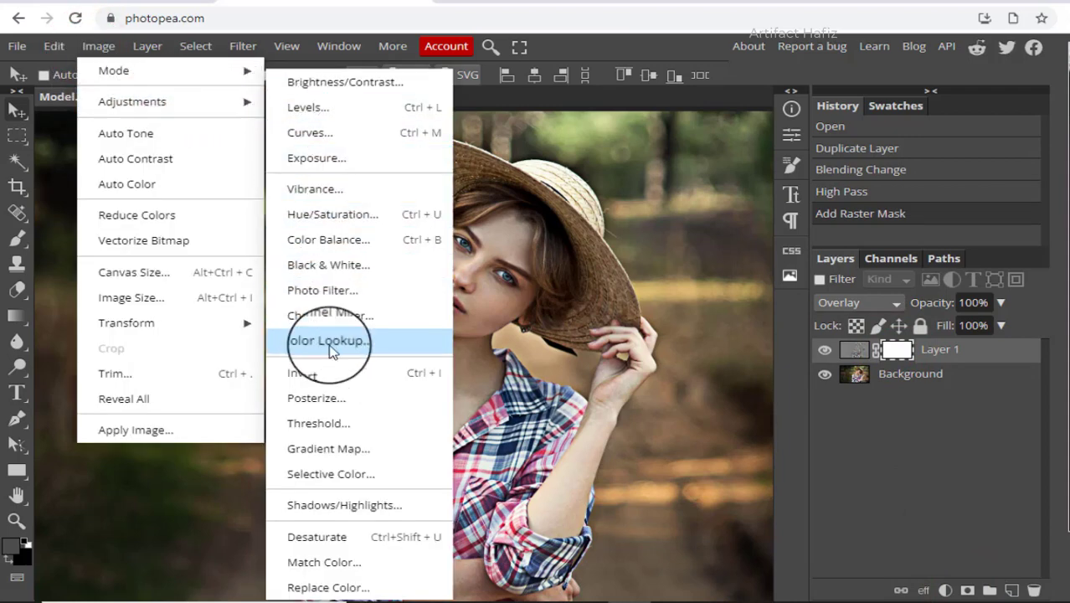
pyautogui.click(319, 379)
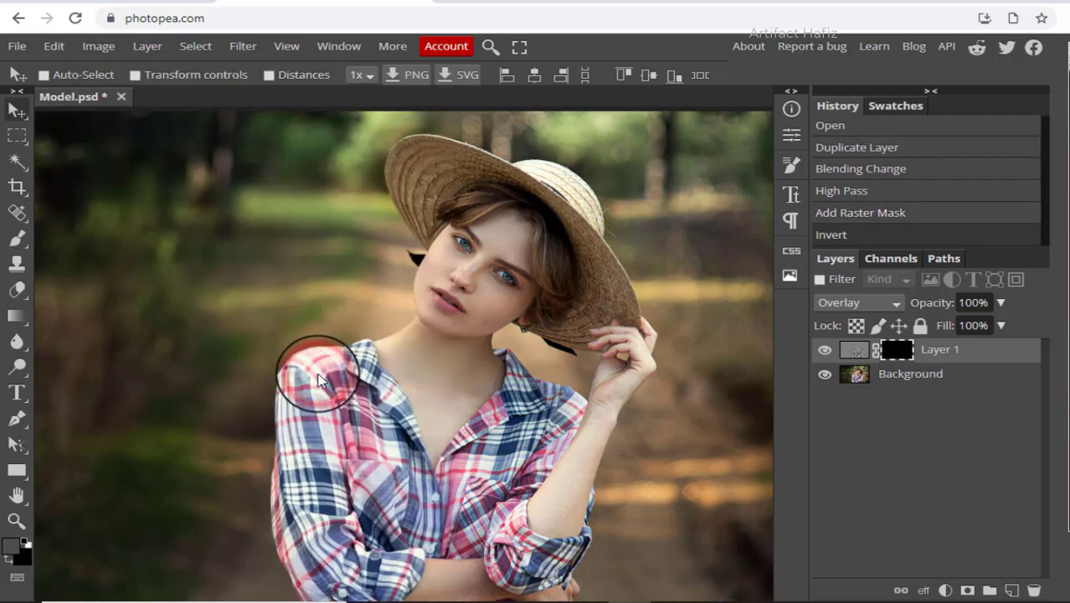
# Activate the Brush tool and set the foreground colour to white (ffffff).
pyautogui.click(24, 243)
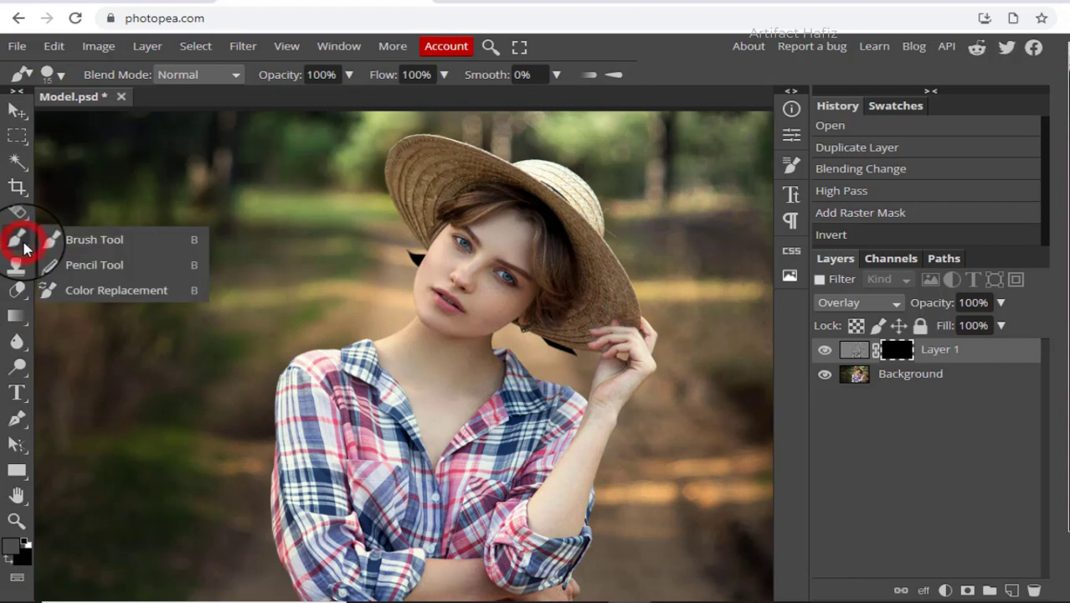
pyautogui.click(10, 562)
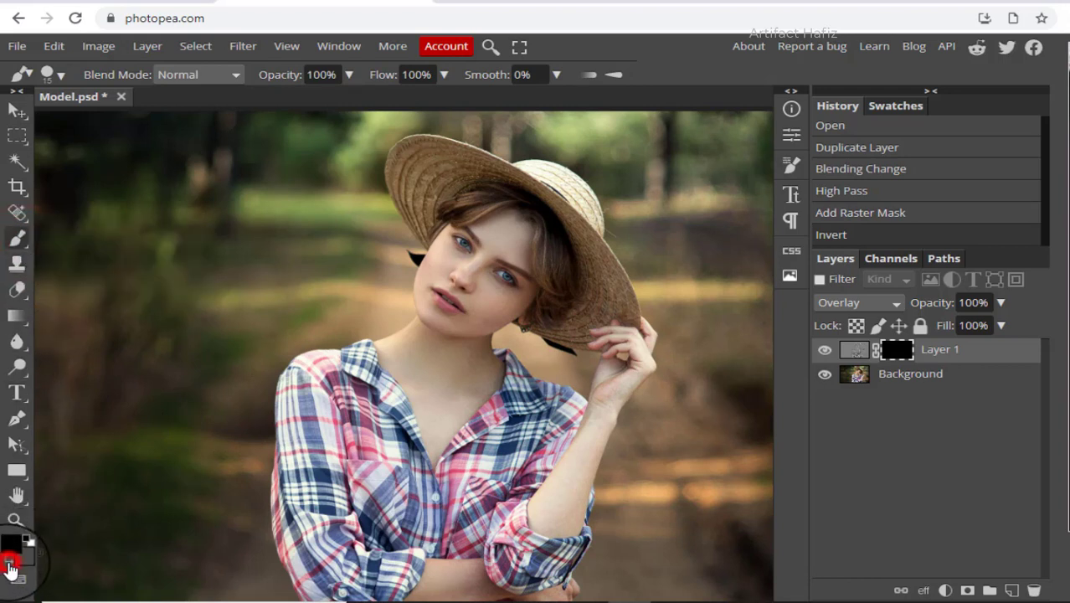
pyautogui.click(11, 551)
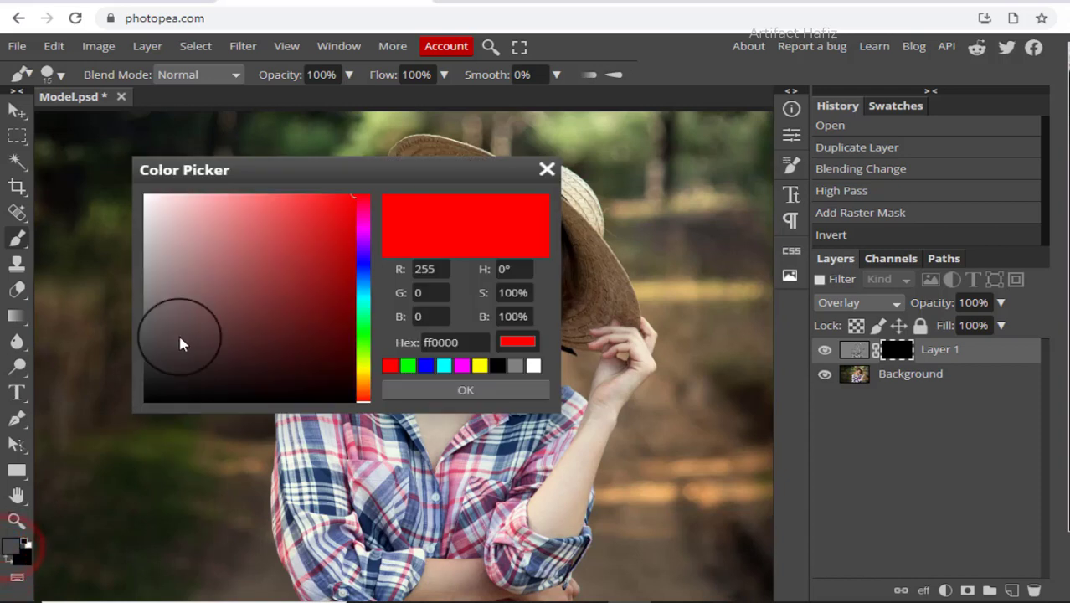
pyautogui.moveTo(180, 307); pyautogui.dragTo(123, 174)
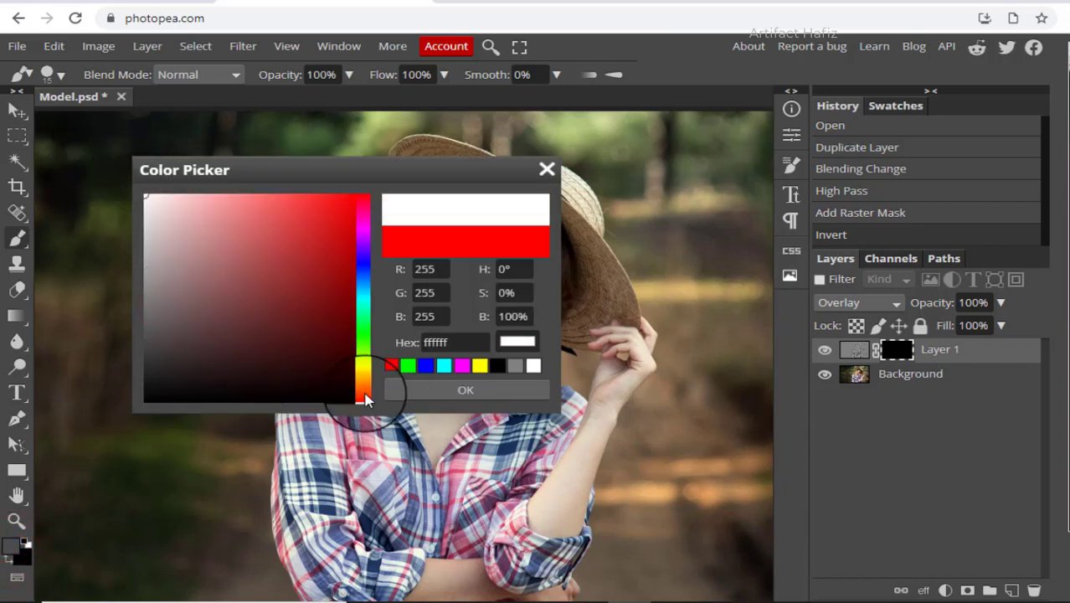
pyautogui.click(411, 390)
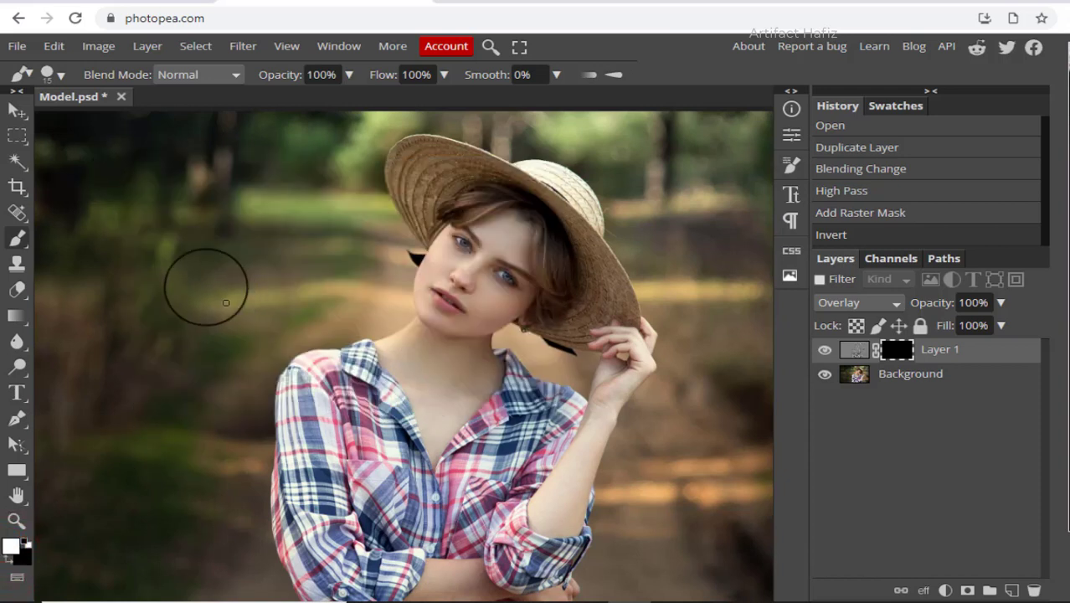
# Choose the soft round brush preset with 0% hardness and set its size to 30 px.
pyautogui.click(34, 77)
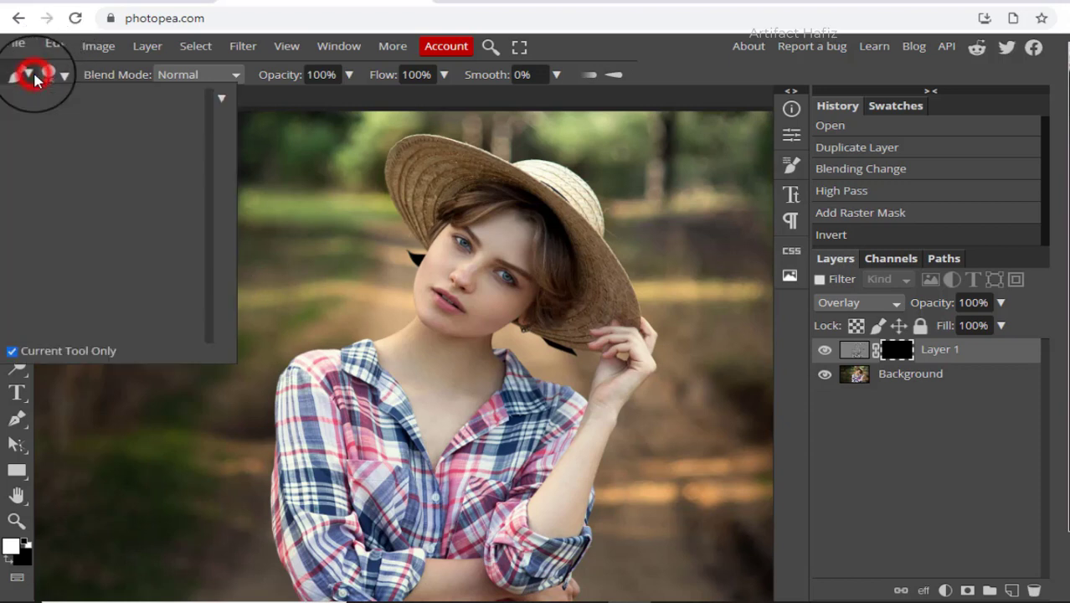
pyautogui.click(33, 77)
pyautogui.click(48, 74)
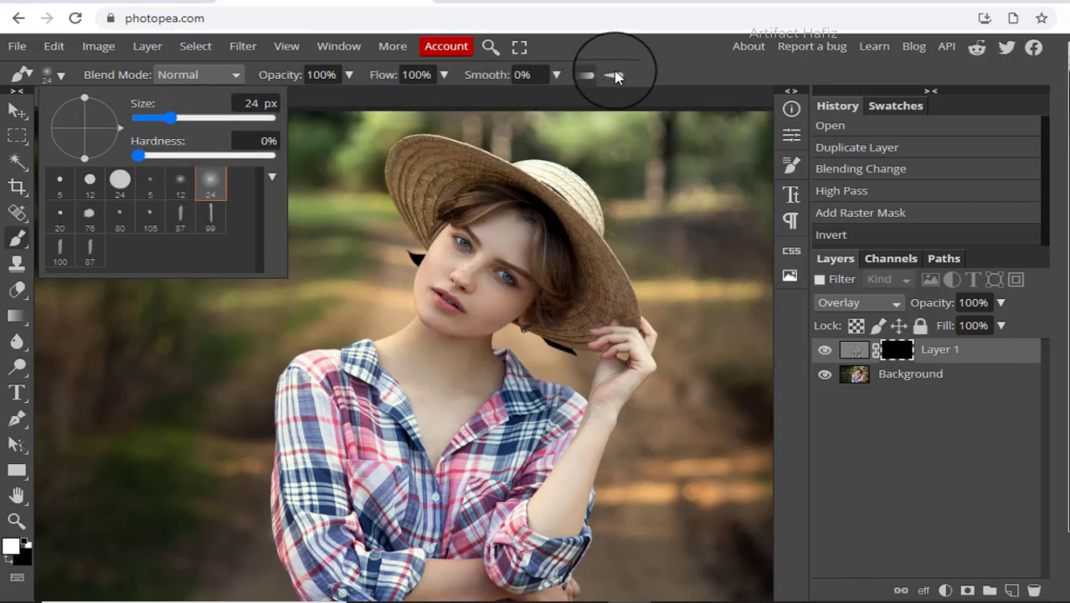
pyautogui.click(680, 76)
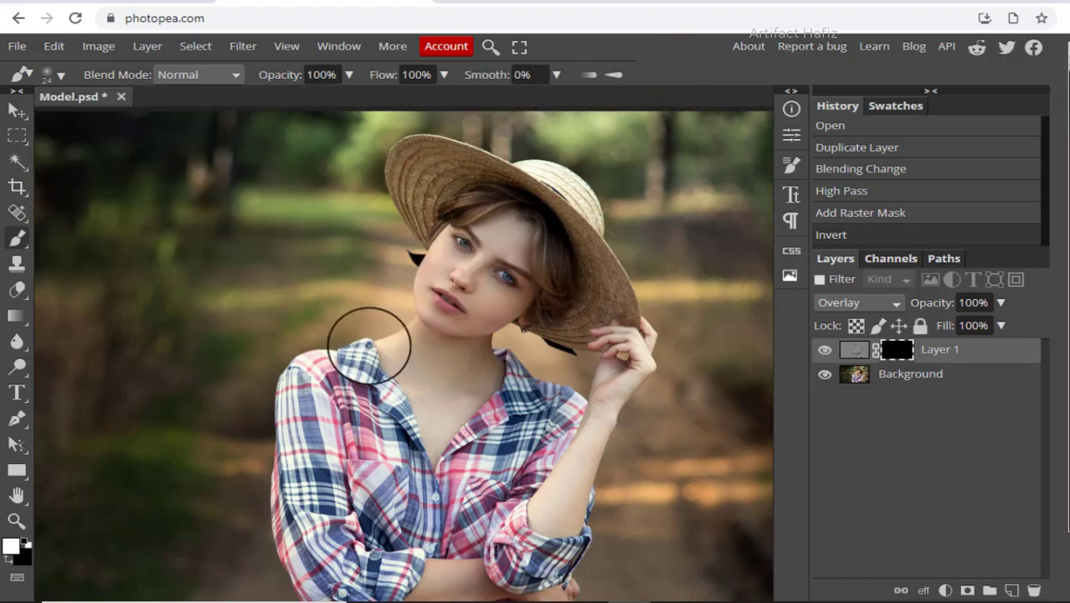
pyautogui.scroll(3, 490, 246)
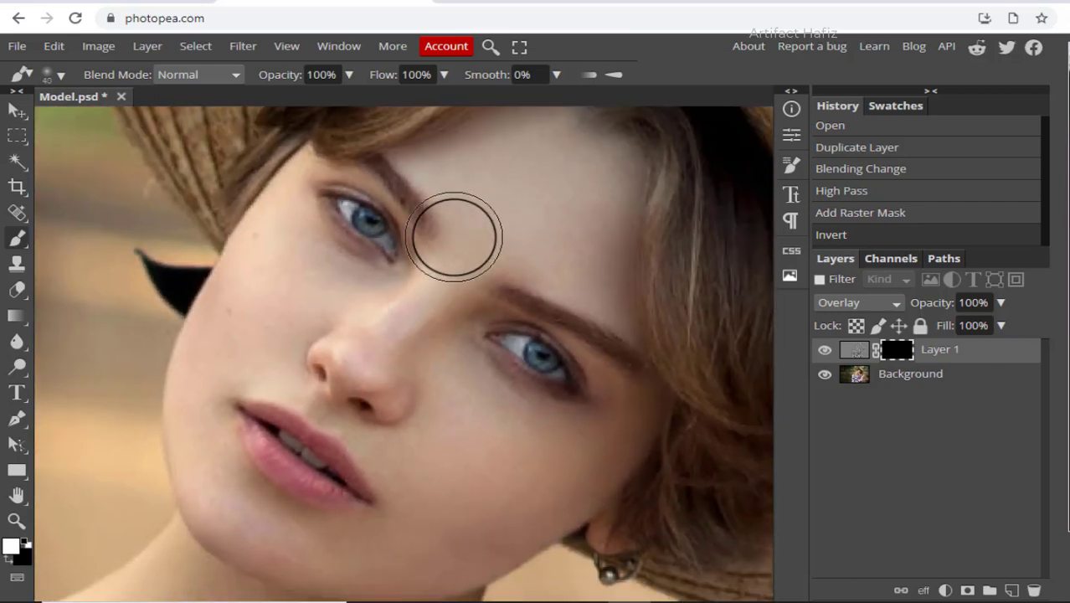
pyautogui.moveTo(454, 237); pyautogui.dragTo(459, 304)
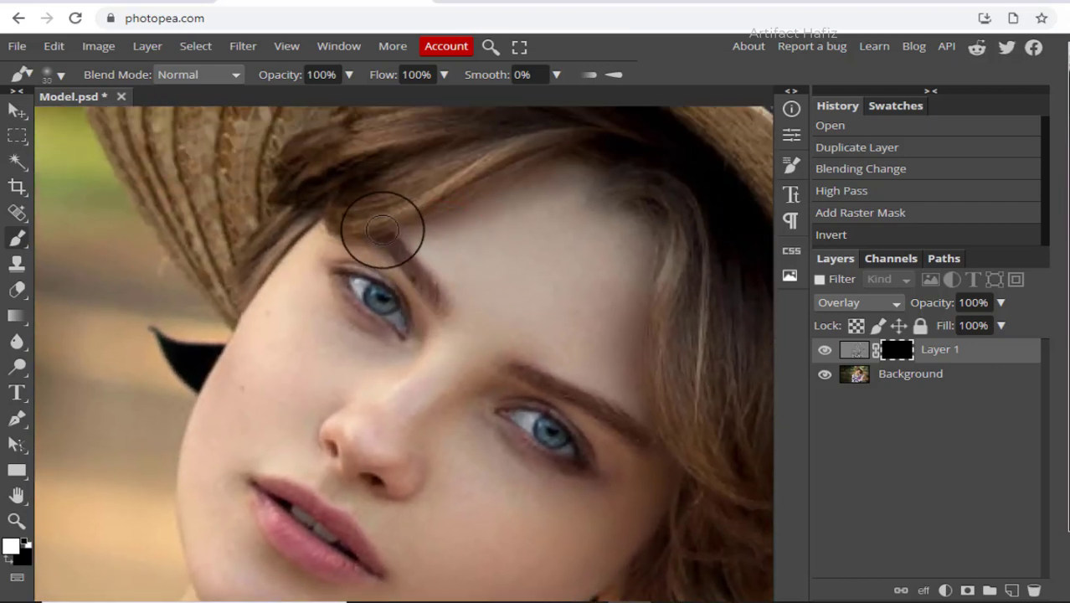
pyautogui.moveTo(382, 229); pyautogui.dragTo(445, 315)
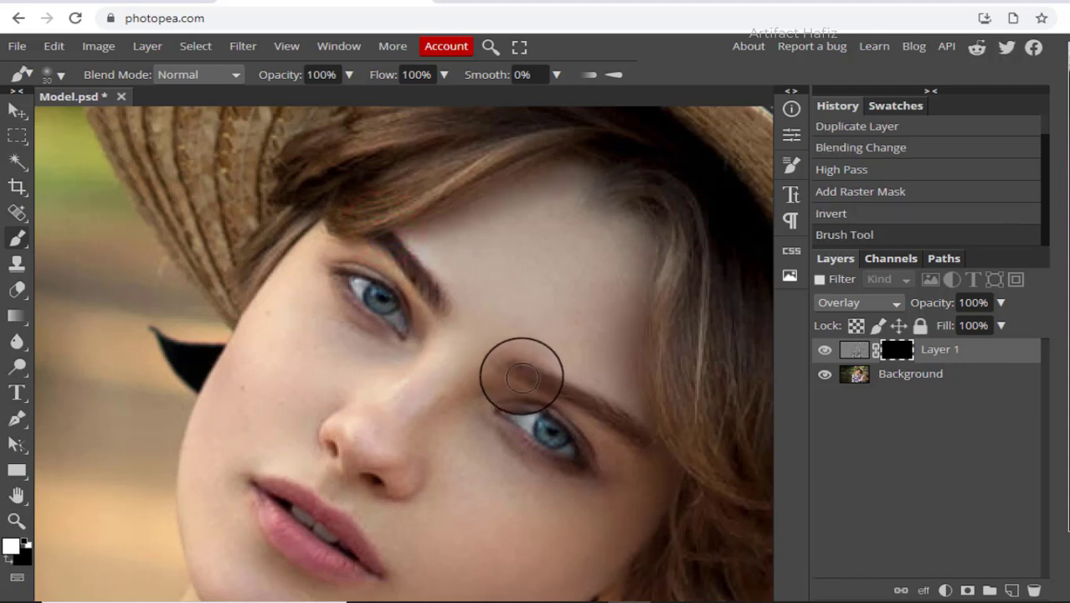
pyautogui.moveTo(521, 377)
pyautogui.mouseDown()
pyautogui.moveTo(605, 403)
pyautogui.moveTo(641, 447)
pyautogui.mouseUp()
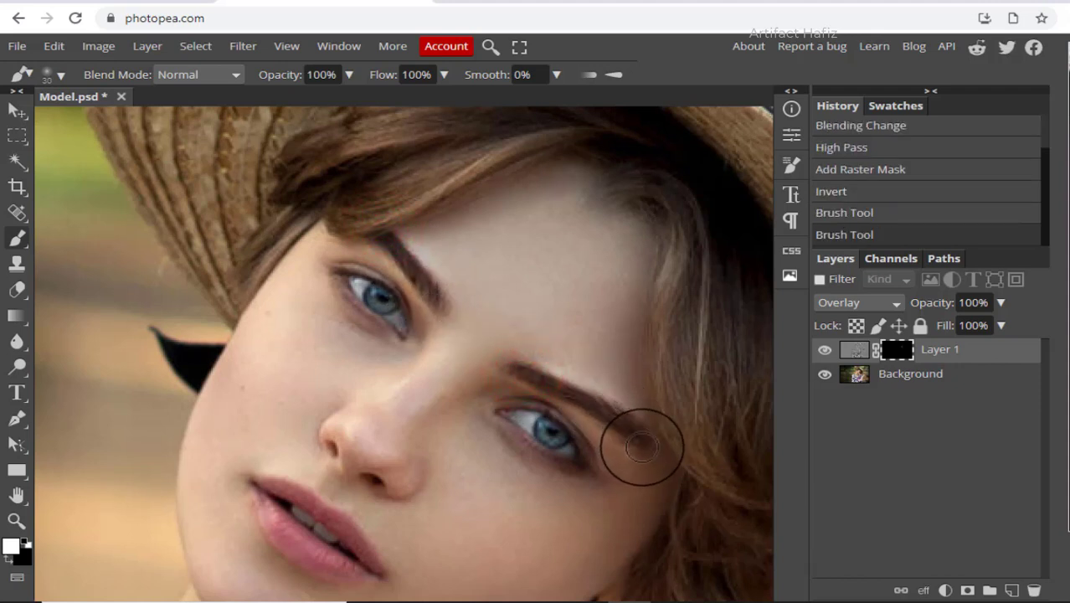
pyautogui.hotkey('ctrl', 'z')
pyautogui.hotkey('ctrl', 'z')
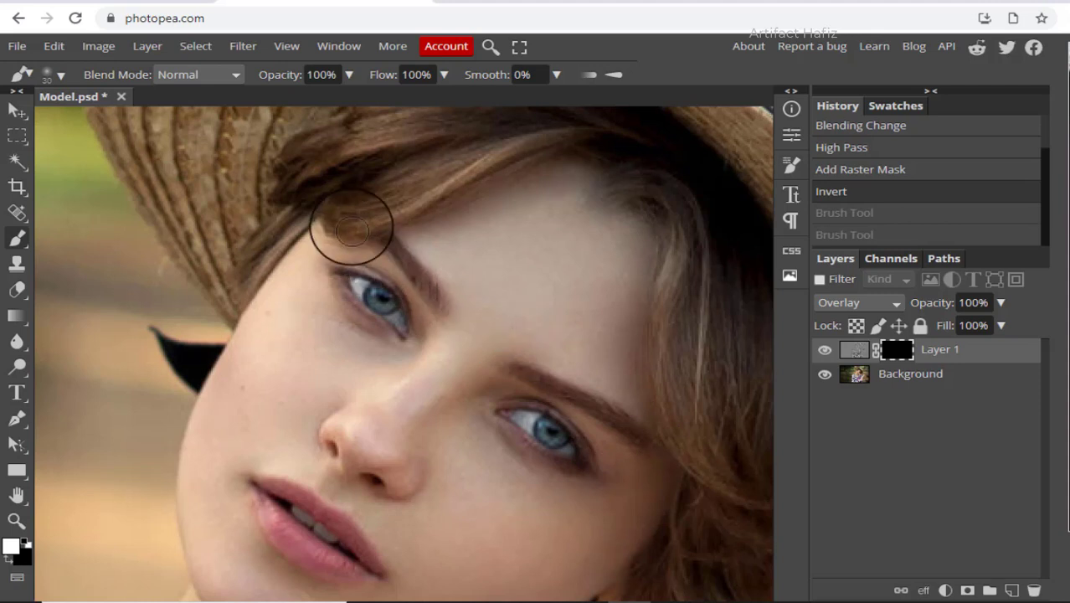
# Paint white on Layer 1's mask over both eyebrows and both eyes to reveal the sharpening there.
pyautogui.moveTo(374, 229); pyautogui.dragTo(446, 315)
pyautogui.moveTo(598, 425)
pyautogui.mouseDown()
pyautogui.moveTo(535, 379)
pyautogui.moveTo(646, 441)
pyautogui.mouseUp()
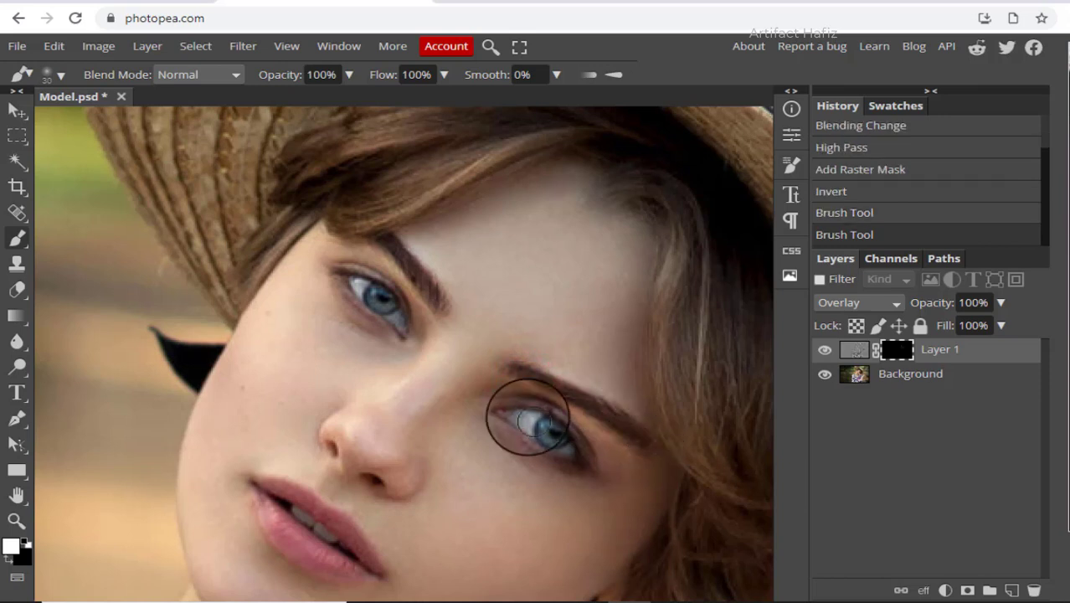
pyautogui.moveTo(528, 417)
pyautogui.mouseDown()
pyautogui.moveTo(567, 454)
pyautogui.moveTo(530, 443)
pyautogui.moveTo(510, 422)
pyautogui.moveTo(590, 470)
pyautogui.moveTo(494, 406)
pyautogui.mouseUp()
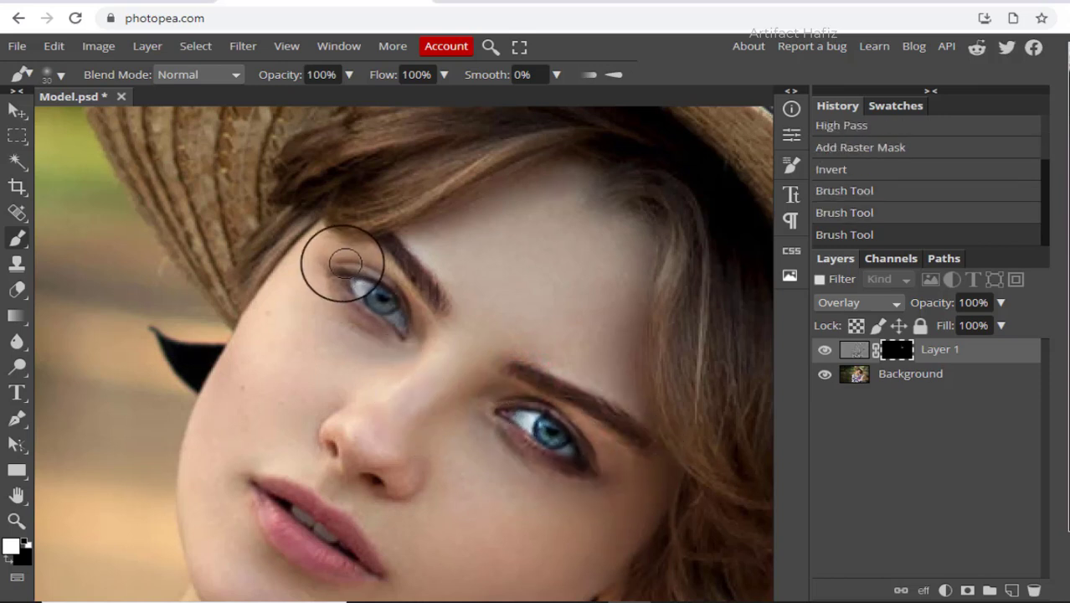
pyautogui.moveTo(343, 264)
pyautogui.mouseDown()
pyautogui.moveTo(399, 326)
pyautogui.moveTo(380, 319)
pyautogui.moveTo(348, 275)
pyautogui.mouseUp()
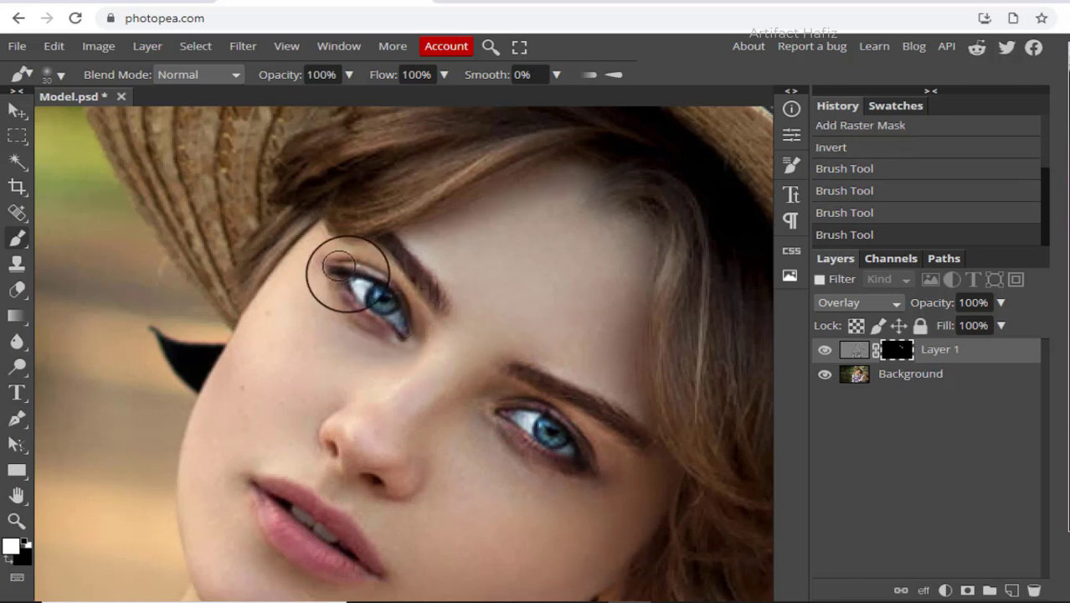
# Paint white on Layer 1's mask over the lips, the nose and the bridge of the nose.
pyautogui.moveTo(394, 376); pyautogui.dragTo(411, 296)
pyautogui.moveTo(282, 422)
pyautogui.mouseDown()
pyautogui.moveTo(316, 471)
pyautogui.moveTo(382, 496)
pyautogui.moveTo(292, 425)
pyautogui.mouseUp()
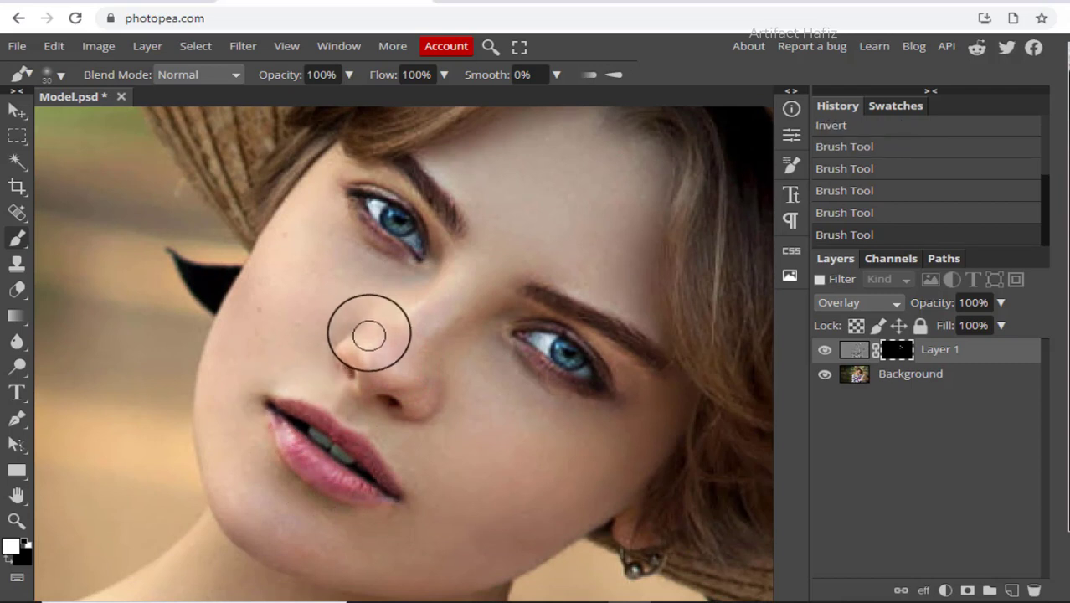
pyautogui.moveTo(368, 334)
pyautogui.mouseDown()
pyautogui.moveTo(341, 358)
pyautogui.moveTo(406, 406)
pyautogui.moveTo(433, 360)
pyautogui.mouseUp()
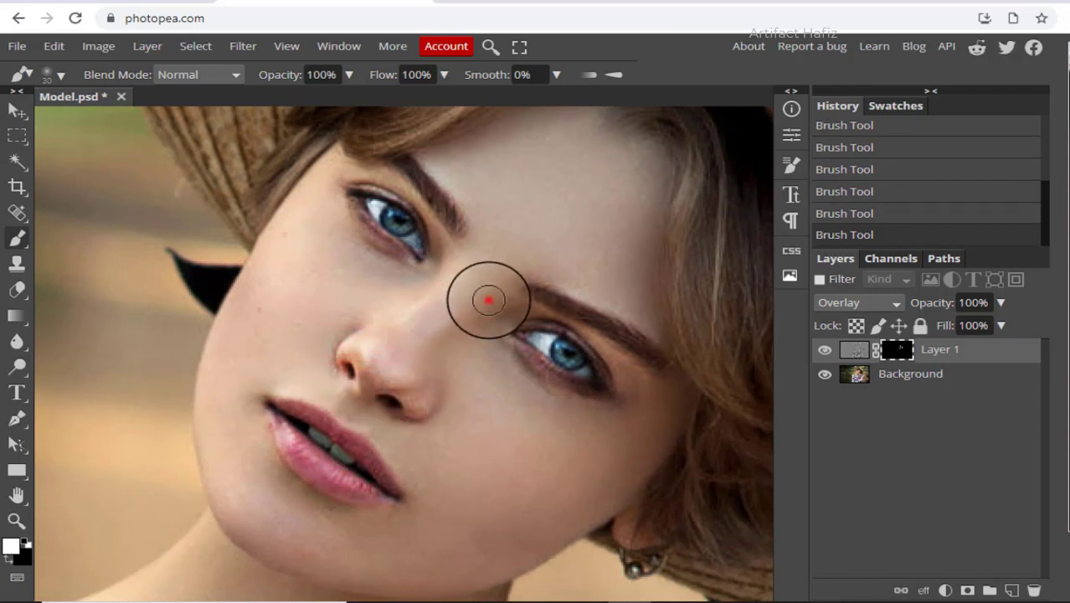
pyautogui.moveTo(489, 300); pyautogui.dragTo(490, 299)
pyautogui.click(433, 282)
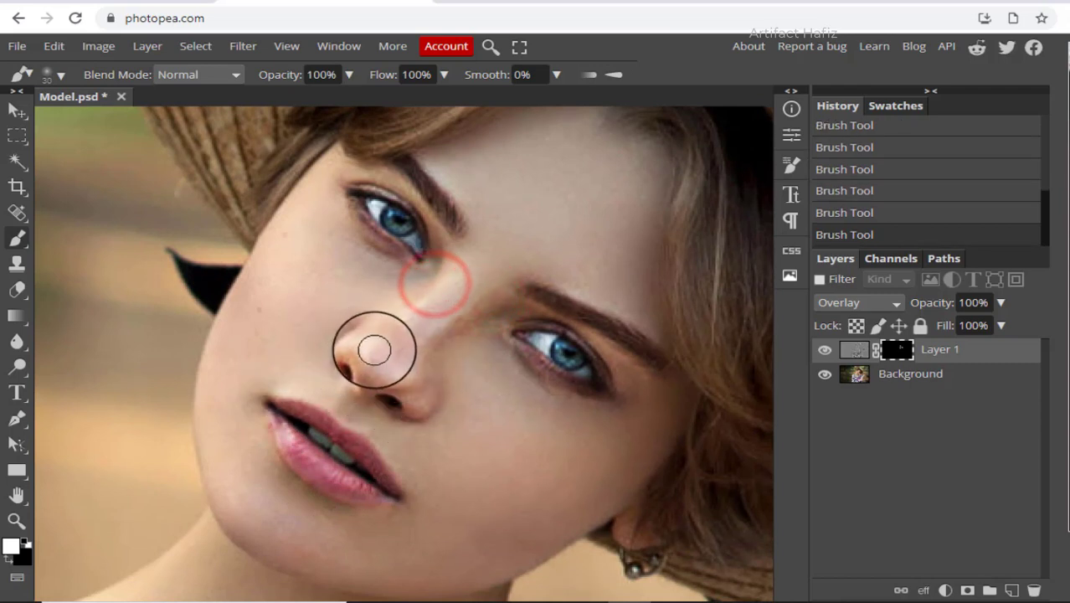
pyautogui.click(374, 350)
# Switch the foreground colour to black and paint the mask over the nose and its surrounding skin to remove sharpening.
pyautogui.scroll(-5, 426, 409)
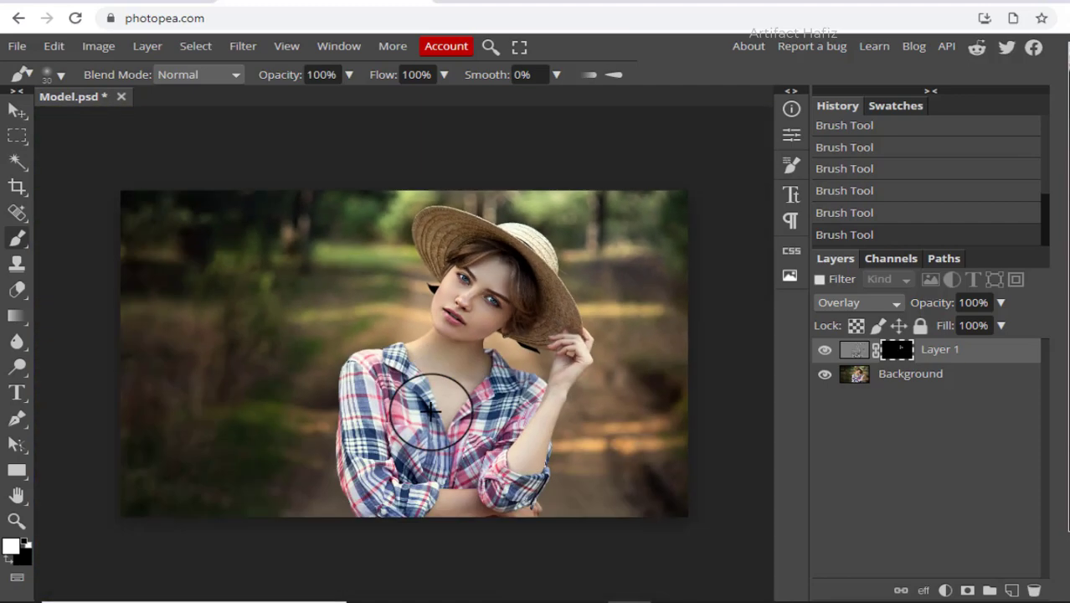
pyautogui.scroll(5, 478, 329)
pyautogui.moveTo(427, 176); pyautogui.dragTo(418, 269)
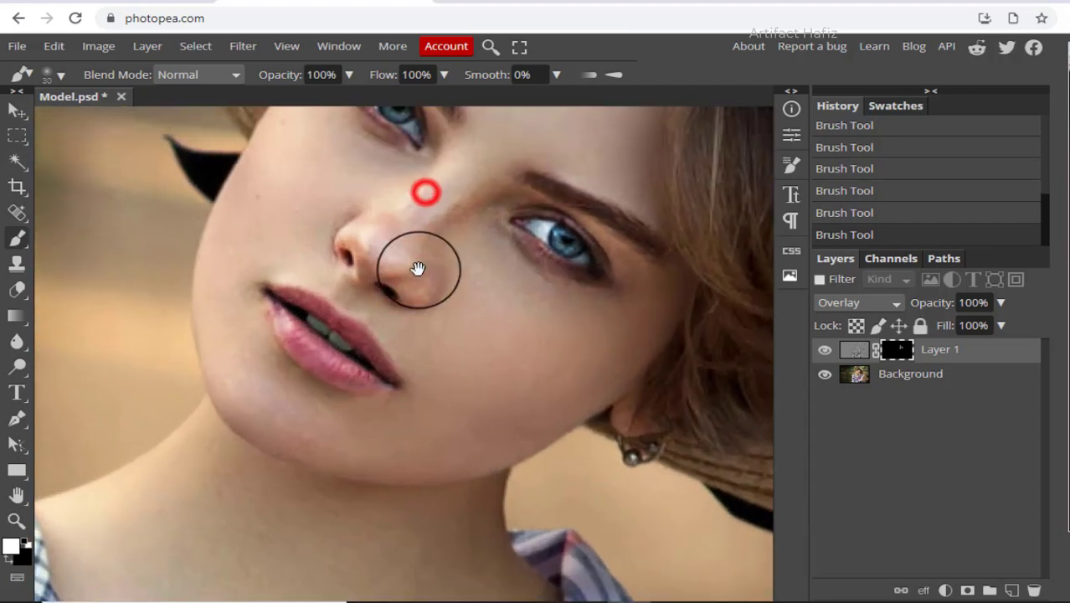
pyautogui.click(8, 560)
pyautogui.click(473, 189)
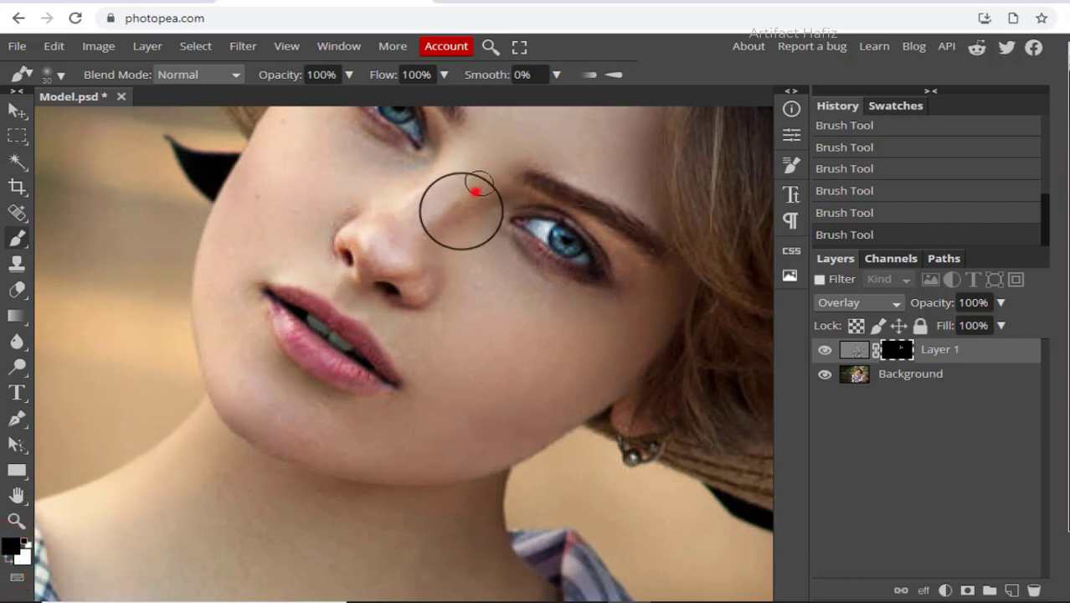
pyautogui.click(409, 200)
pyautogui.click(360, 245)
pyautogui.click(408, 290)
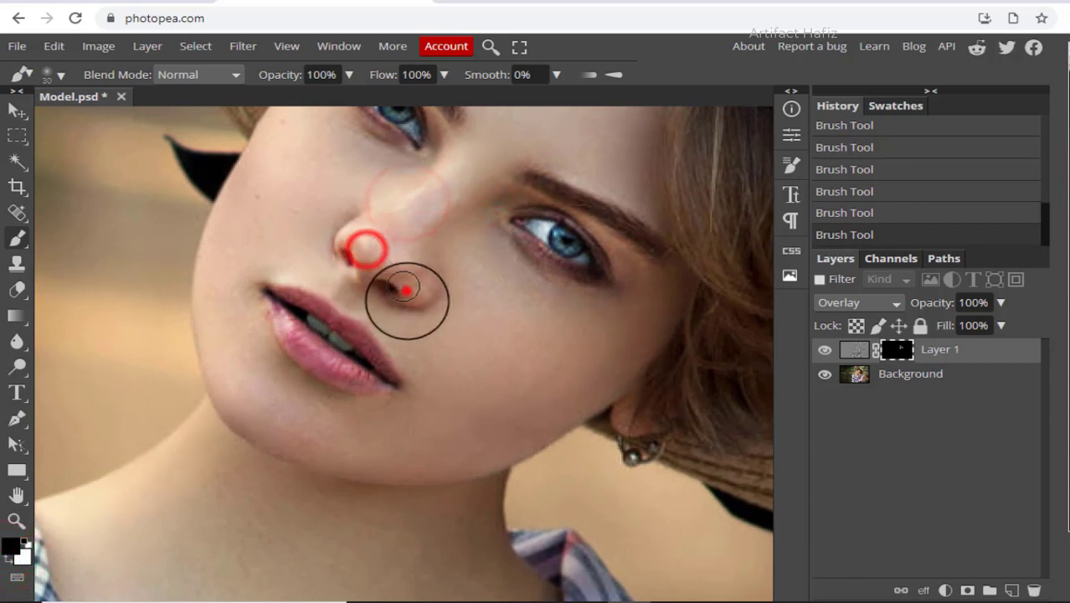
pyautogui.click(351, 191)
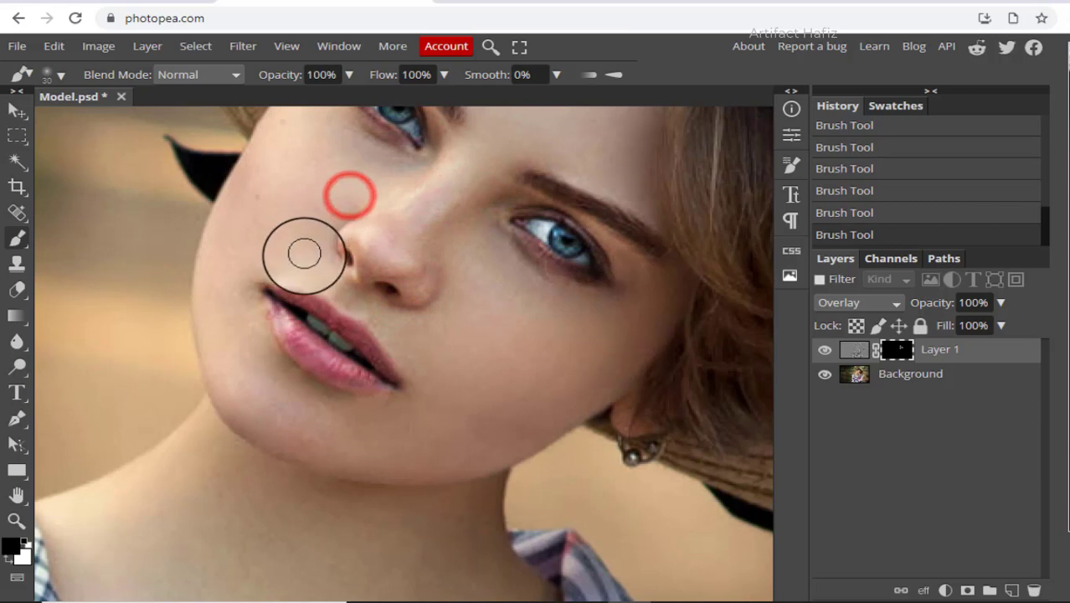
# Paint black on the mask between the nose bridge and the photo's right-hand eye to remove the sharpening there.
pyautogui.moveTo(540, 277); pyautogui.dragTo(506, 439)
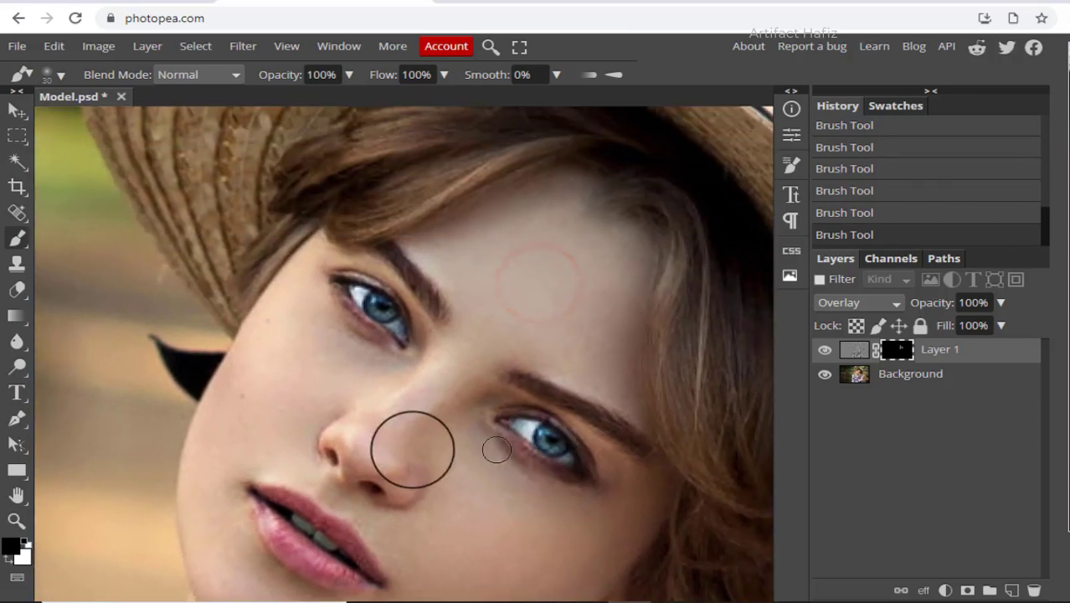
pyautogui.click(478, 387)
pyautogui.click(485, 412)
pyautogui.click(478, 399)
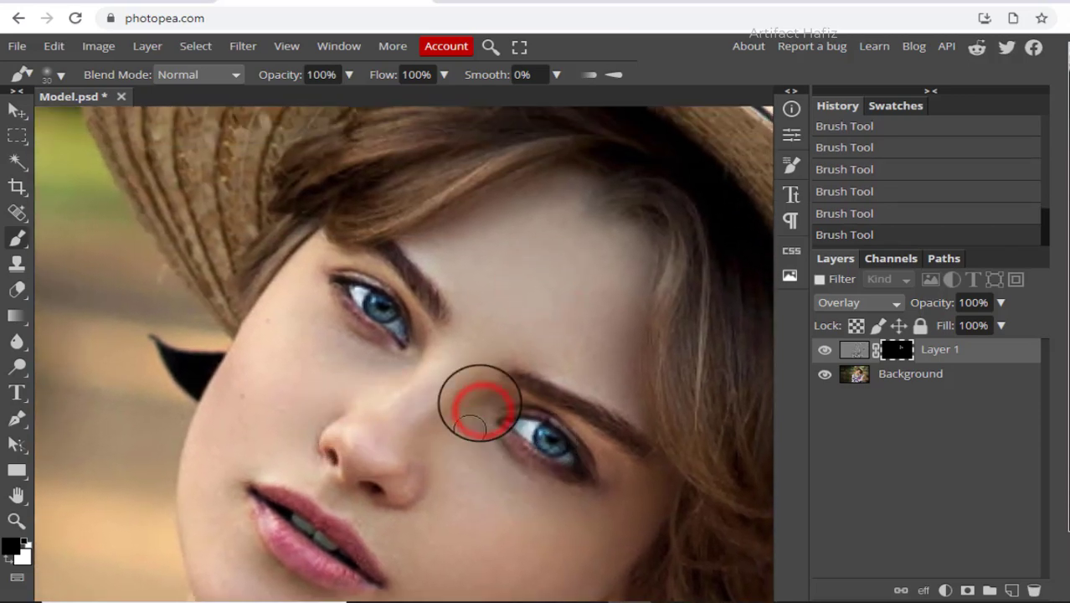
# Switch the foreground colour back to white, enlarge the brush to 45 px, and paint the mask over the hair framing the face.
pyautogui.scroll(-3, 485, 385)
pyautogui.scroll(3, 491, 371)
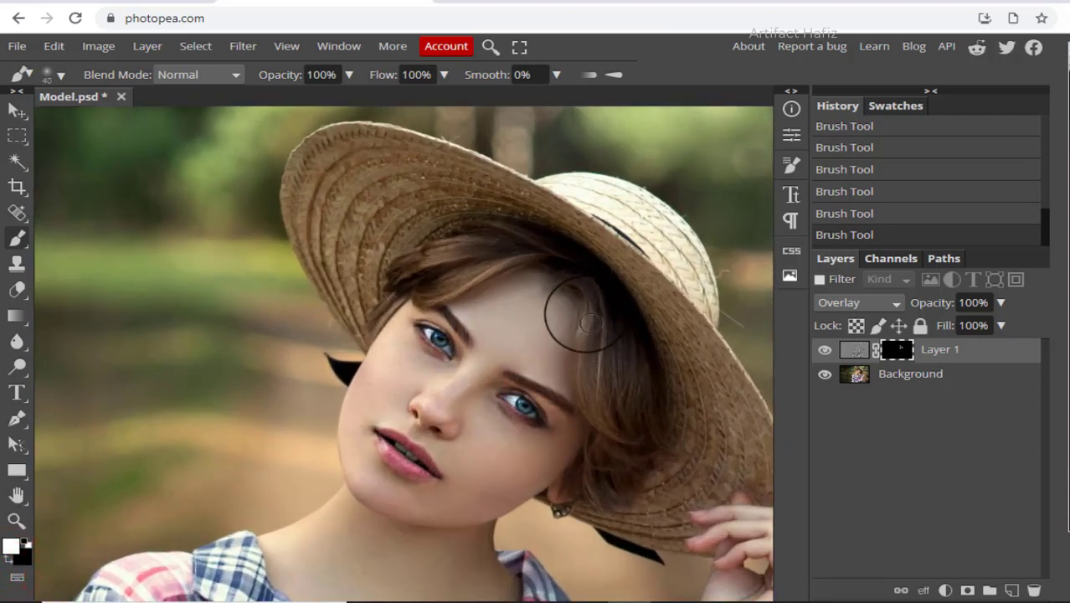
pyautogui.moveTo(582, 347)
pyautogui.mouseDown()
pyautogui.moveTo(576, 378)
pyautogui.moveTo(611, 433)
pyautogui.mouseUp()
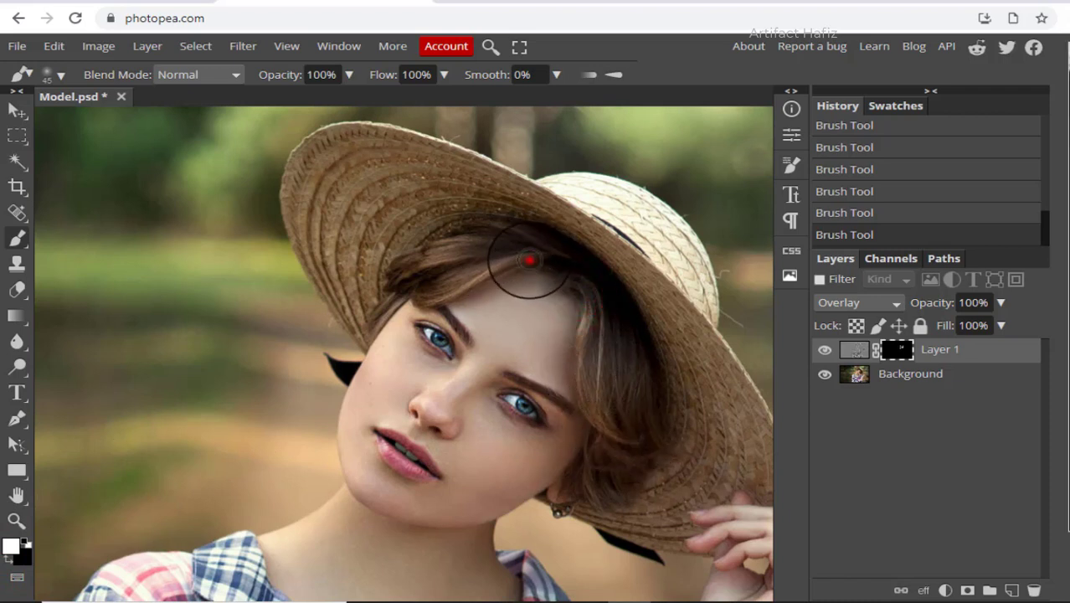
pyautogui.moveTo(530, 260)
pyautogui.mouseDown()
pyautogui.moveTo(490, 287)
pyautogui.moveTo(394, 258)
pyautogui.moveTo(519, 266)
pyautogui.moveTo(587, 319)
pyautogui.moveTo(595, 303)
pyautogui.moveTo(589, 243)
pyautogui.mouseUp()
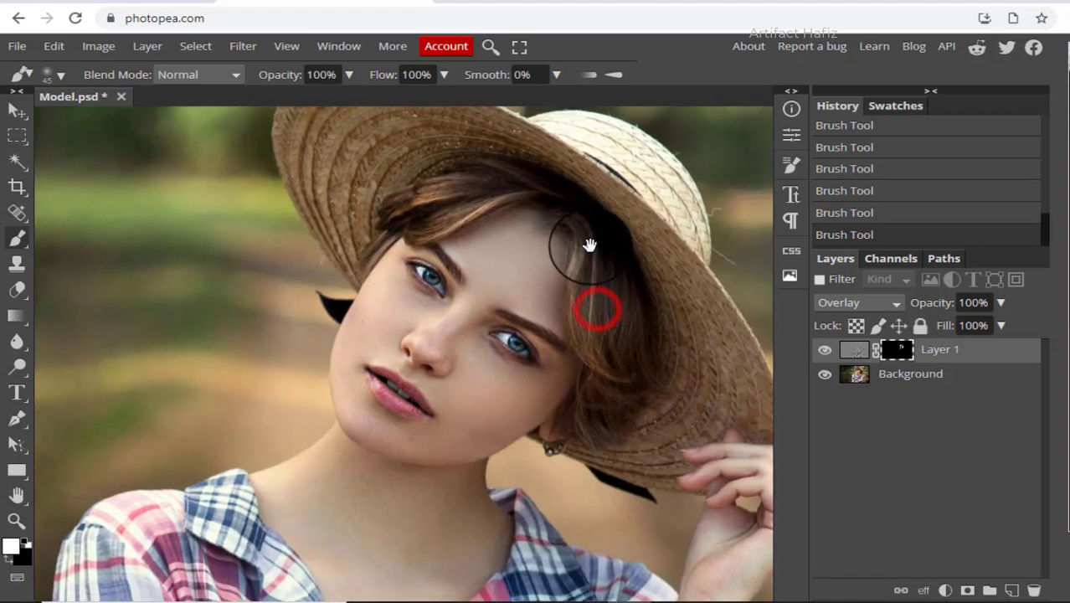
# Toggle the visibility of Layer 1 off and on to compare the face and hair with and without the painted sharpening.
pyautogui.click(824, 353)
pyautogui.click(824, 353)
pyautogui.click(824, 353)
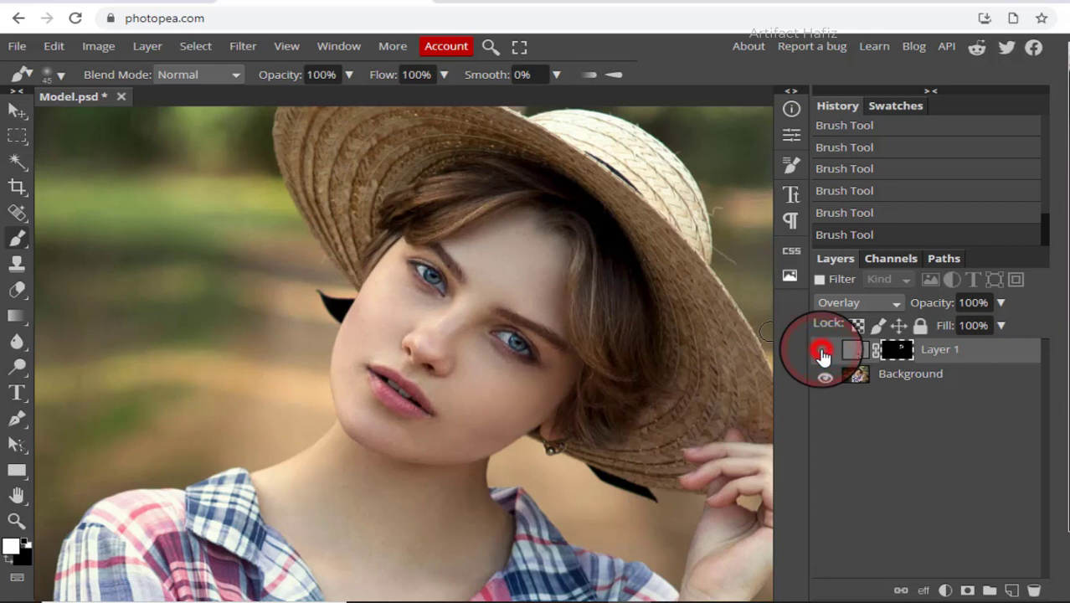
pyautogui.click(824, 352)
pyautogui.click(822, 352)
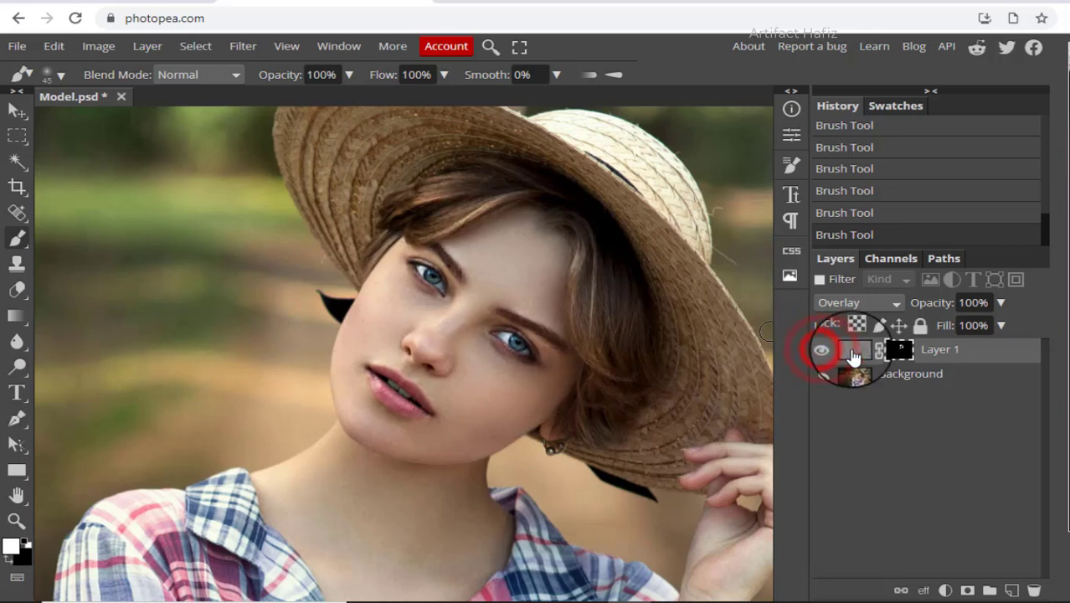
# Set Layer 1's opacity to 60% and toggle its visibility to compare the softened sharpening.
pyautogui.click(932, 351)
pyautogui.click(1000, 302)
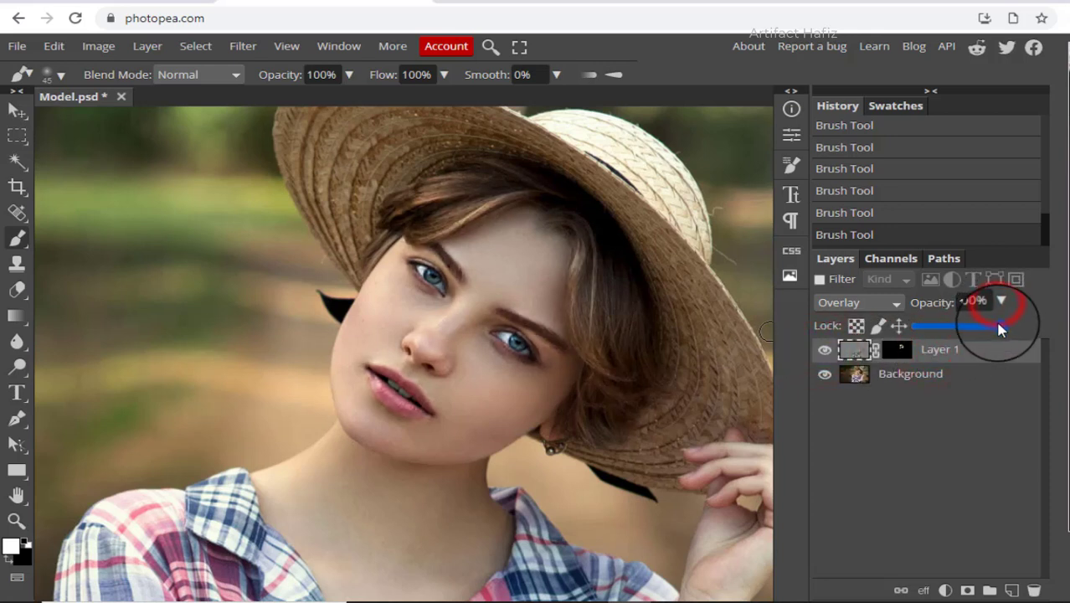
pyautogui.moveTo(999, 325); pyautogui.dragTo(967, 326)
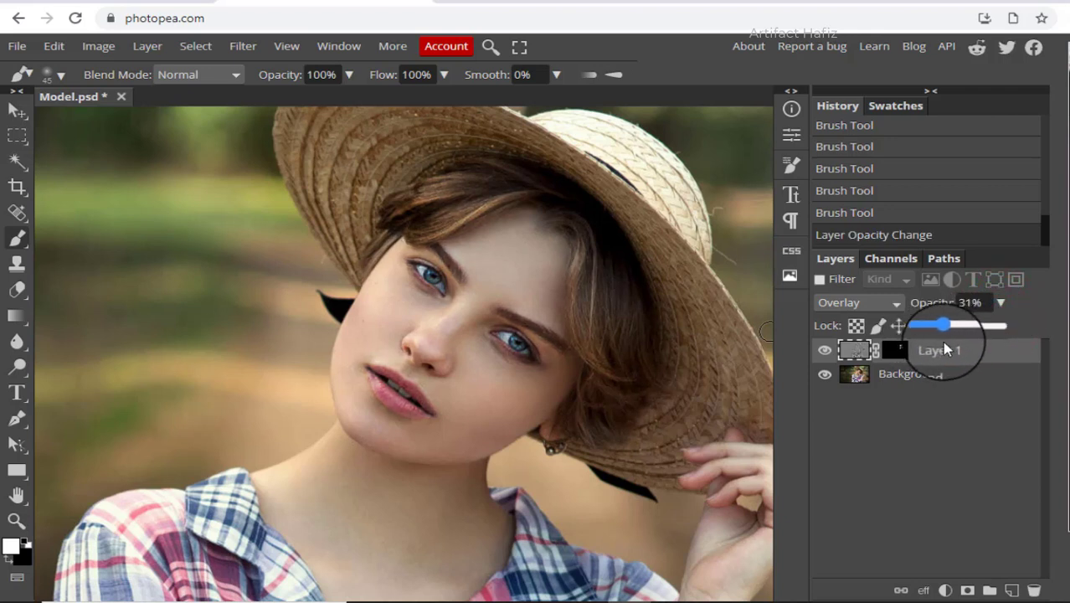
pyautogui.moveTo(945, 349); pyautogui.dragTo(964, 349)
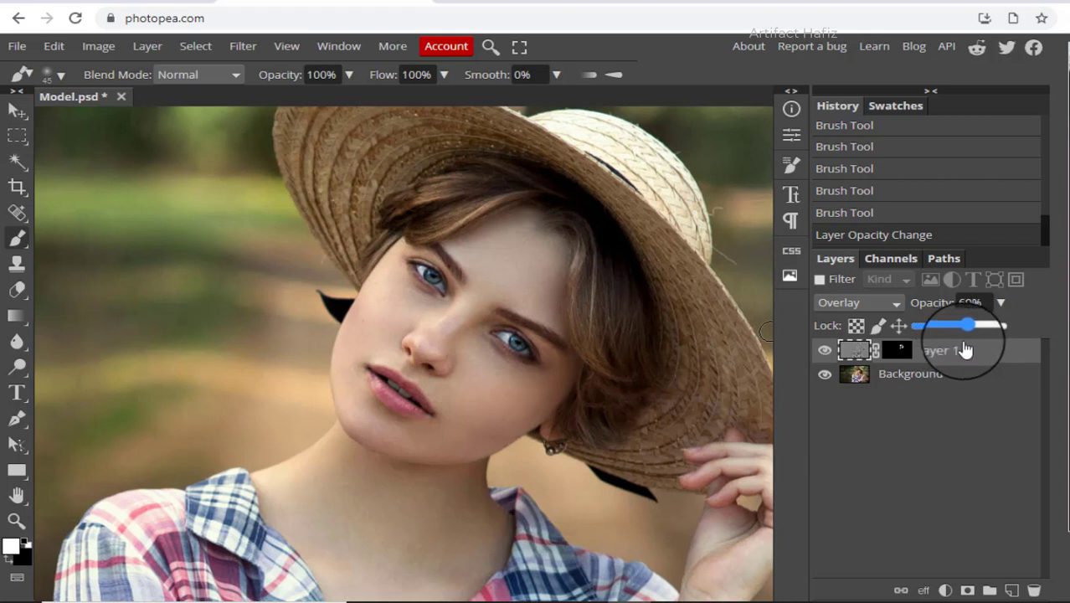
pyautogui.click(824, 350)
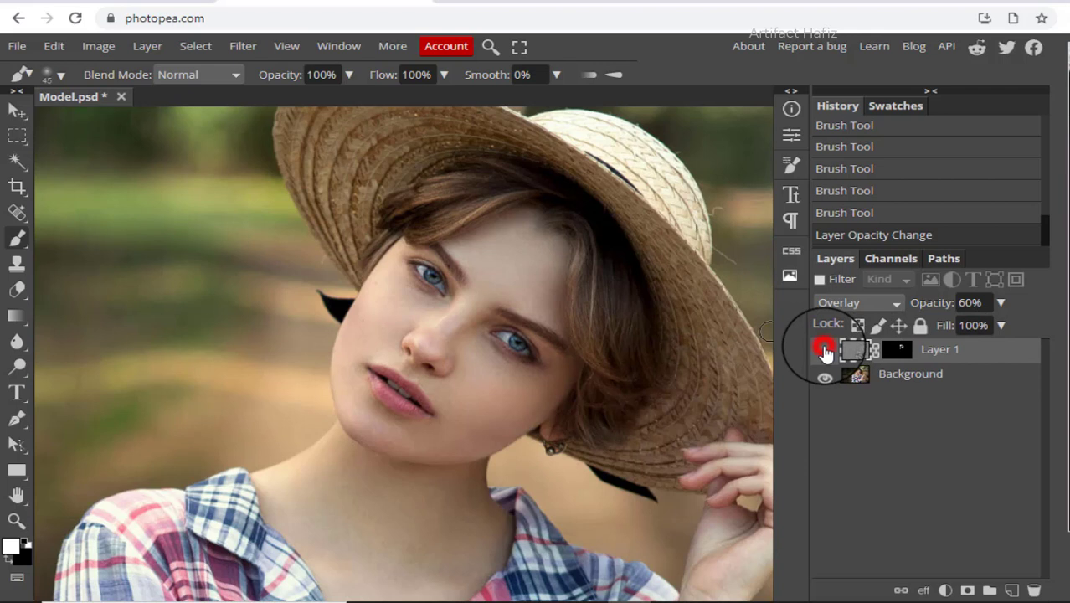
pyautogui.click(955, 348)
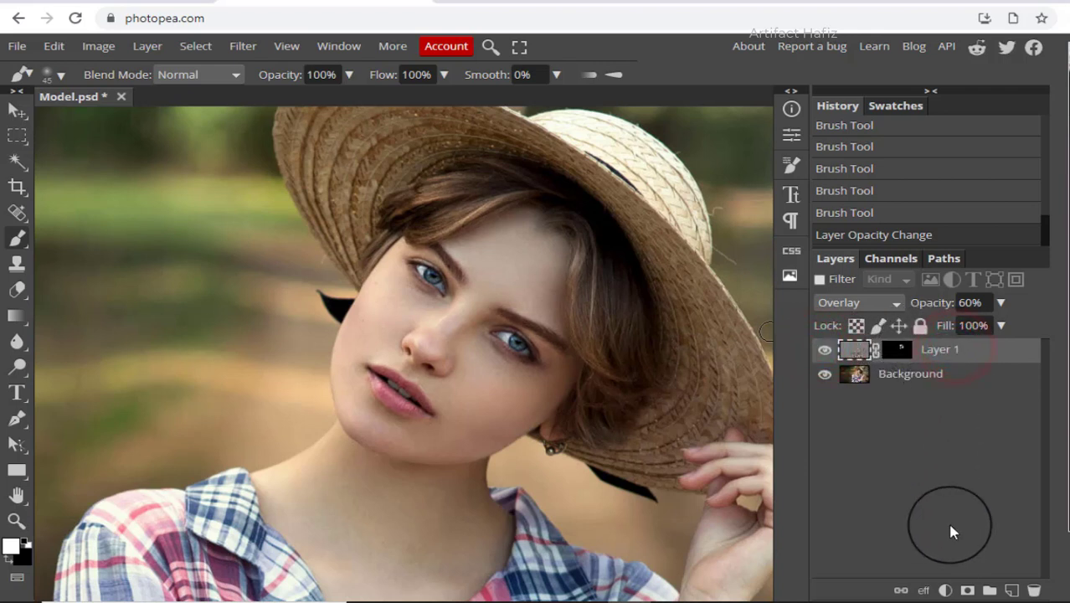
pyautogui.click(945, 591)
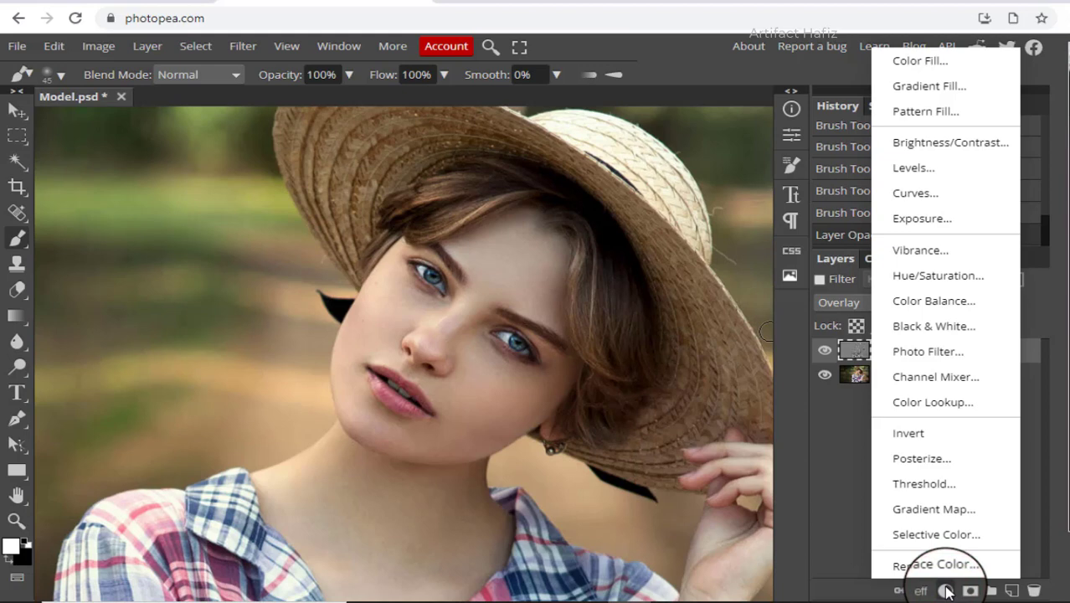
pyautogui.click(945, 590)
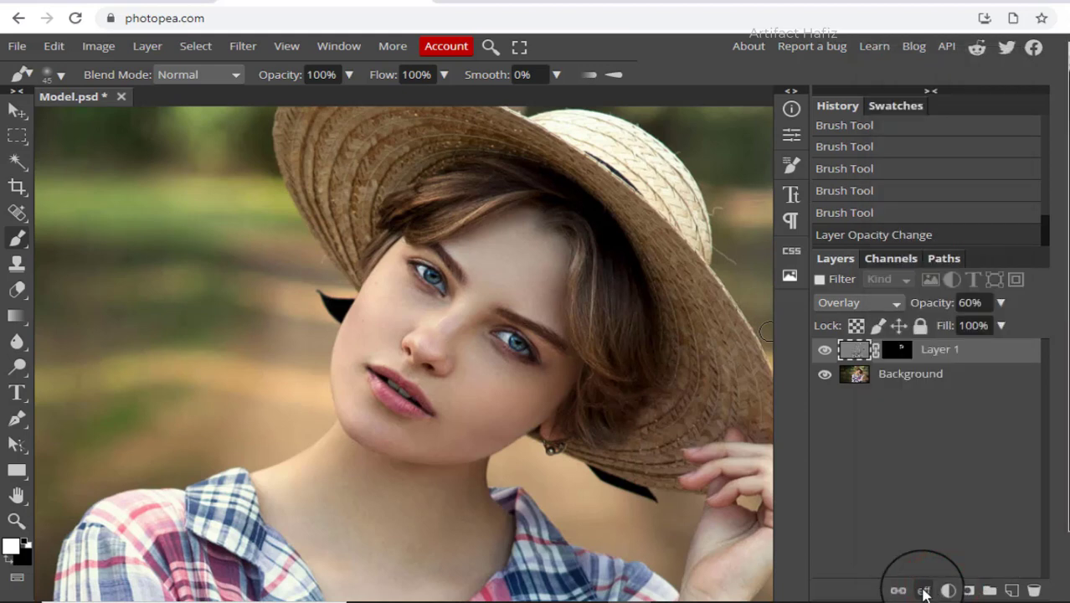
pyautogui.click(924, 590)
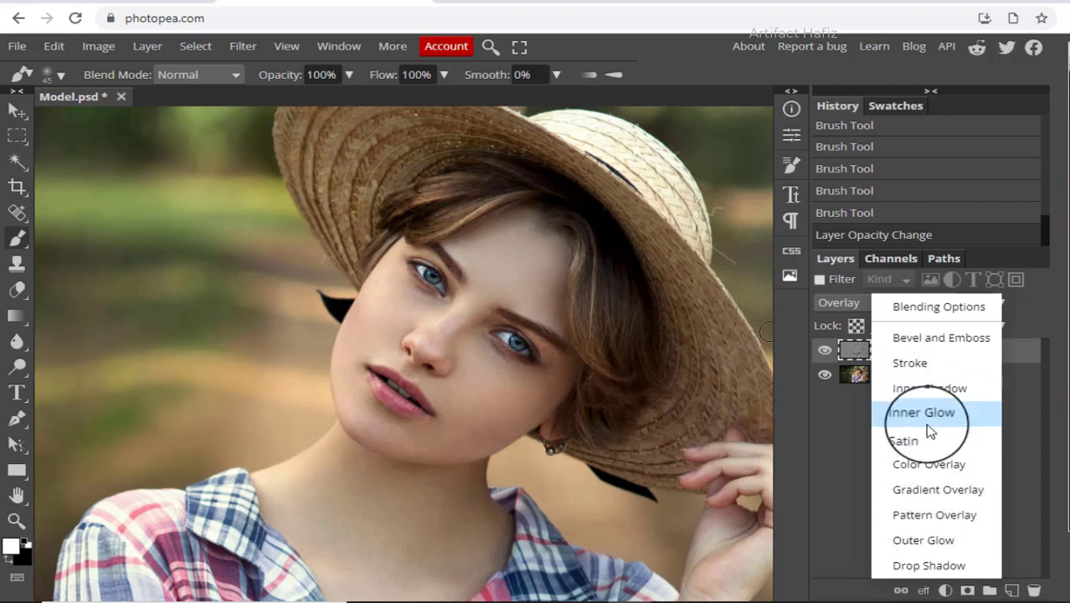
pyautogui.click(923, 591)
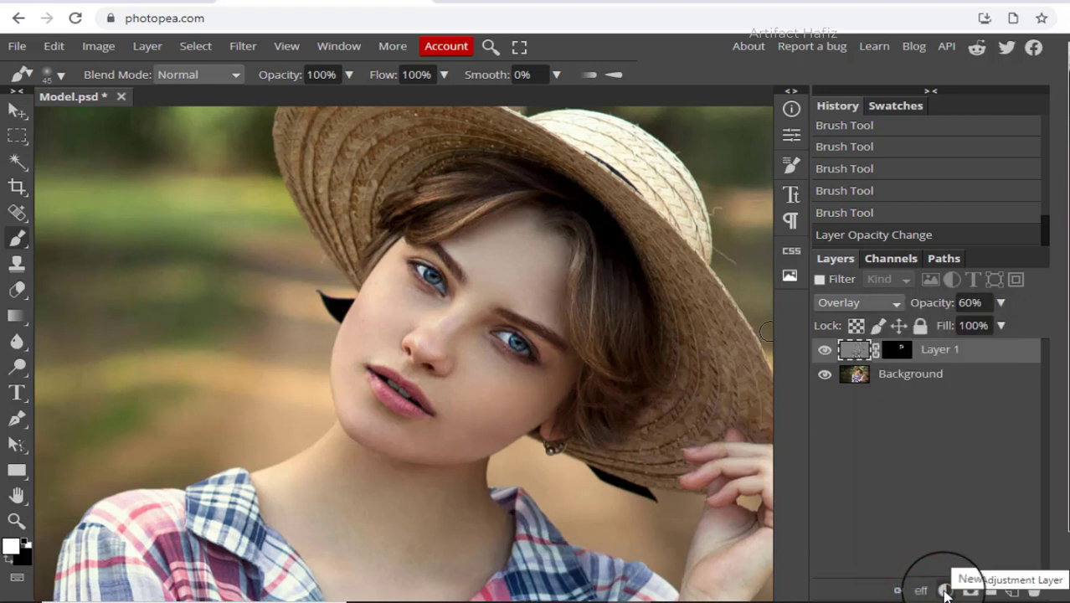
# Add a Color Lookup adjustment layer above Layer 1 and reset its settings.
pyautogui.click(945, 591)
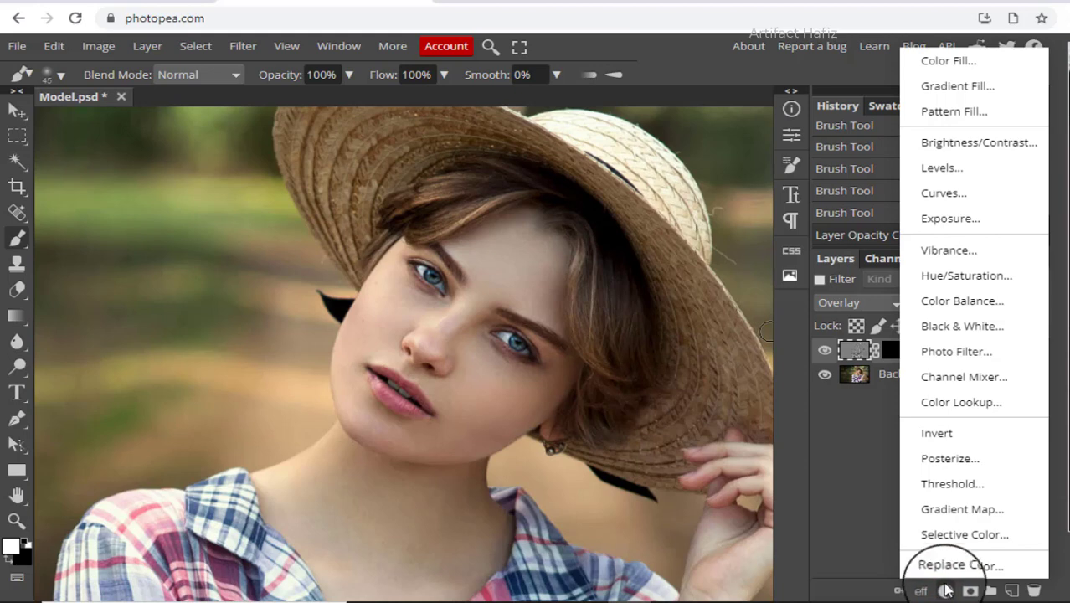
pyautogui.click(955, 404)
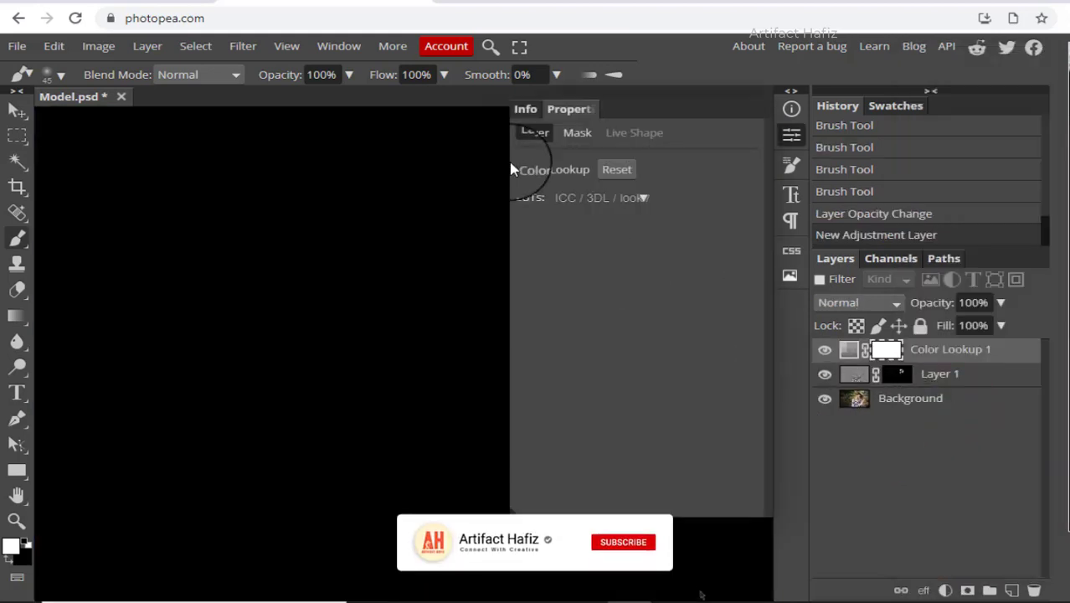
pyautogui.click(572, 134)
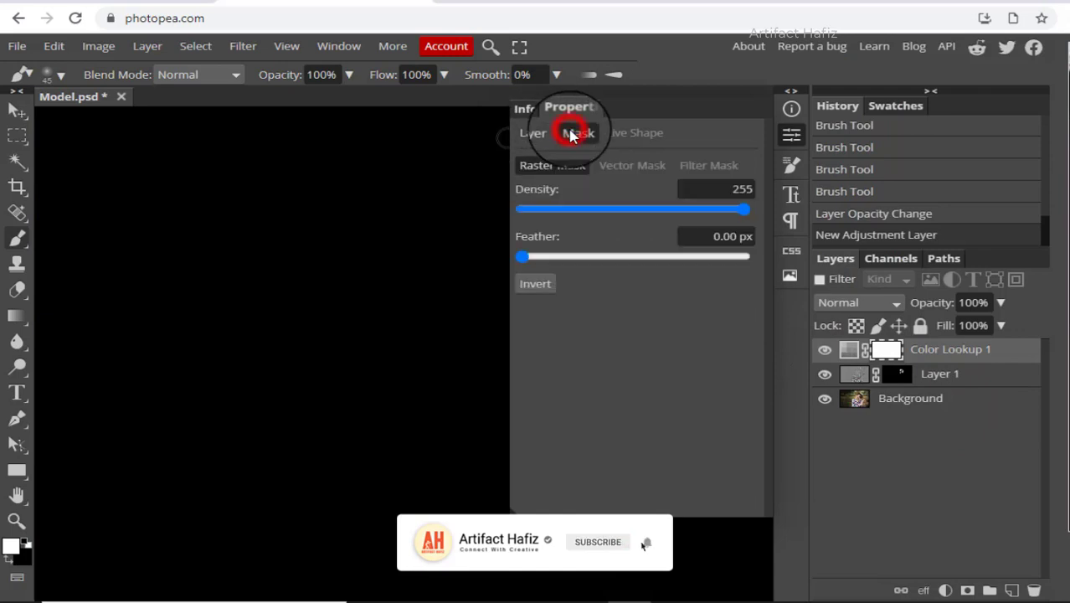
pyautogui.click(536, 132)
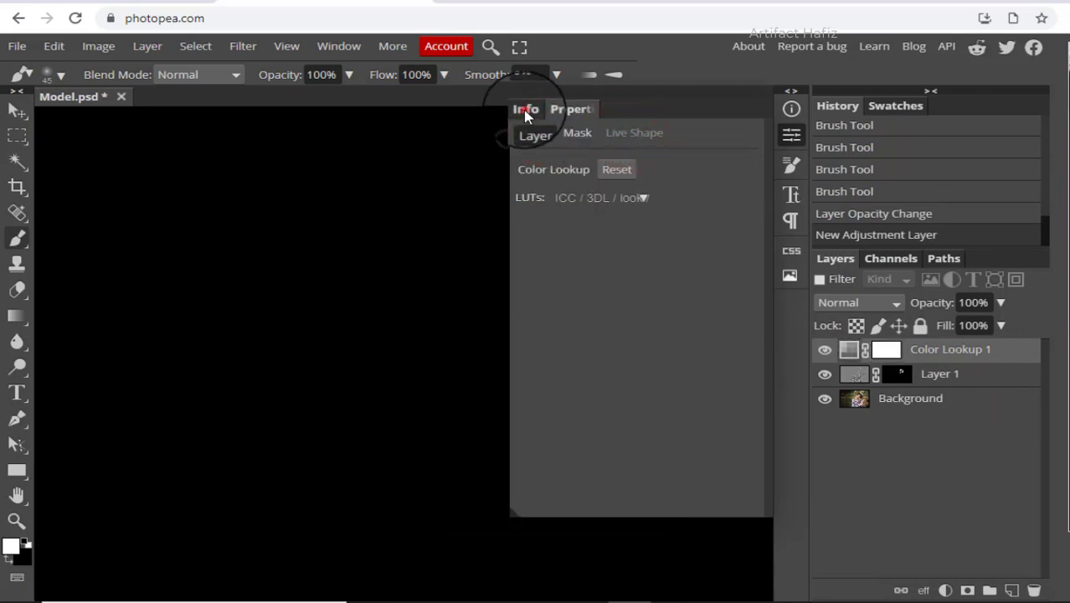
pyautogui.click(525, 109)
pyautogui.click(618, 108)
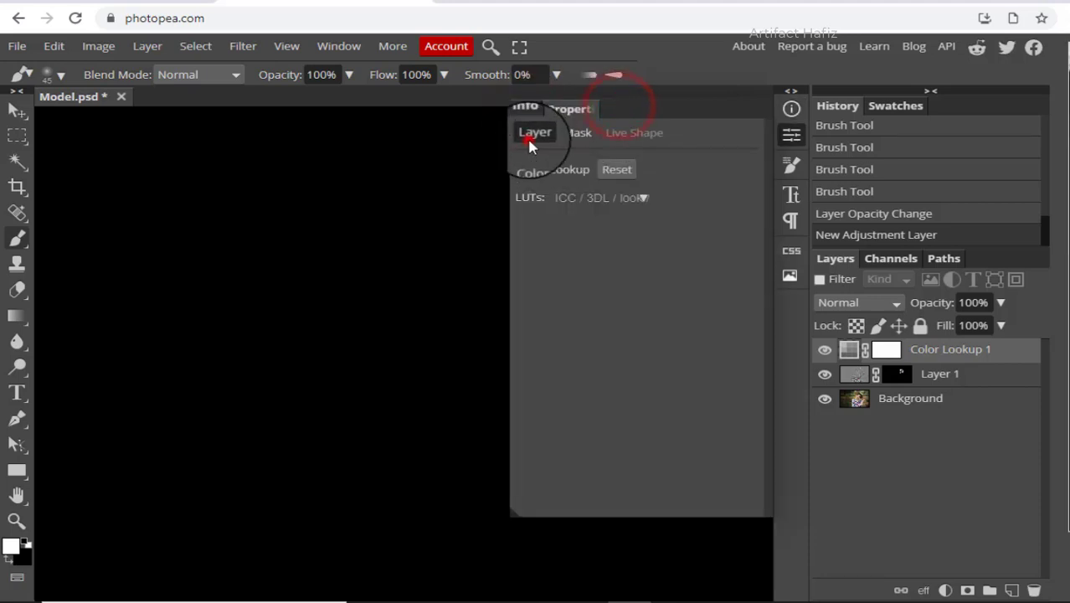
pyautogui.click(530, 134)
pyautogui.click(609, 172)
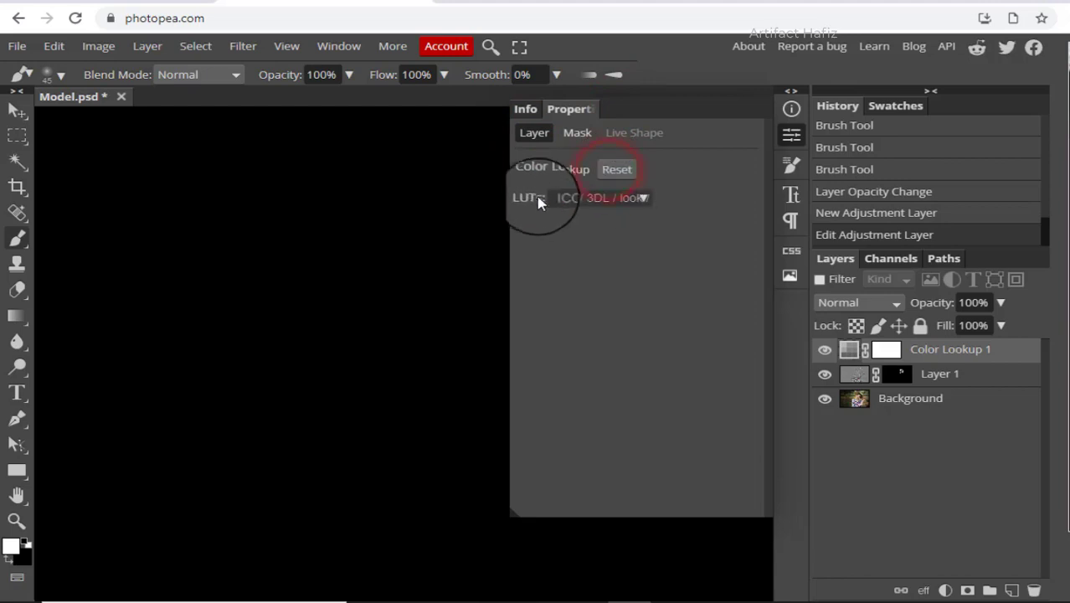
# Try the Contrail 35.CUBE LUT on the Color Lookup layer.
pyautogui.click(623, 199)
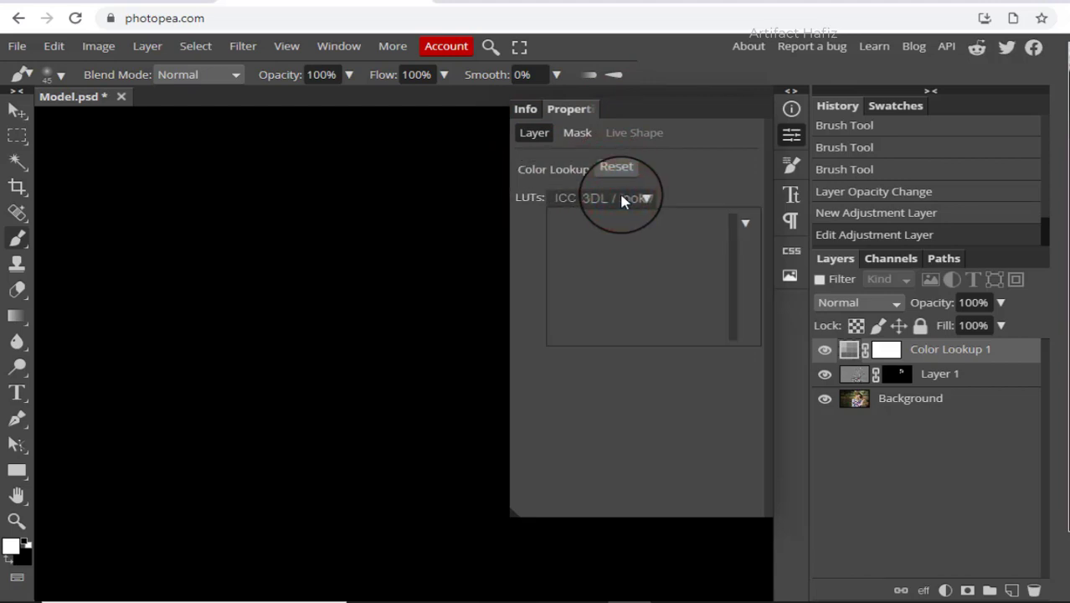
pyautogui.click(744, 226)
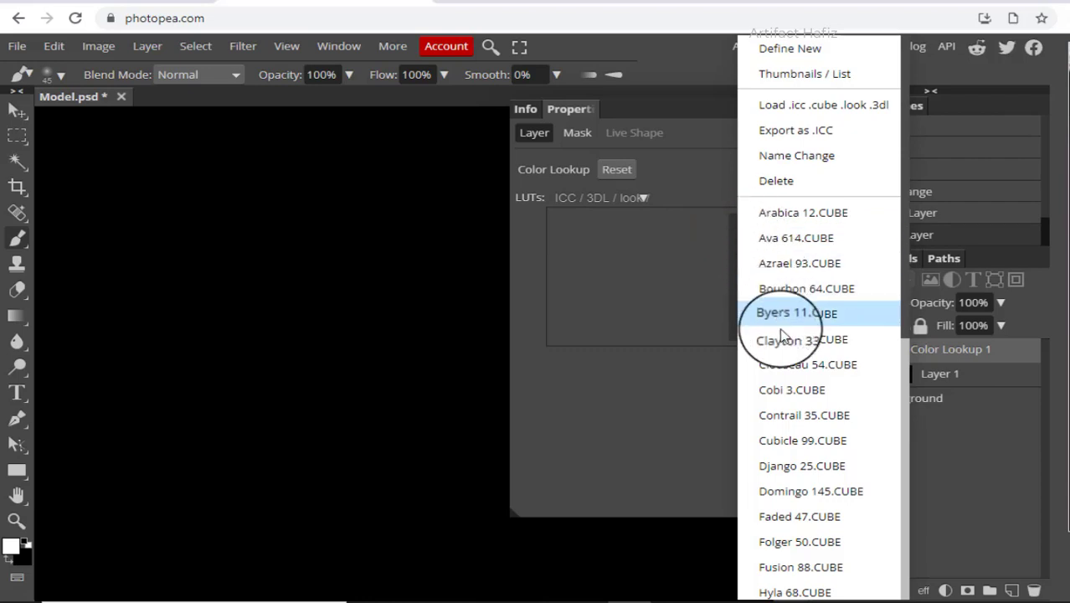
pyautogui.click(790, 417)
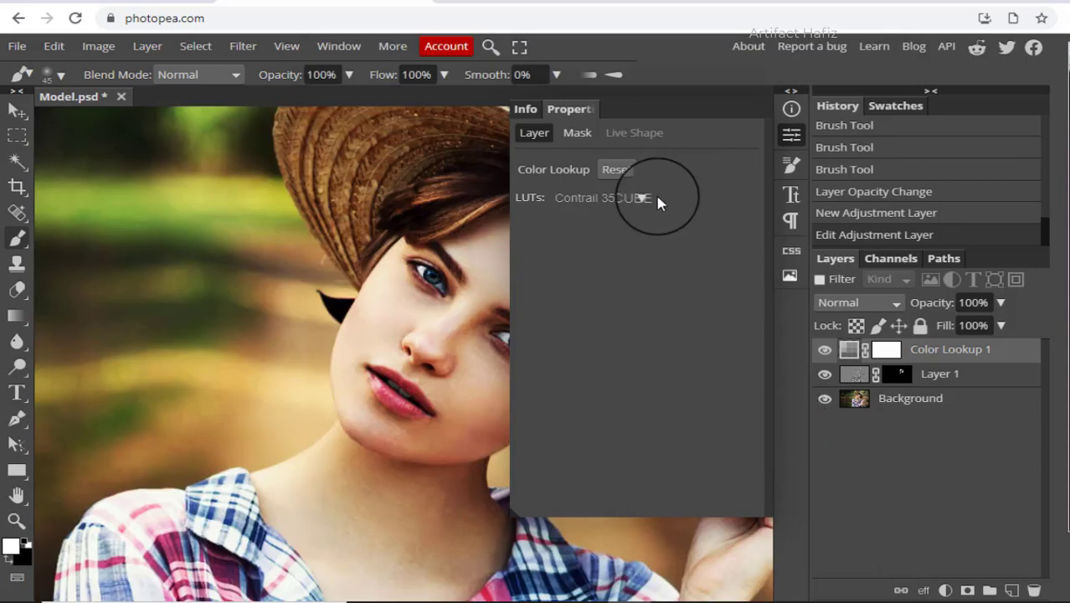
# Try the Teigen 28.CUBE LUT on the Color Lookup layer.
pyautogui.click(643, 199)
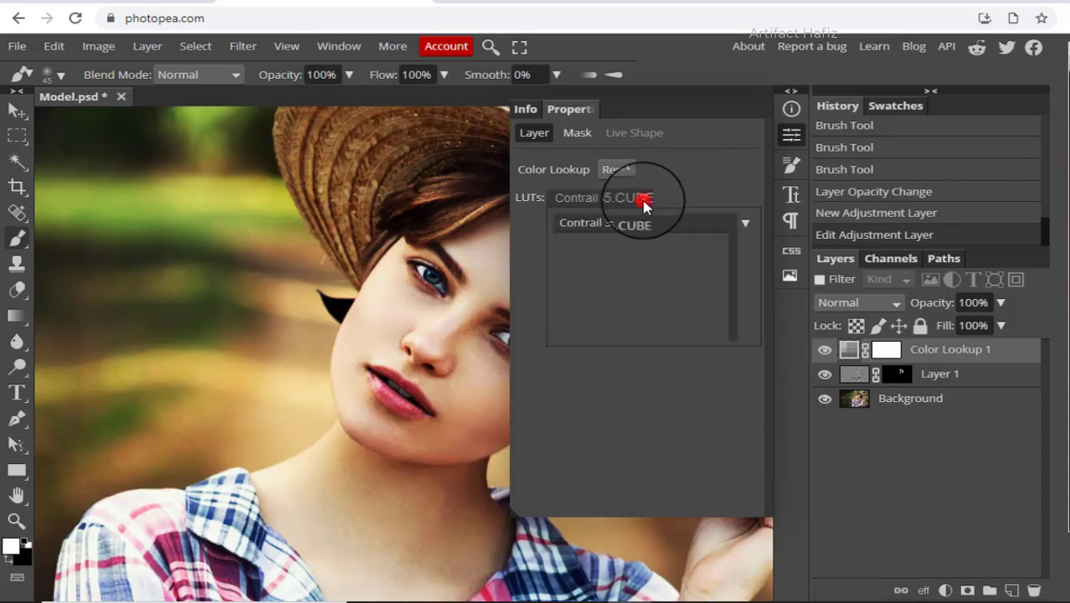
pyautogui.click(742, 222)
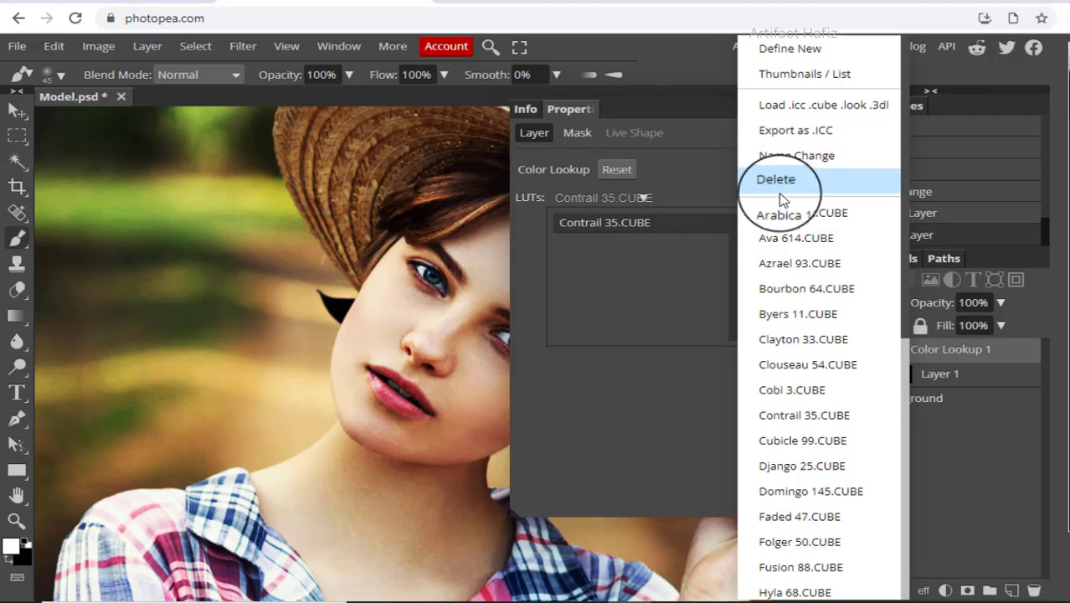
pyautogui.scroll(-3, 788, 461)
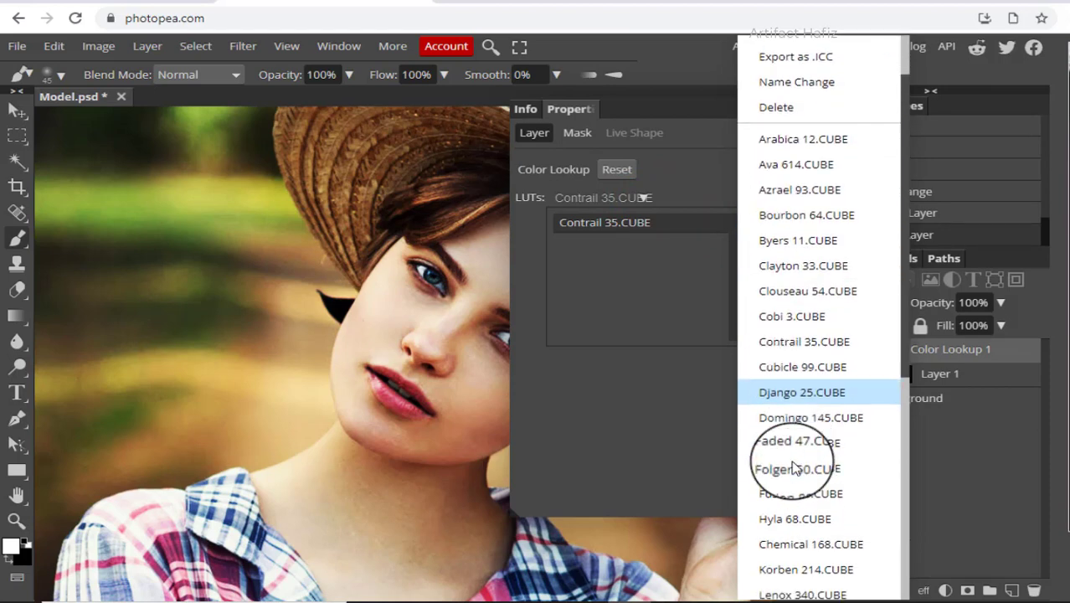
pyautogui.scroll(-3, 792, 462)
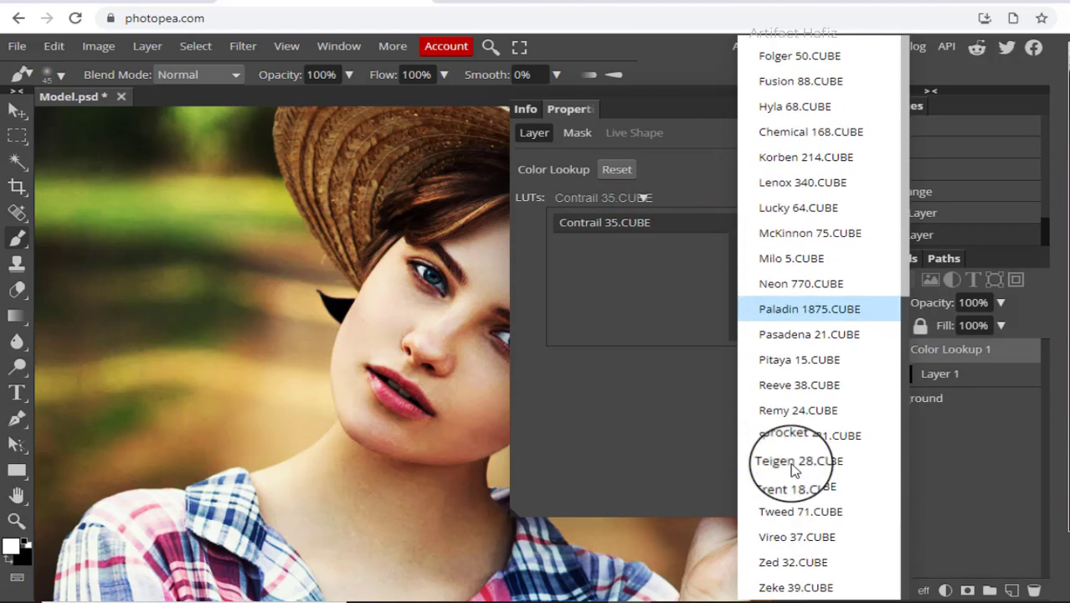
pyautogui.click(791, 462)
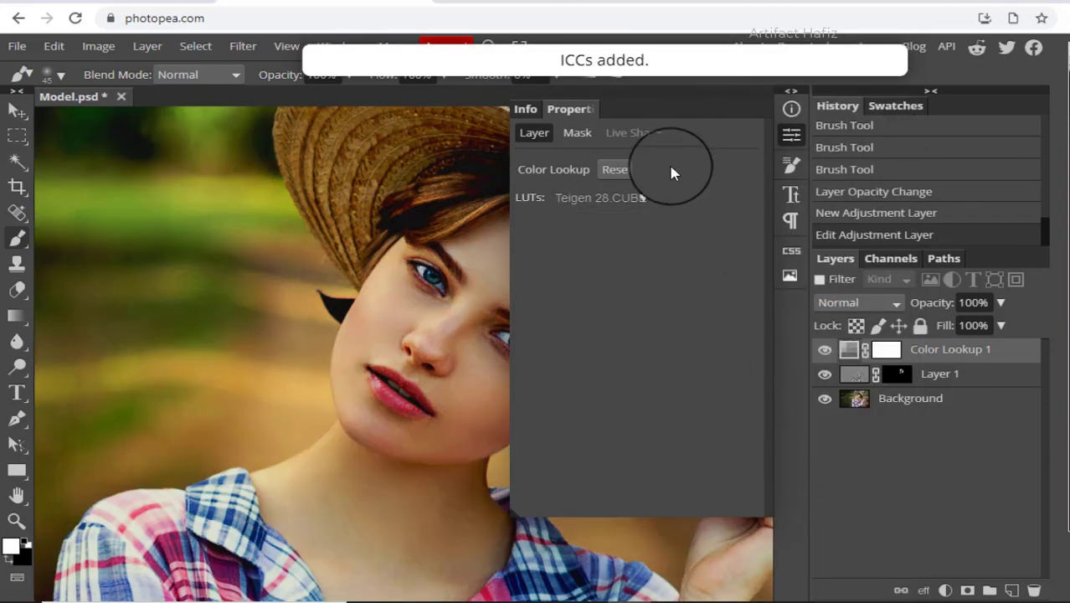
# Try the Zed 32.CUBE LUT on the Color Lookup layer.
pyautogui.click(643, 197)
pyautogui.click(743, 223)
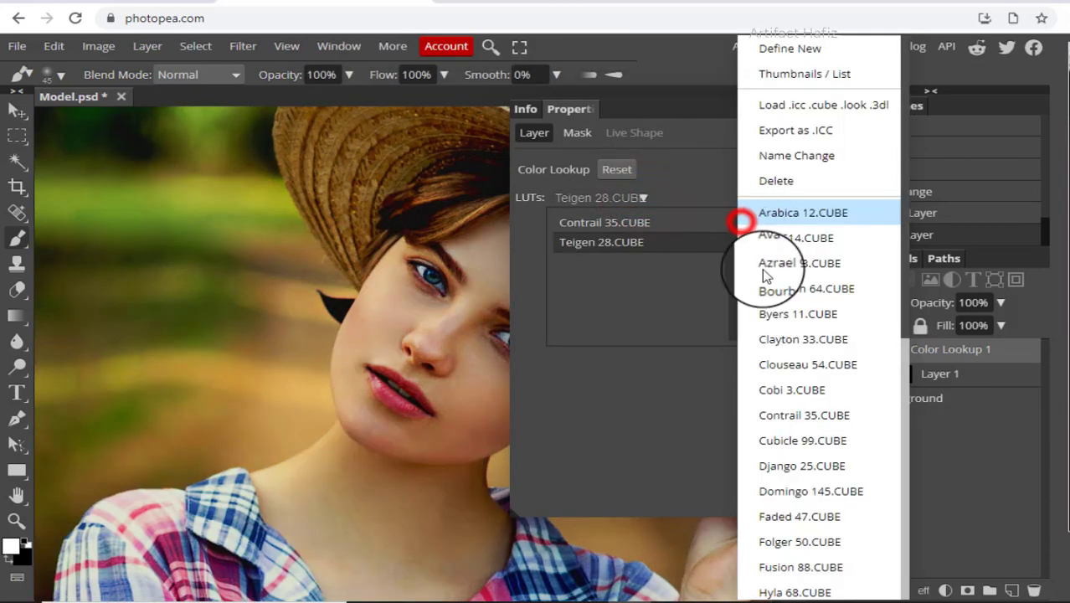
pyautogui.scroll(-5, 755, 464)
pyautogui.scroll(-2, 767, 532)
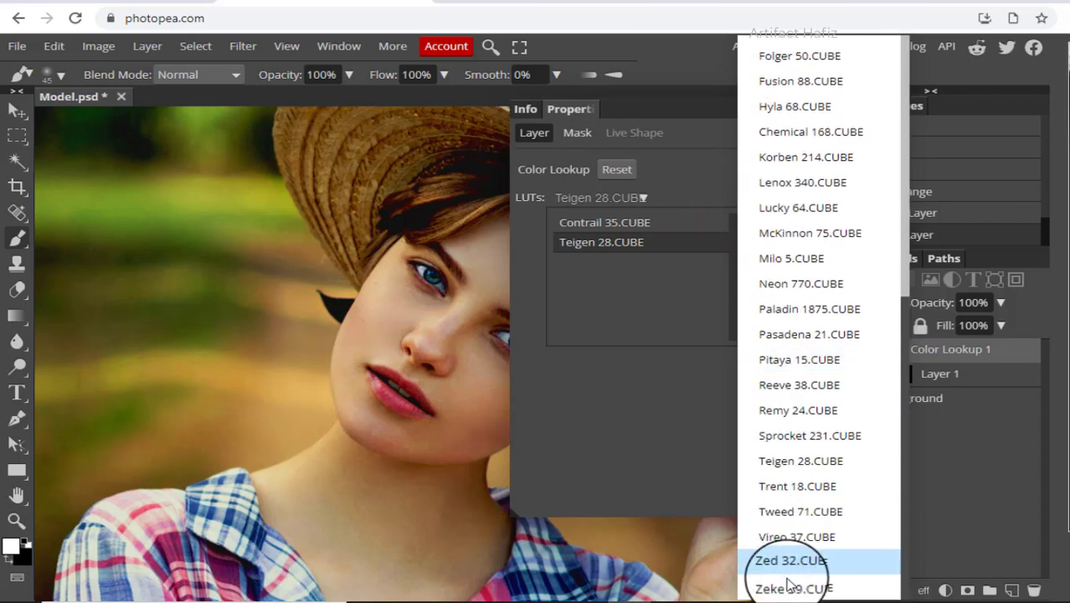
pyautogui.click(784, 563)
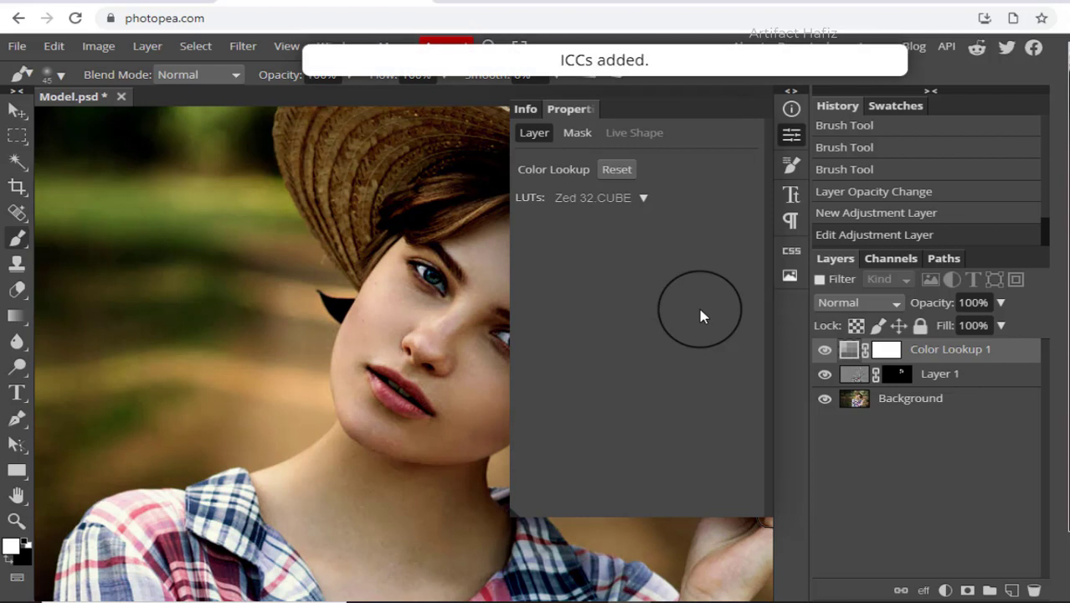
# Apply the Ava 614.CUBE LUT to the Color Lookup layer and close its properties.
pyautogui.click(645, 197)
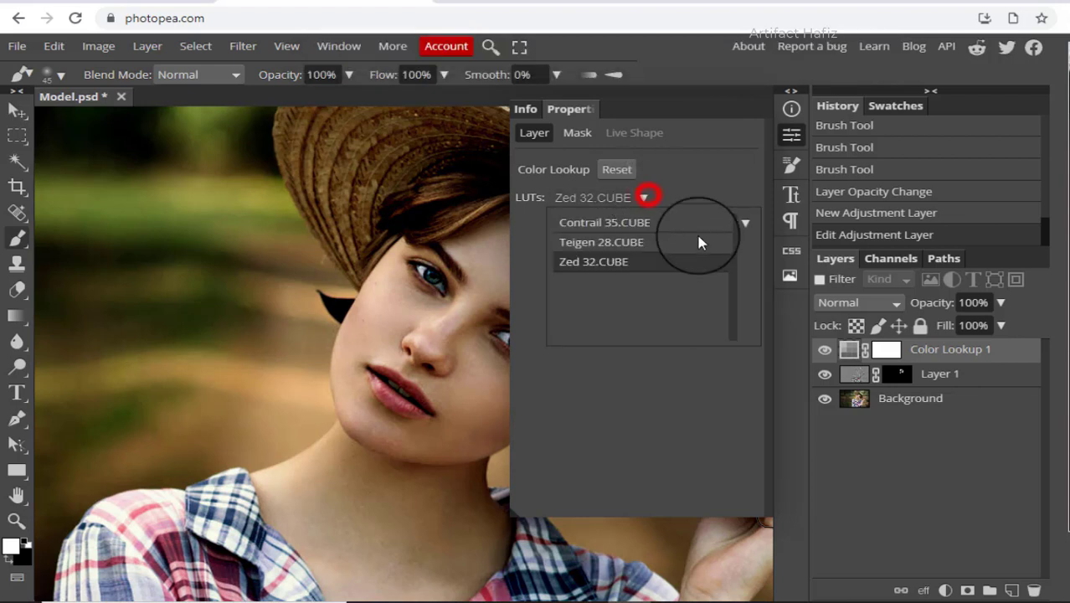
pyautogui.click(745, 224)
pyautogui.click(788, 238)
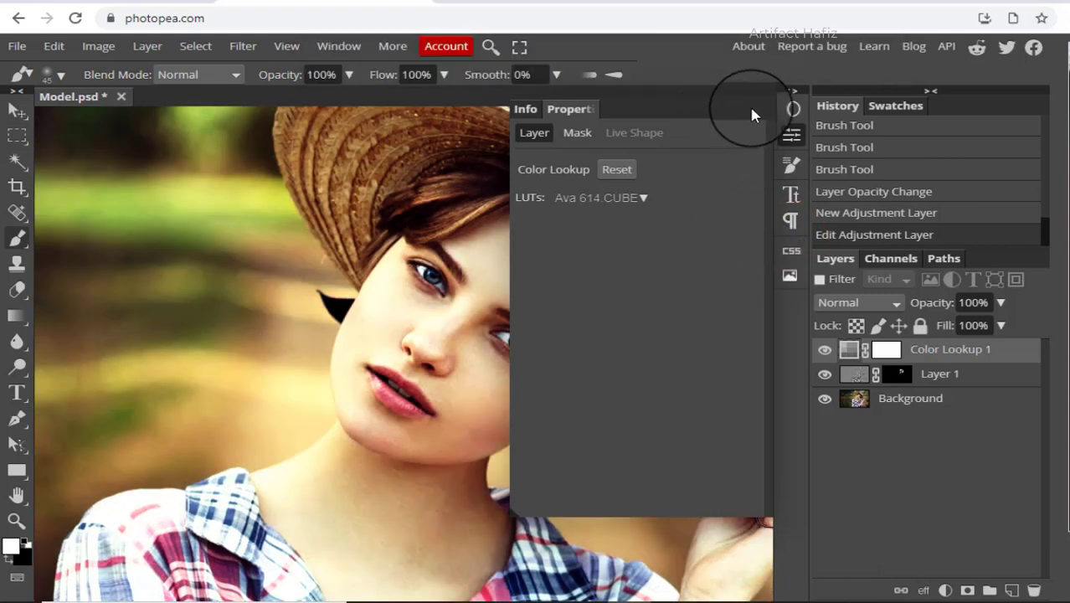
pyautogui.click(792, 136)
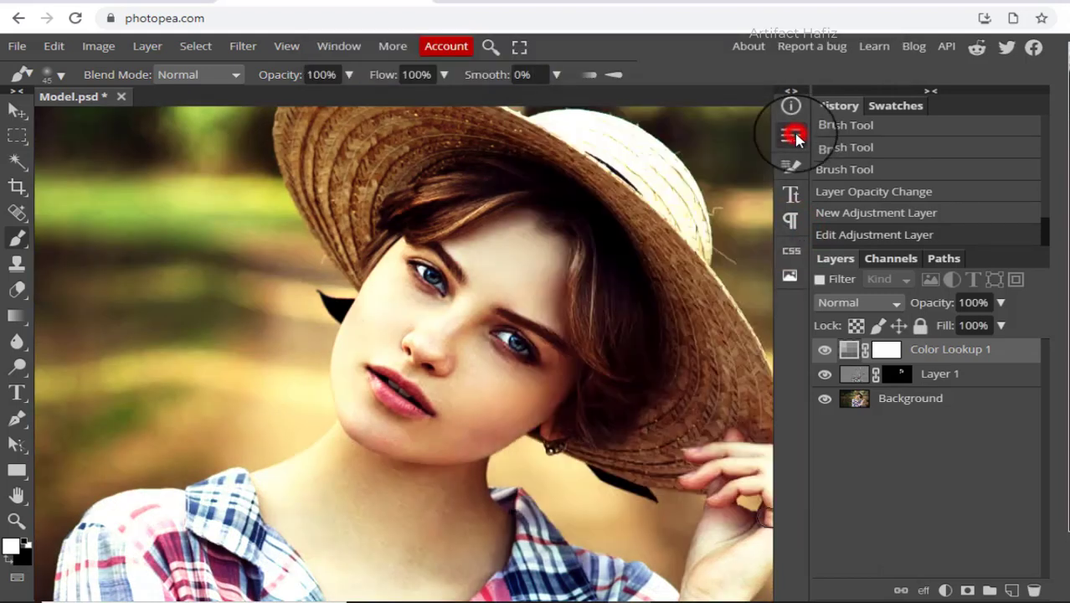
# Toggle the Color Lookup 1 layer's visibility to compare the portrait with and without the grade, and bring the whole photo into view.
pyautogui.click(825, 350)
pyautogui.click(825, 350)
pyautogui.click(825, 350)
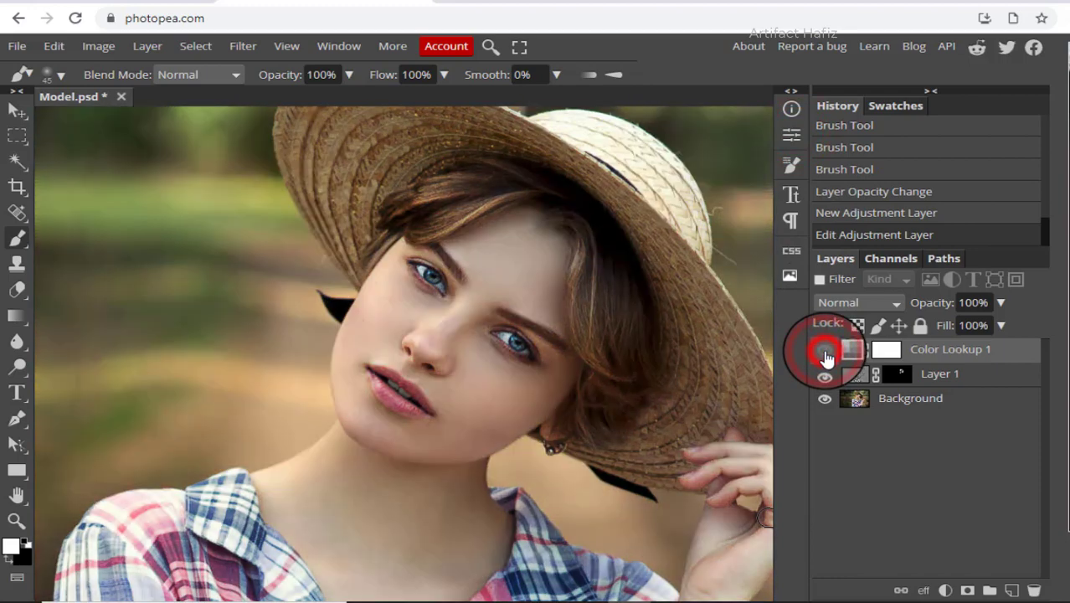
pyautogui.click(825, 350)
pyautogui.scroll(-4, 630, 322)
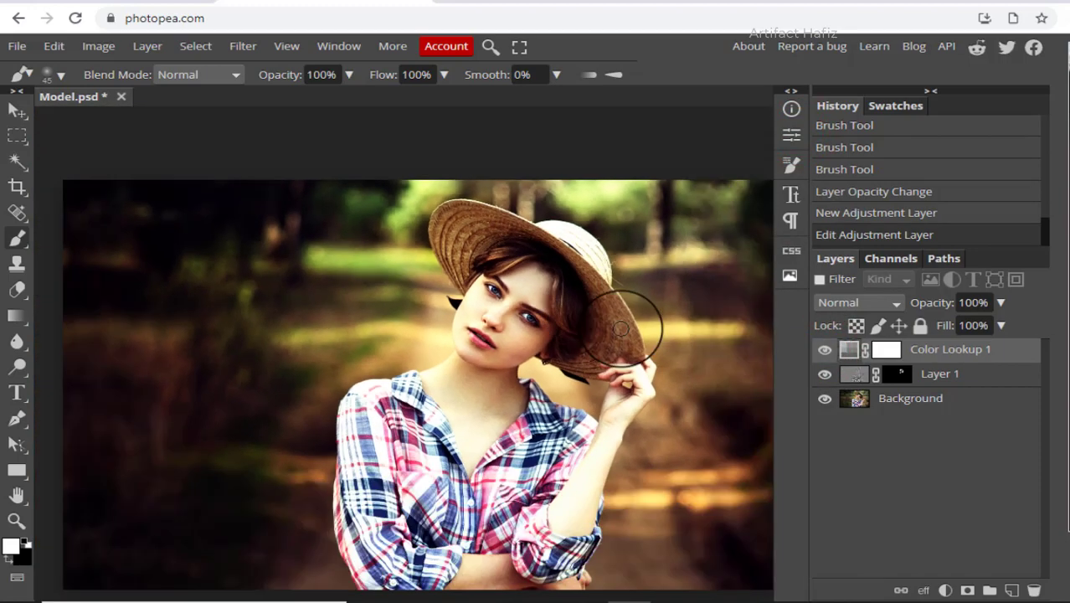
pyautogui.scroll(2, 620, 328)
pyautogui.scroll(-3, 670, 335)
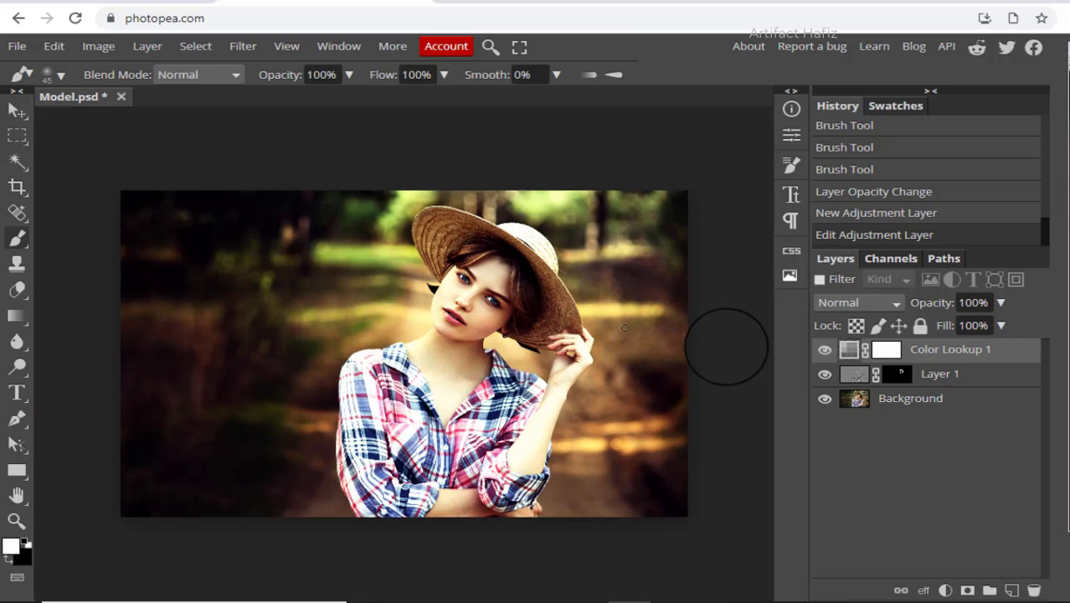
# Compare the whole photo with and without the Color Lookup 1 layer, and set that layer's opacity to 13%.
pyautogui.click(825, 351)
pyautogui.click(825, 350)
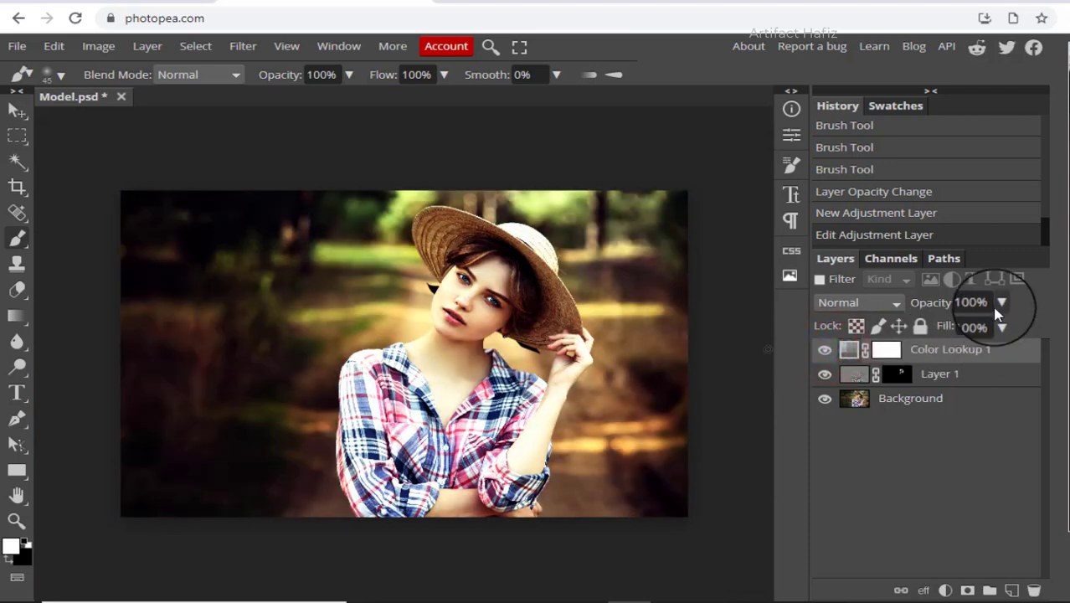
pyautogui.moveTo(995, 317); pyautogui.dragTo(927, 348)
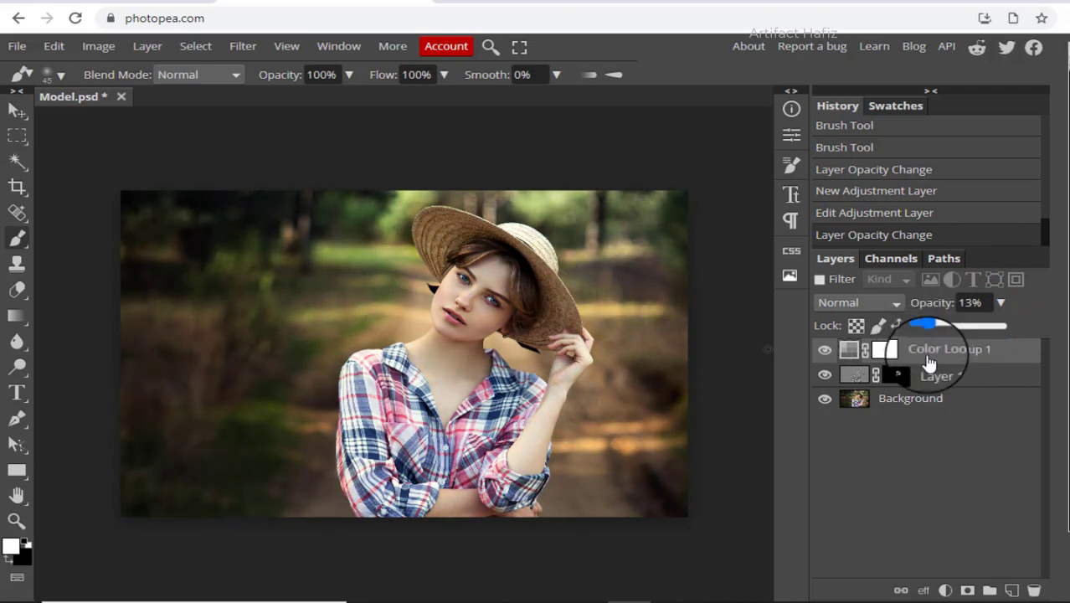
# Add a Curves adjustment layer, anchor the shadows at input 63, output 63, and raise a highlight point slightly to brighten the photo.
pyautogui.click(944, 591)
pyautogui.click(945, 591)
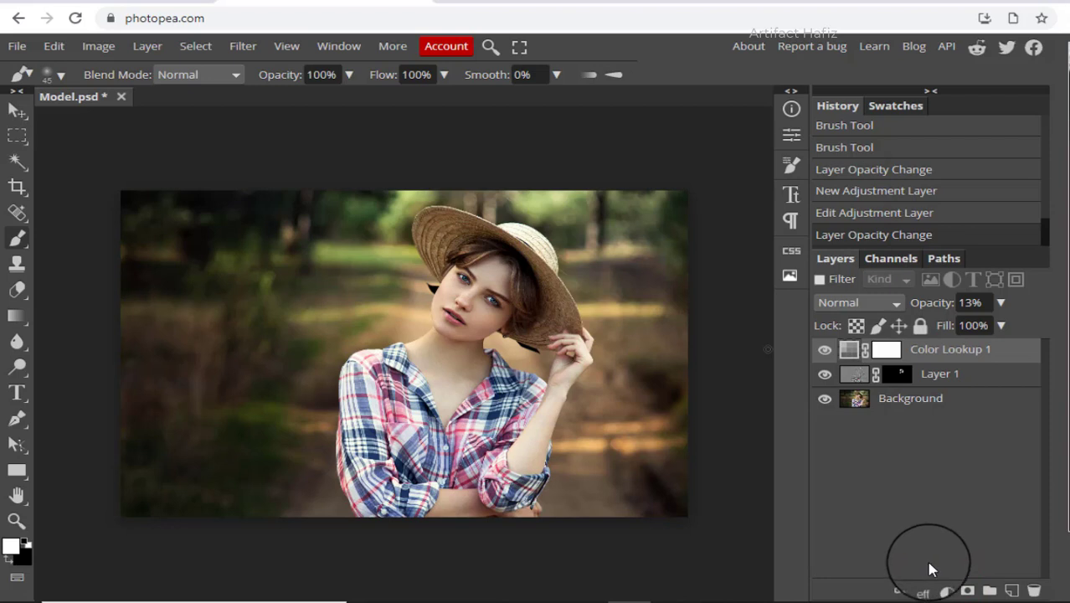
pyautogui.click(945, 590)
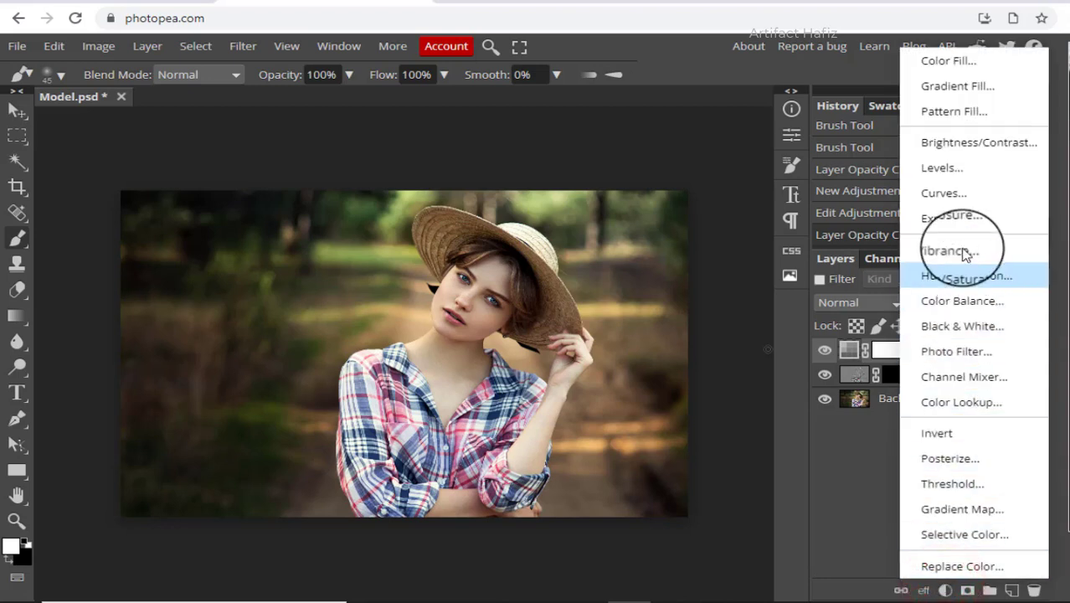
pyautogui.click(943, 194)
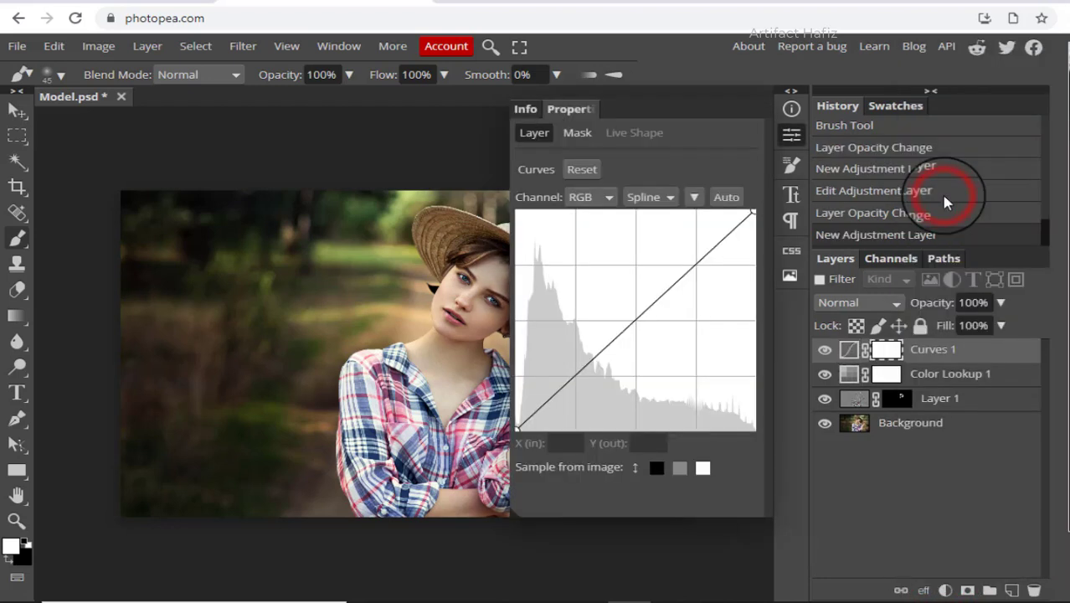
pyautogui.click(574, 376)
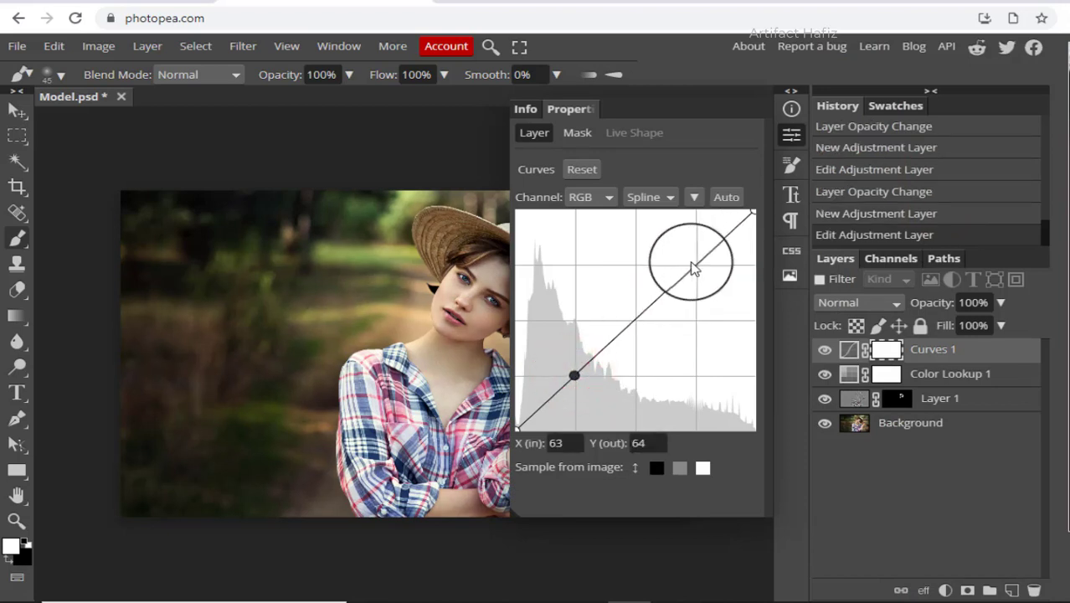
pyautogui.moveTo(693, 265); pyautogui.dragTo(688, 259)
pyautogui.moveTo(575, 378); pyautogui.dragTo(575, 381)
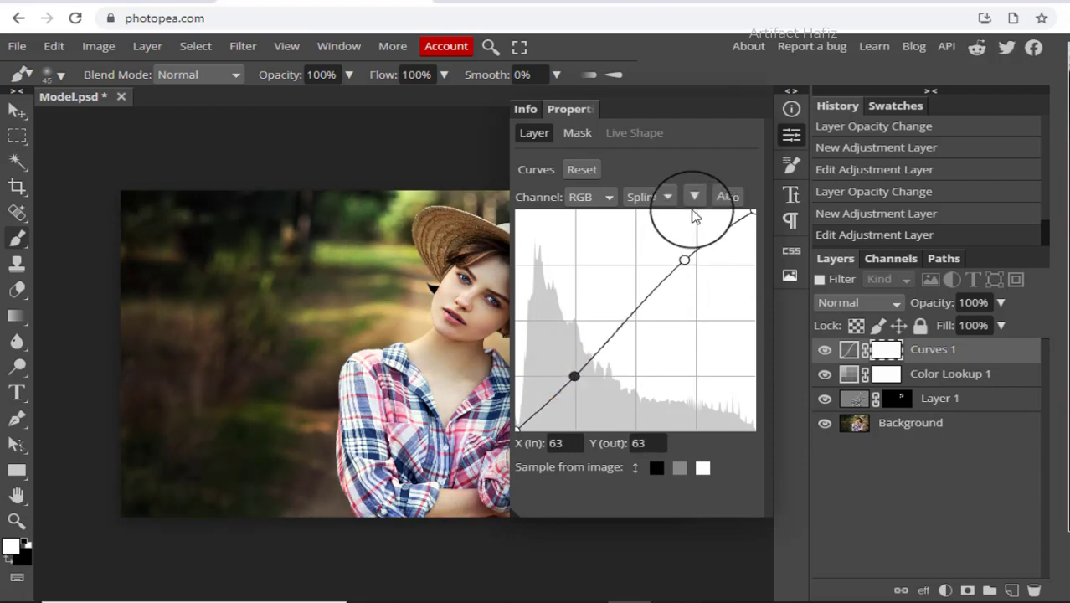
pyautogui.click(792, 135)
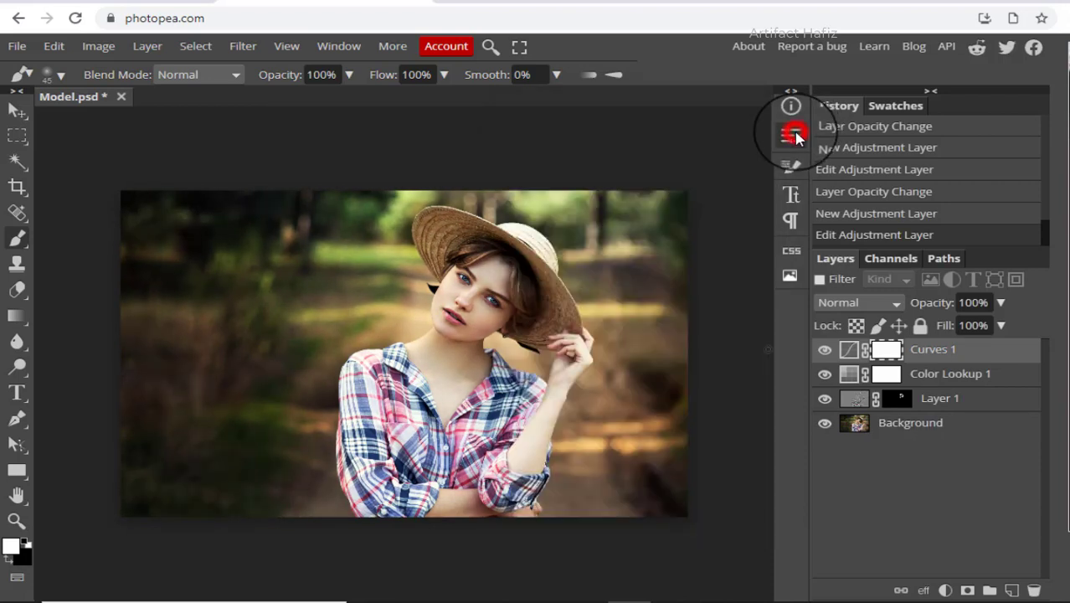
# Invert the Curves 1 layer's mask to black to hide the brightening.
pyautogui.click(885, 352)
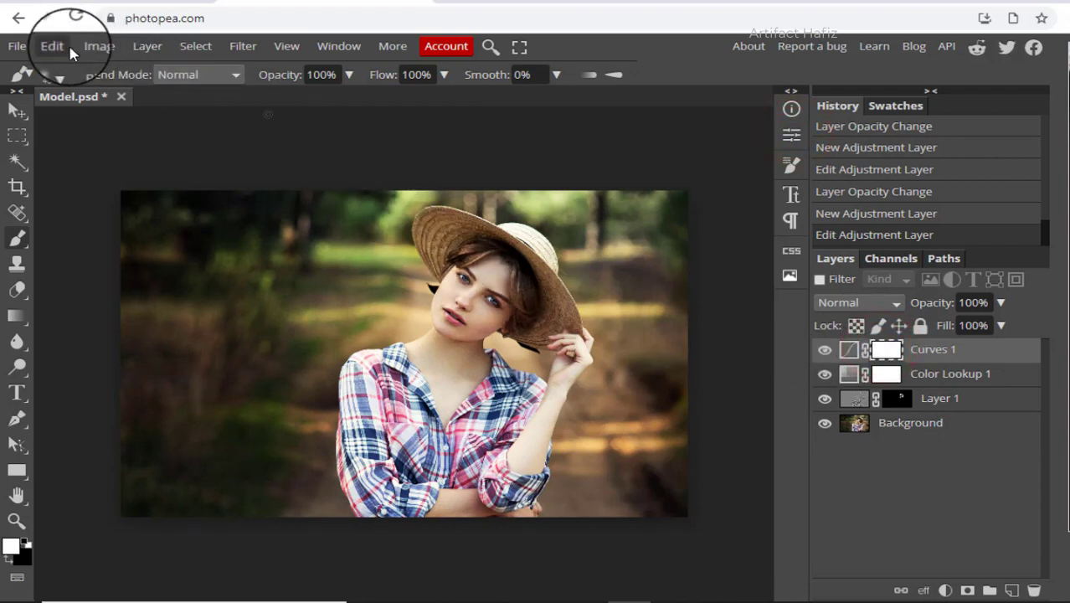
pyautogui.click(94, 46)
pyautogui.moveTo(235, 104)
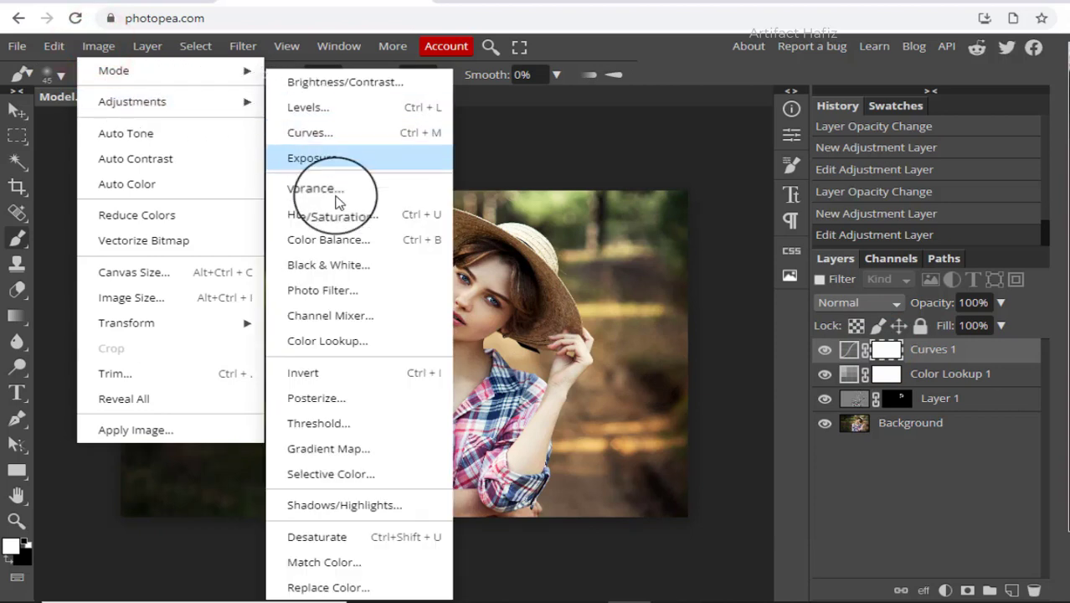
pyautogui.click(325, 371)
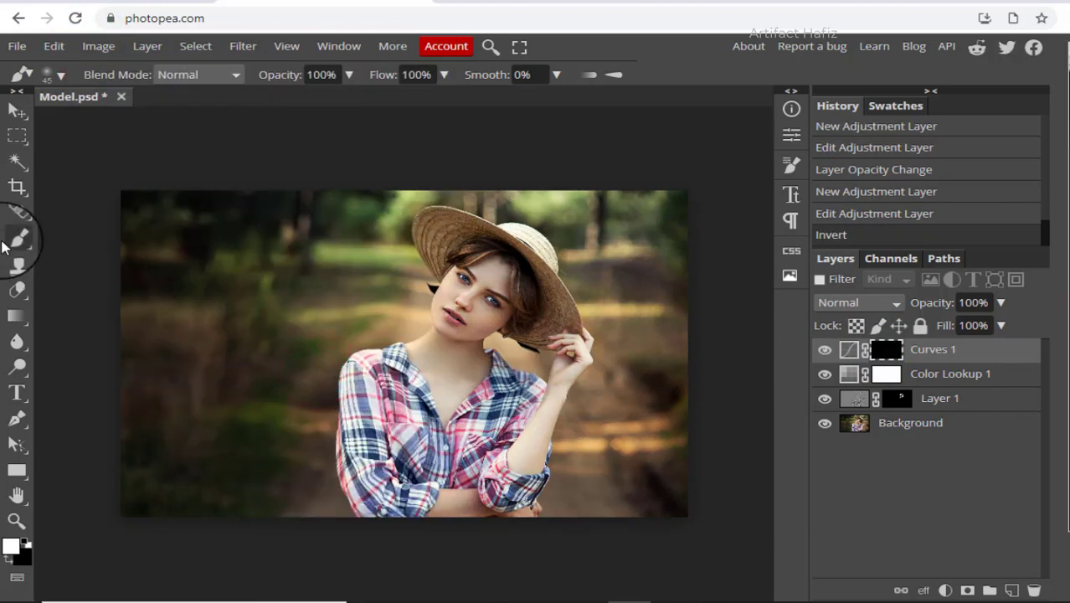
# Enlarge the brush to 250 and paint white over the forehead, nose and cheeks on the Curves 1 mask to brighten the face.
pyautogui.moveTo(311, 427)
pyautogui.mouseDown()
pyautogui.moveTo(337, 403)
pyautogui.moveTo(335, 370)
pyautogui.mouseUp()
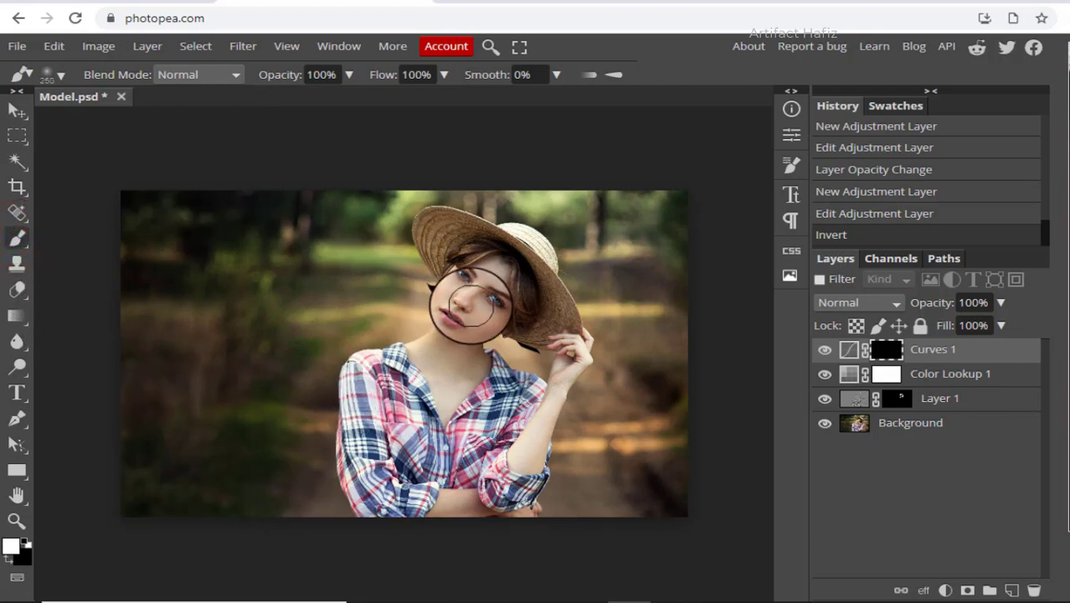
pyautogui.moveTo(465, 305); pyautogui.dragTo(490, 282)
pyautogui.scroll(3, 493, 280)
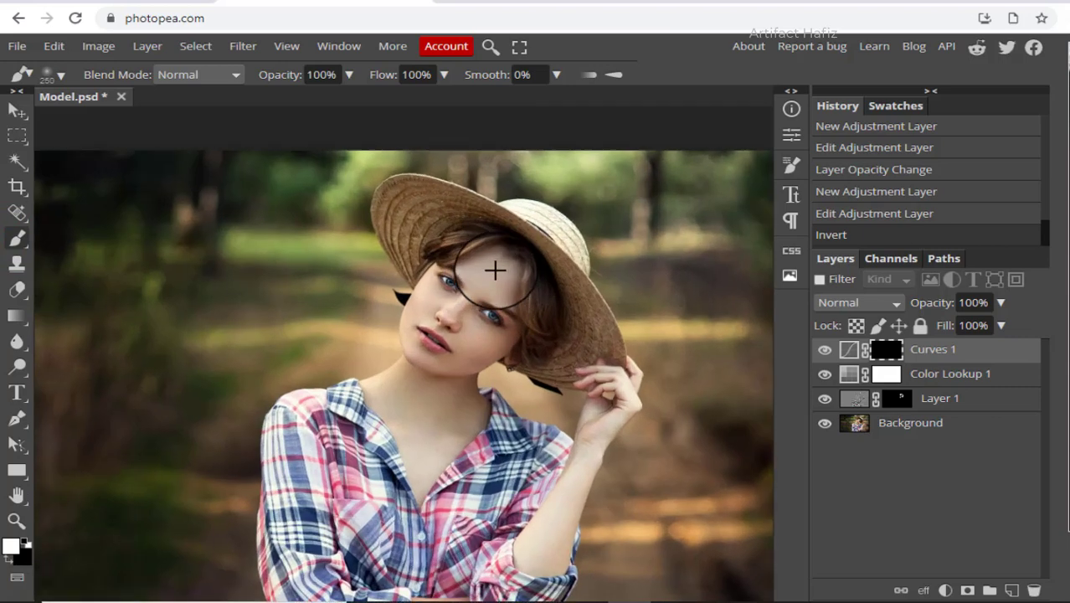
pyautogui.click(476, 285)
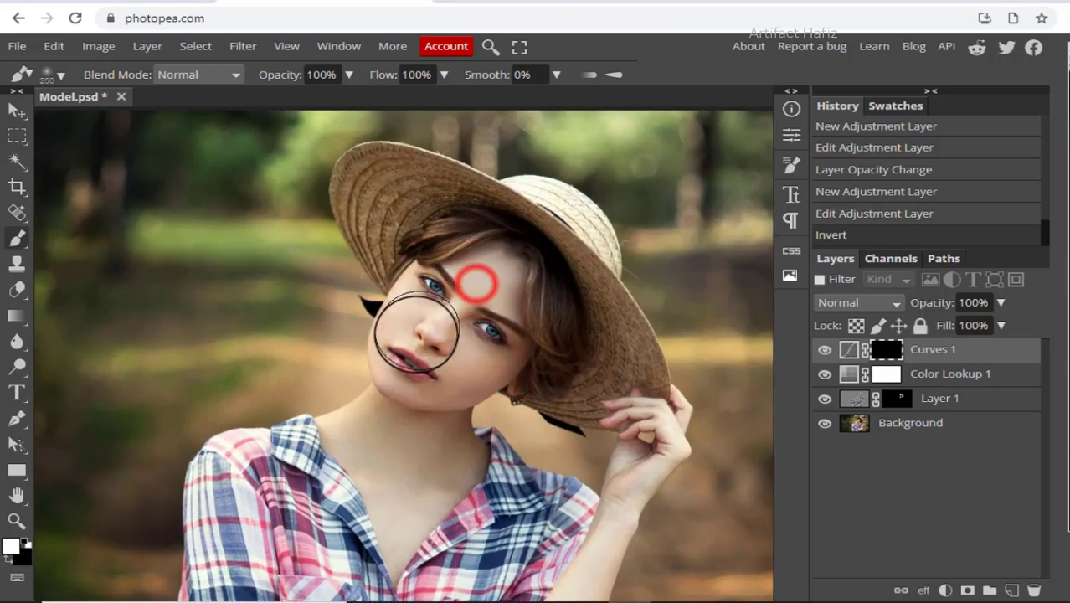
pyautogui.click(478, 258)
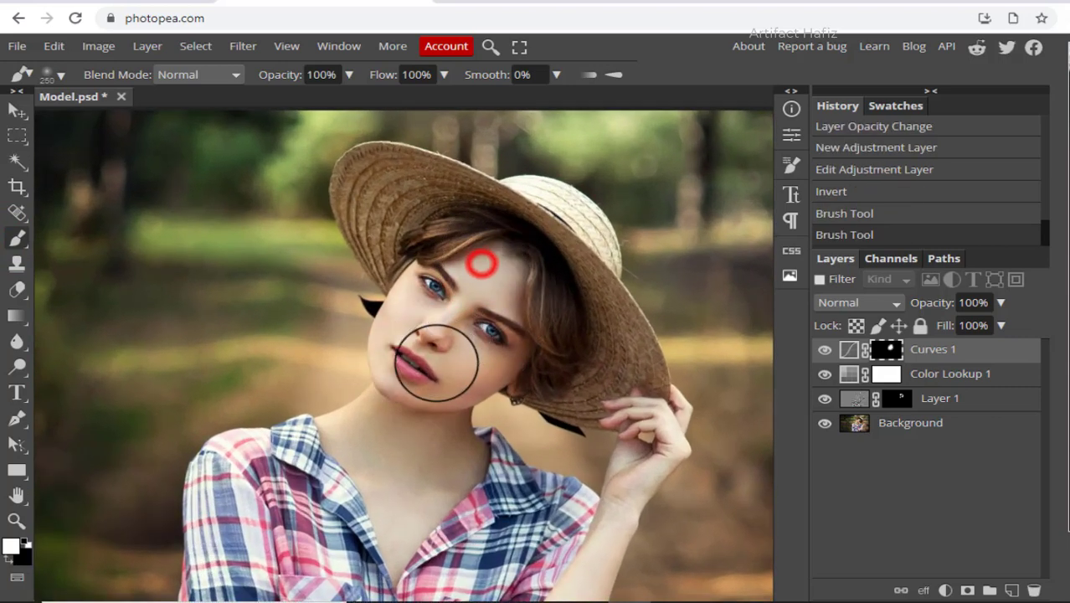
pyautogui.moveTo(439, 352); pyautogui.dragTo(454, 316)
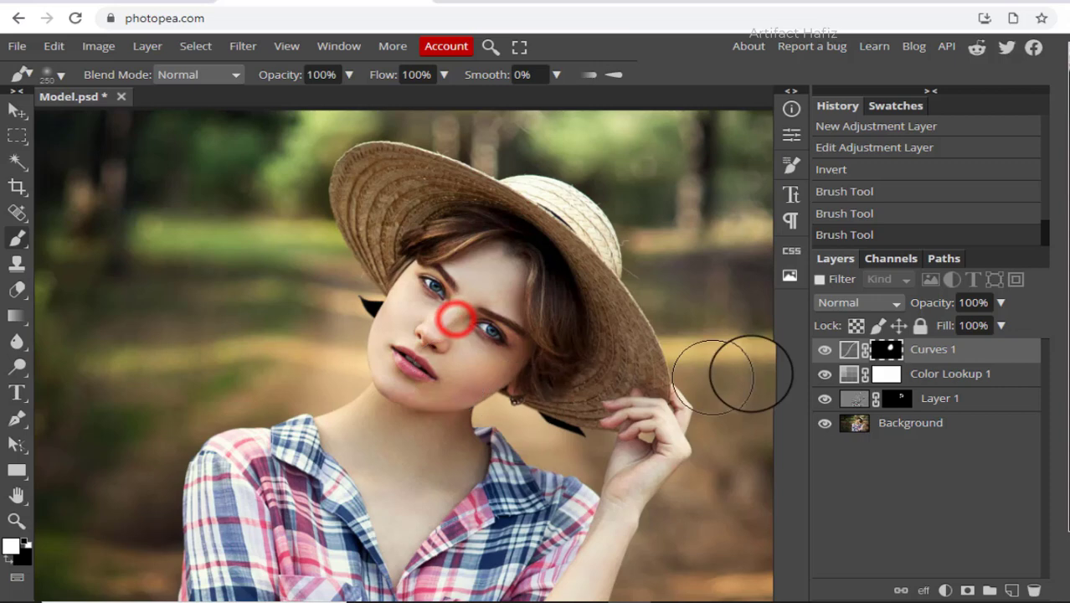
# Compare the face with and without the Curves 1 layer, and bring the whole photo into view.
pyautogui.click(825, 351)
pyautogui.click(825, 351)
pyautogui.click(825, 351)
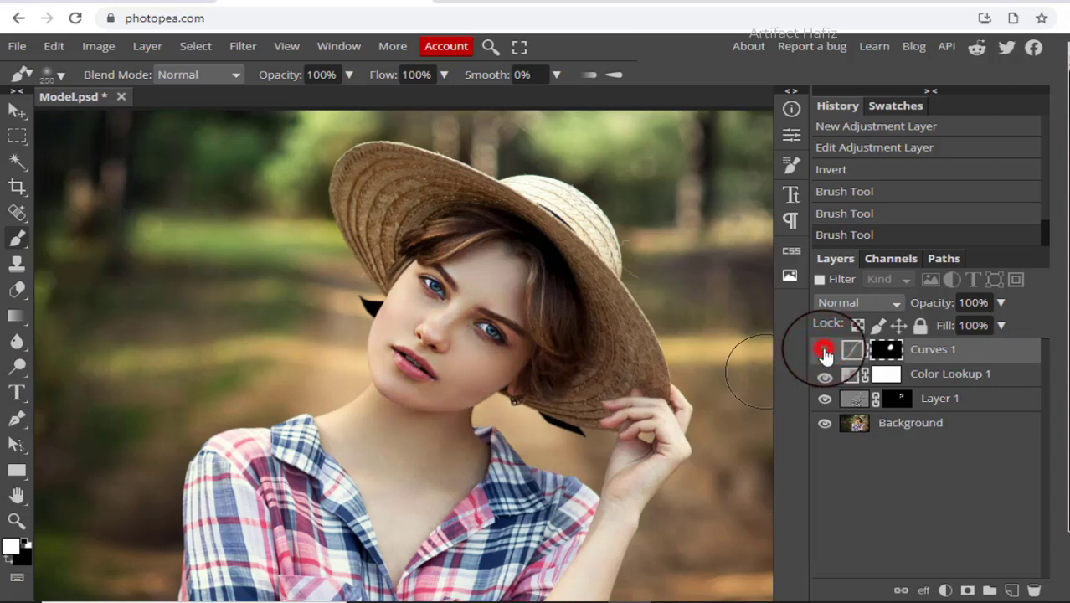
pyautogui.click(825, 351)
pyautogui.scroll(-3, 473, 366)
pyautogui.scroll(2, 473, 366)
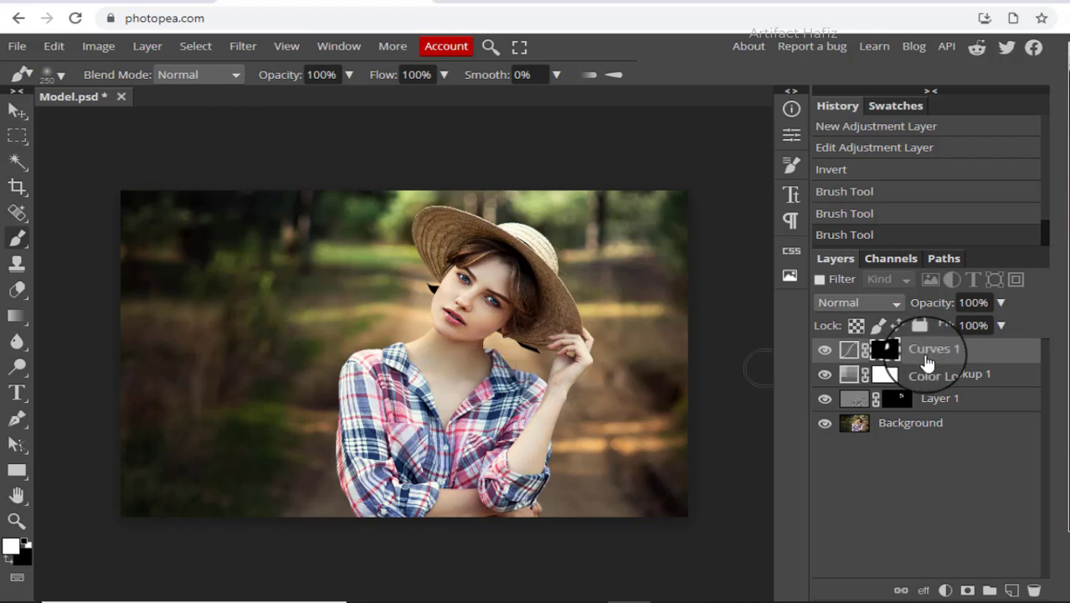
# Add a Selective Color adjustment layer and set its reds to Cyan -12%, Magenta 13%, Yellow 22% and Black 16%.
pyautogui.click(947, 590)
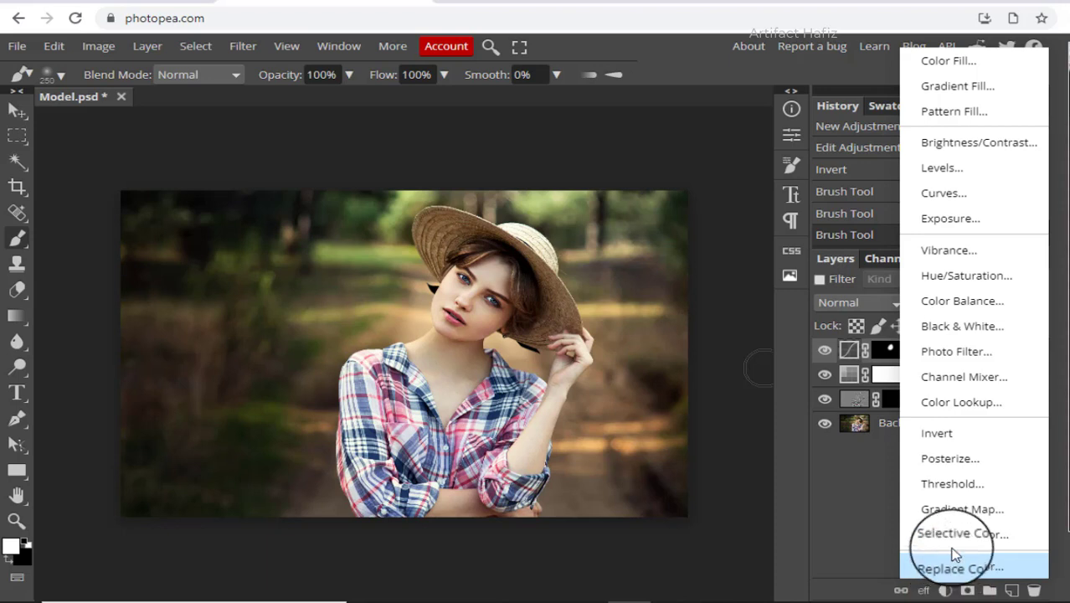
pyautogui.click(952, 546)
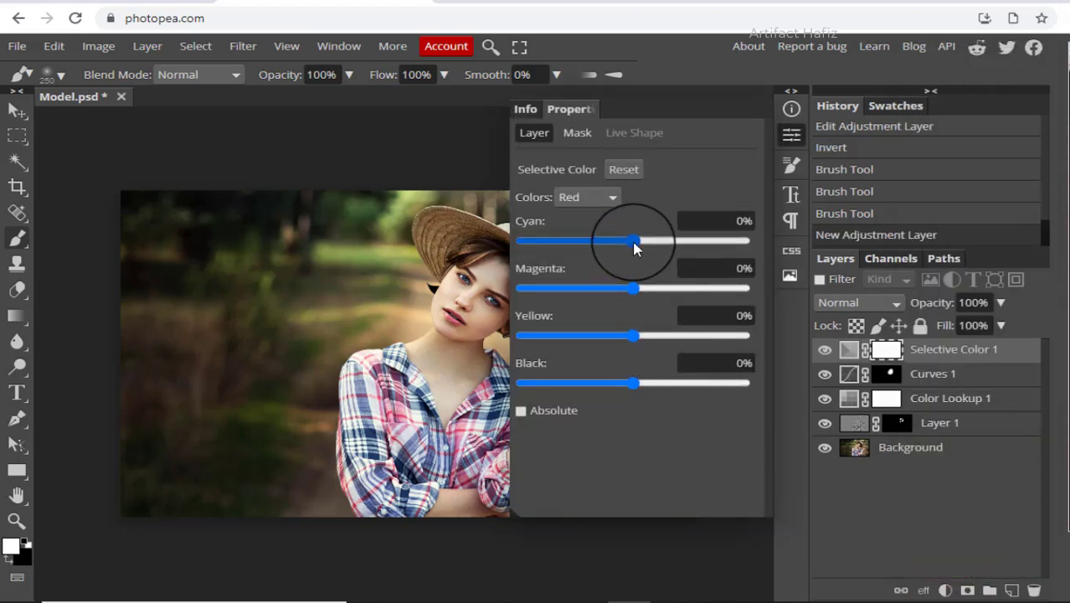
pyautogui.click(593, 198)
pyautogui.click(593, 199)
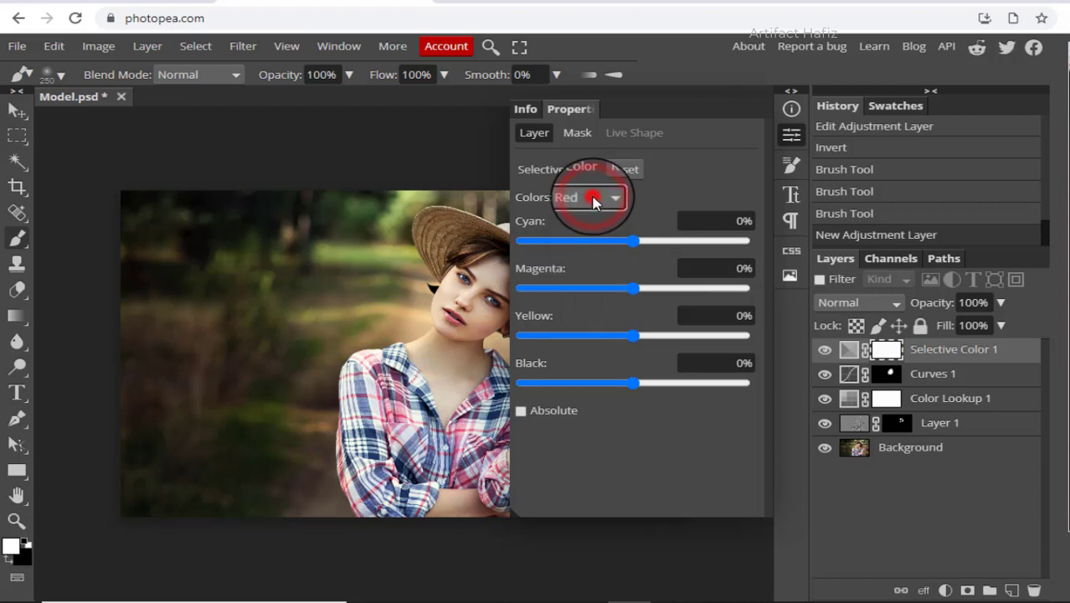
pyautogui.moveTo(633, 242); pyautogui.dragTo(649, 288)
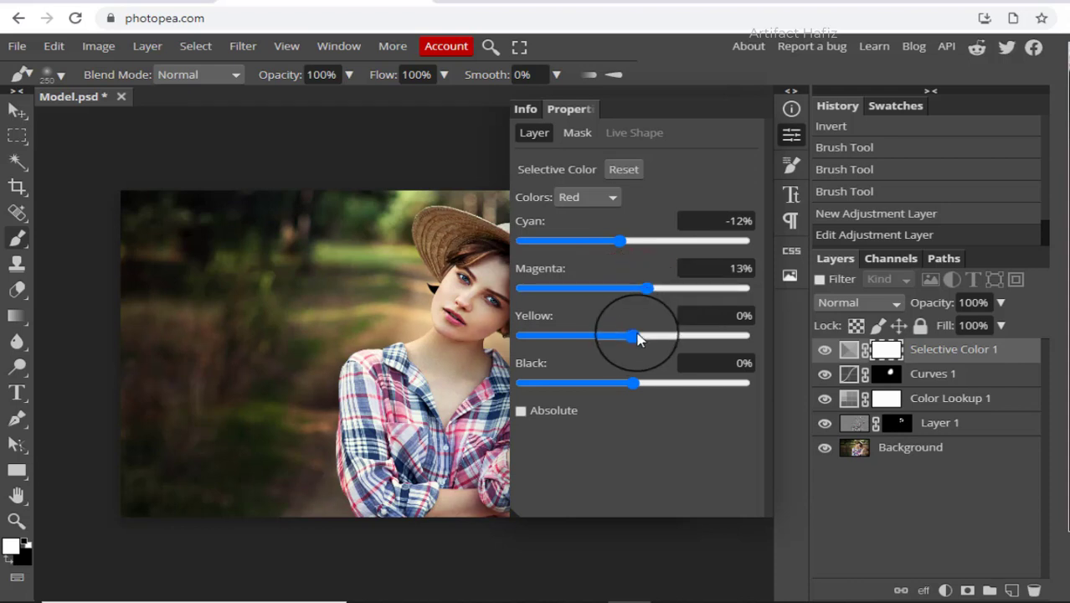
pyautogui.moveTo(635, 345); pyautogui.dragTo(659, 337)
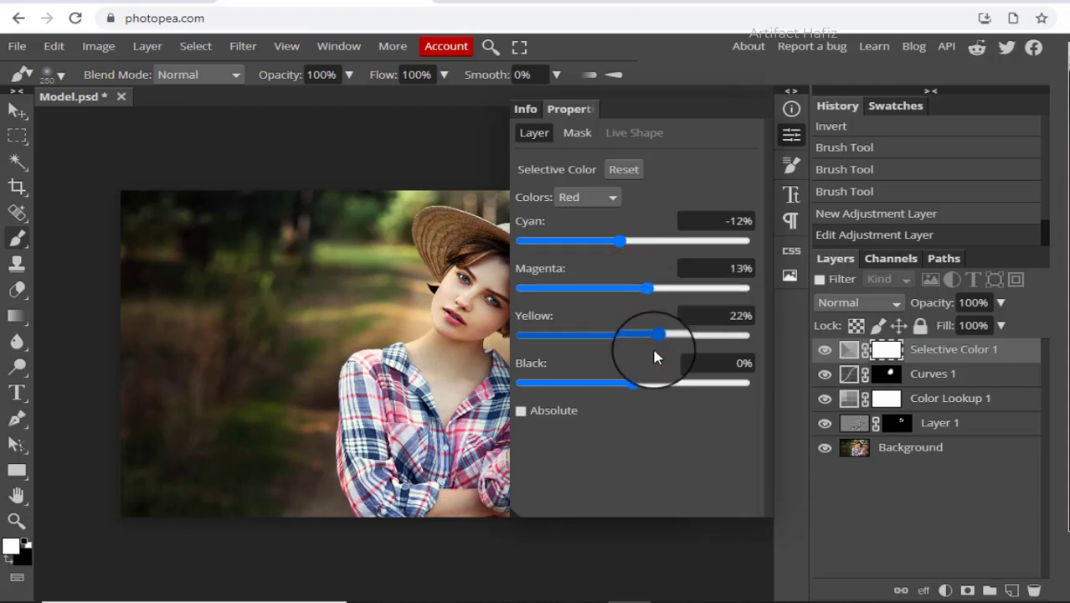
pyautogui.moveTo(635, 387); pyautogui.dragTo(653, 383)
# Set the Selective Color layer's yellows to Cyan -35%, Magenta 10%, Yellow 33% and Black -8%.
pyautogui.click(588, 199)
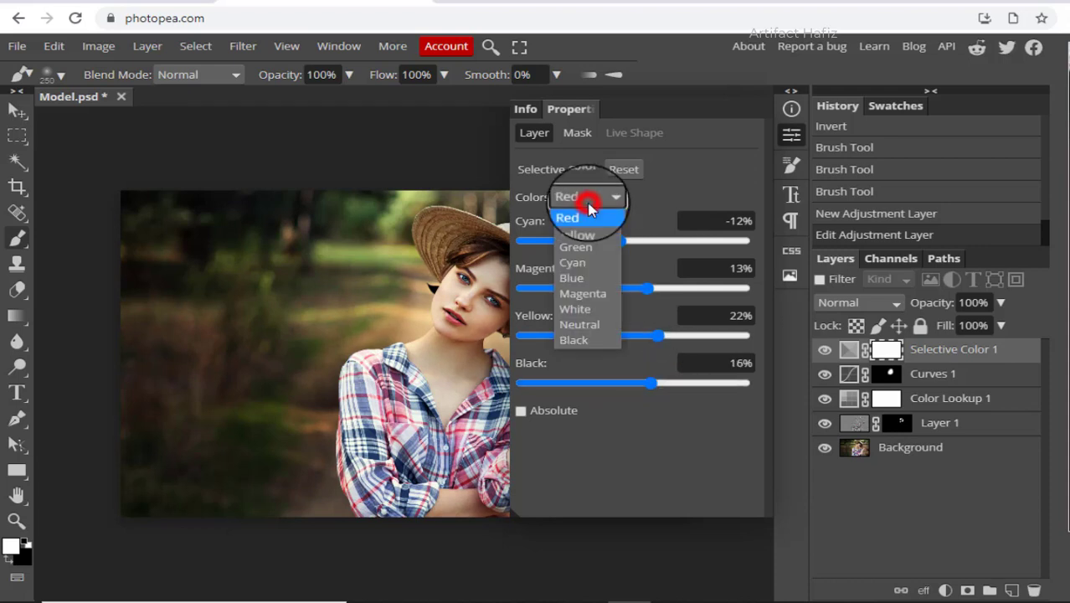
pyautogui.click(590, 234)
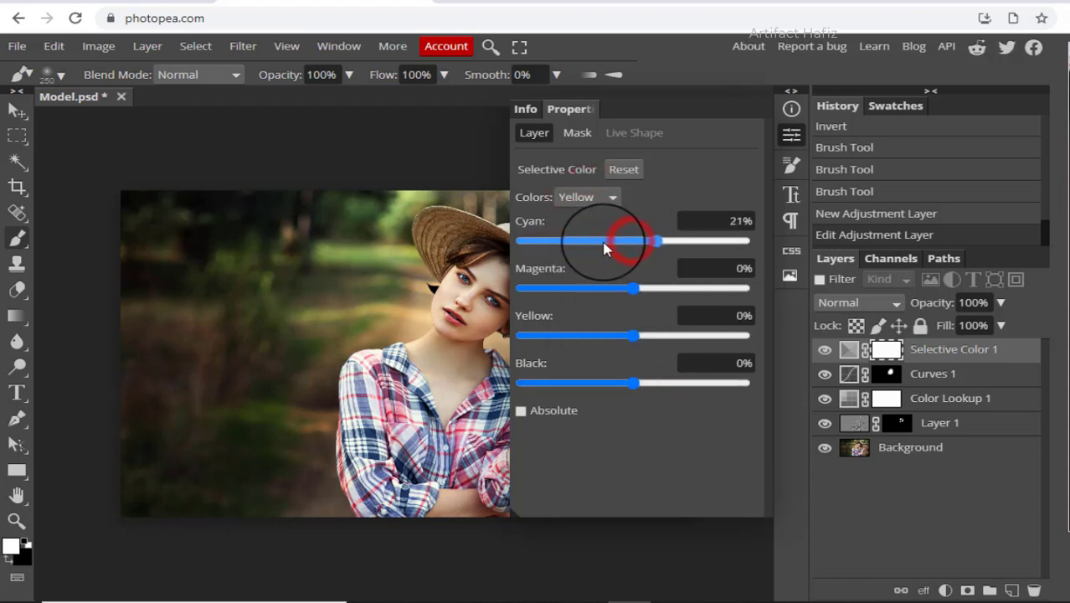
pyautogui.moveTo(606, 247)
pyautogui.mouseDown()
pyautogui.moveTo(716, 255)
pyautogui.moveTo(597, 246)
pyautogui.mouseUp()
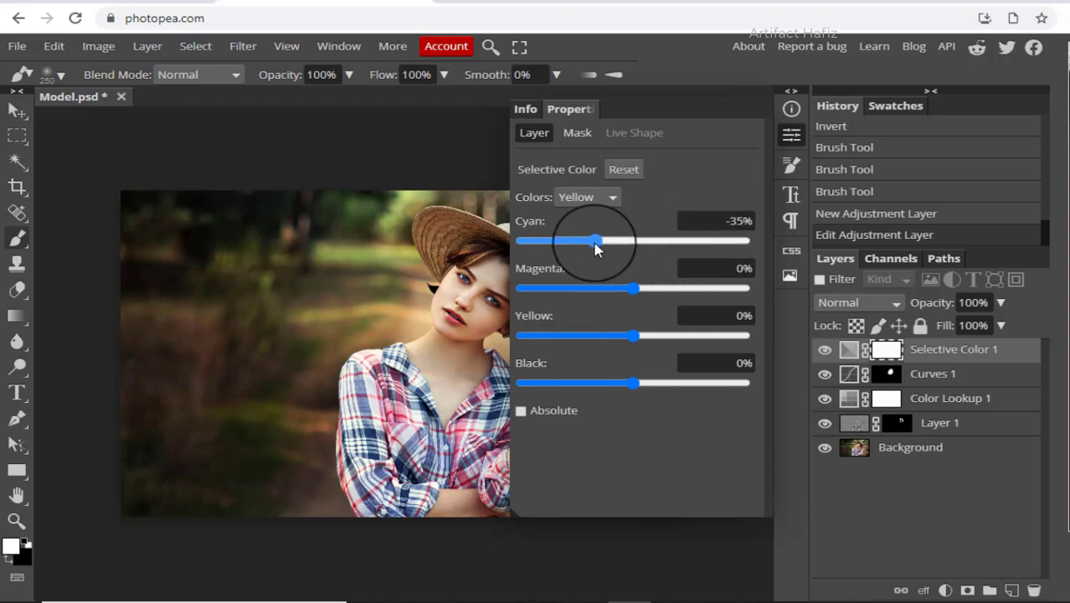
pyautogui.moveTo(642, 290)
pyautogui.mouseDown()
pyautogui.moveTo(626, 292)
pyautogui.moveTo(680, 290)
pyautogui.moveTo(645, 291)
pyautogui.mouseUp()
pyautogui.moveTo(633, 335)
pyautogui.mouseDown()
pyautogui.moveTo(675, 333)
pyautogui.moveTo(617, 335)
pyautogui.moveTo(649, 335)
pyautogui.mouseUp()
pyautogui.moveTo(635, 386)
pyautogui.mouseDown()
pyautogui.moveTo(685, 384)
pyautogui.moveTo(599, 384)
pyautogui.moveTo(626, 385)
pyautogui.mouseUp()
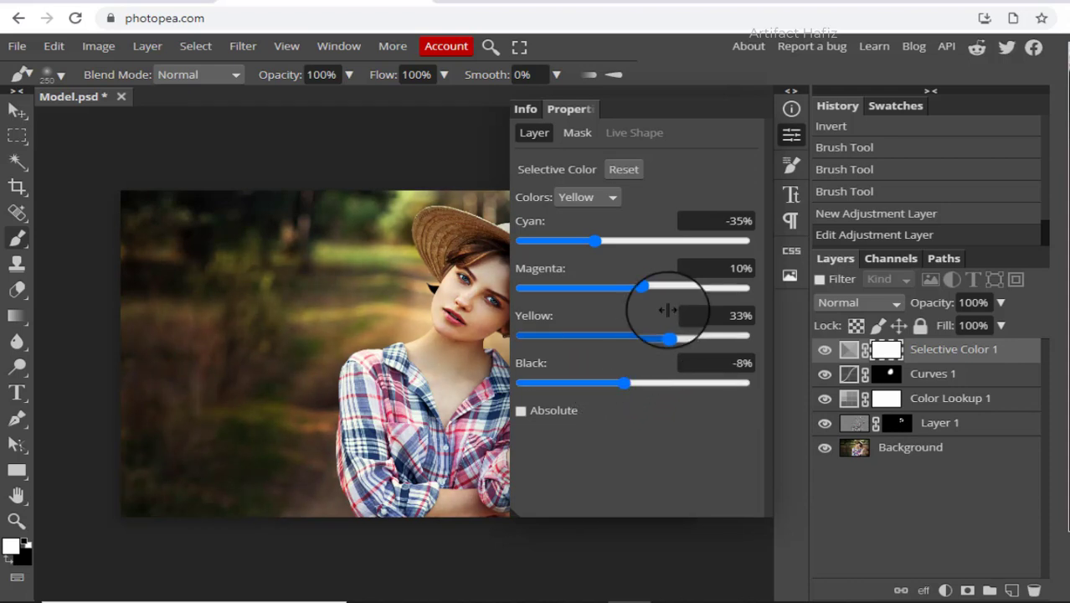
pyautogui.click(792, 136)
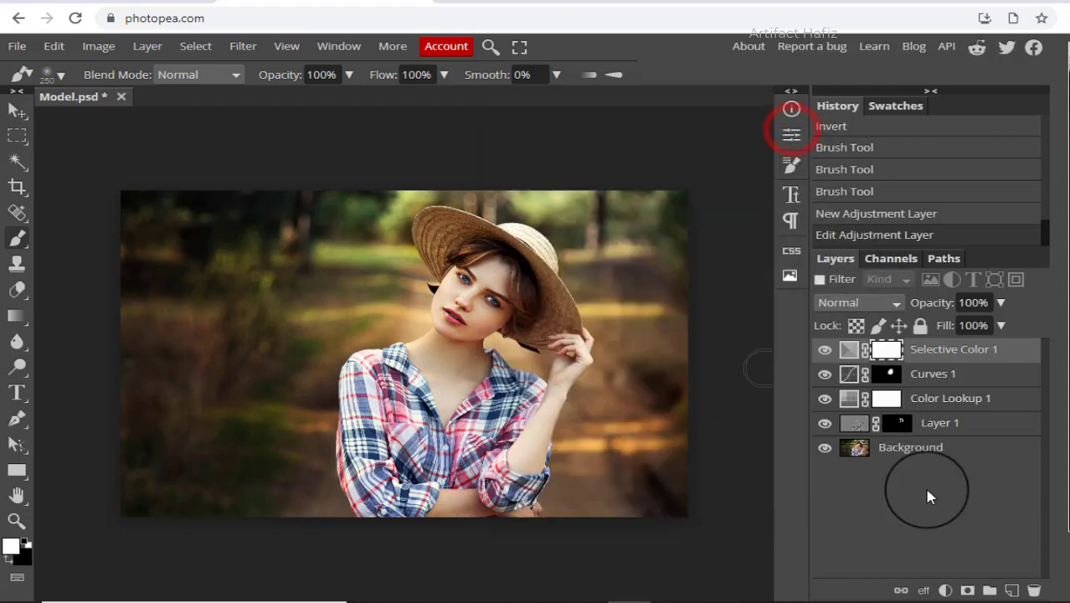
# Add a Brightness/Contrast adjustment layer and set its brightness to -39.
pyautogui.click(946, 589)
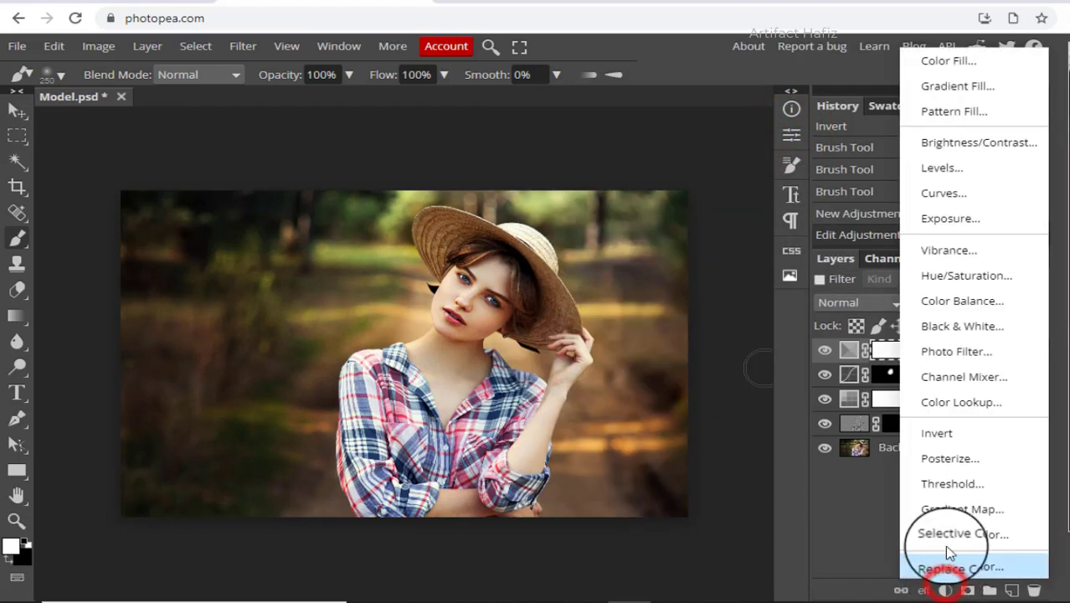
pyautogui.click(943, 142)
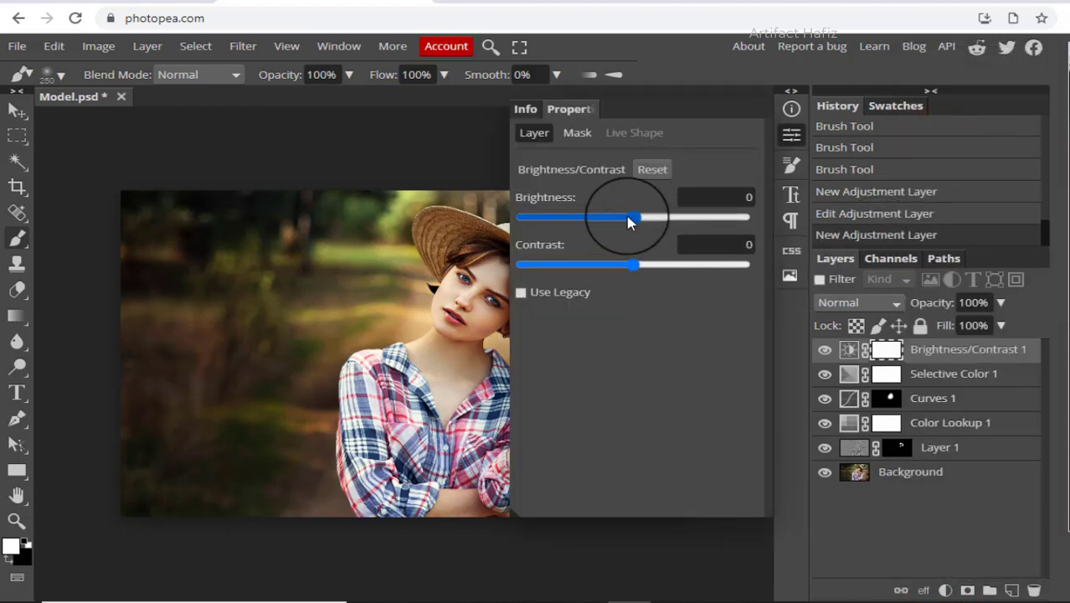
pyautogui.moveTo(633, 216); pyautogui.dragTo(602, 231)
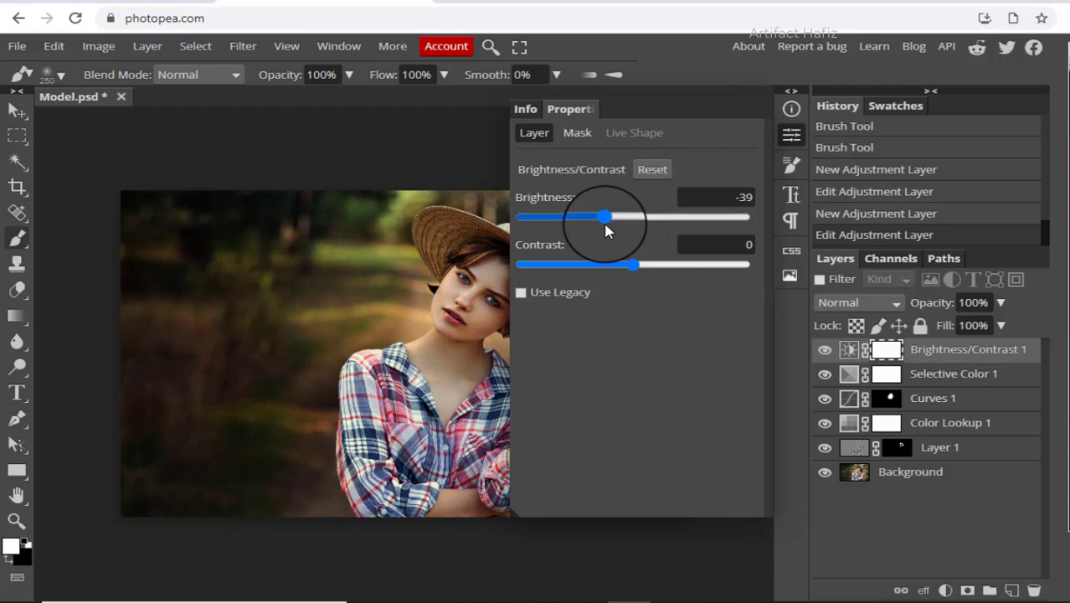
pyautogui.click(792, 134)
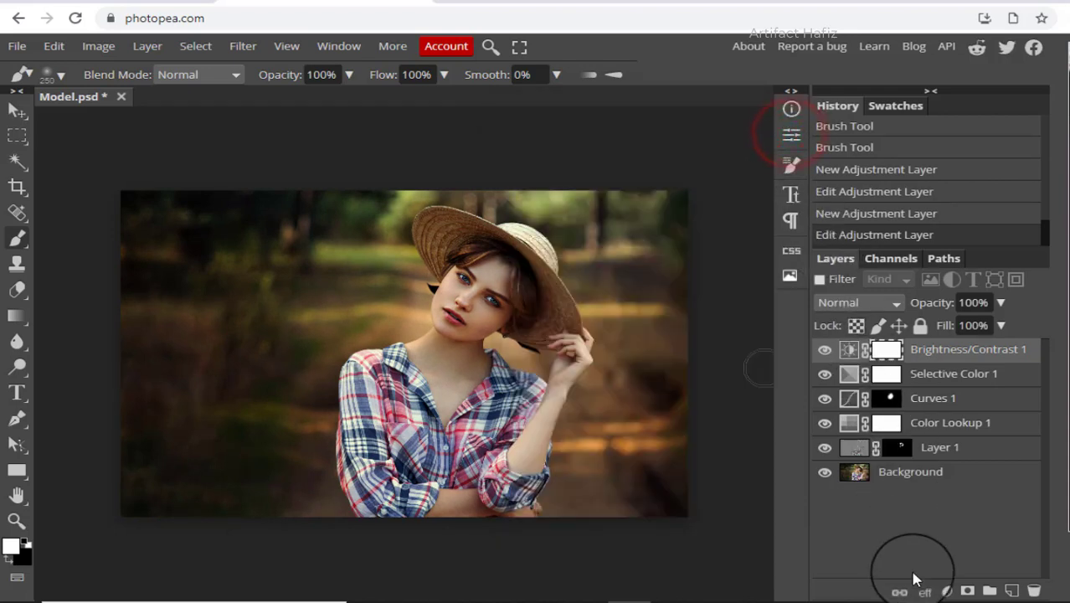
# Add a second Curves adjustment layer, raise the highlights and black point slightly, and set a shadow point at input 55, output 70.
pyautogui.click(946, 591)
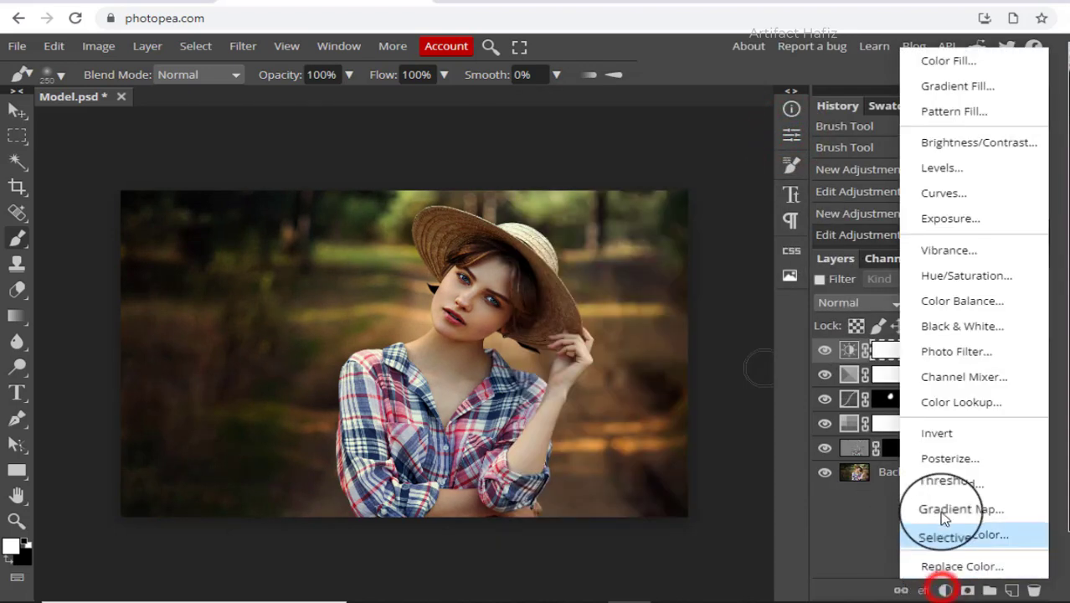
pyautogui.click(938, 192)
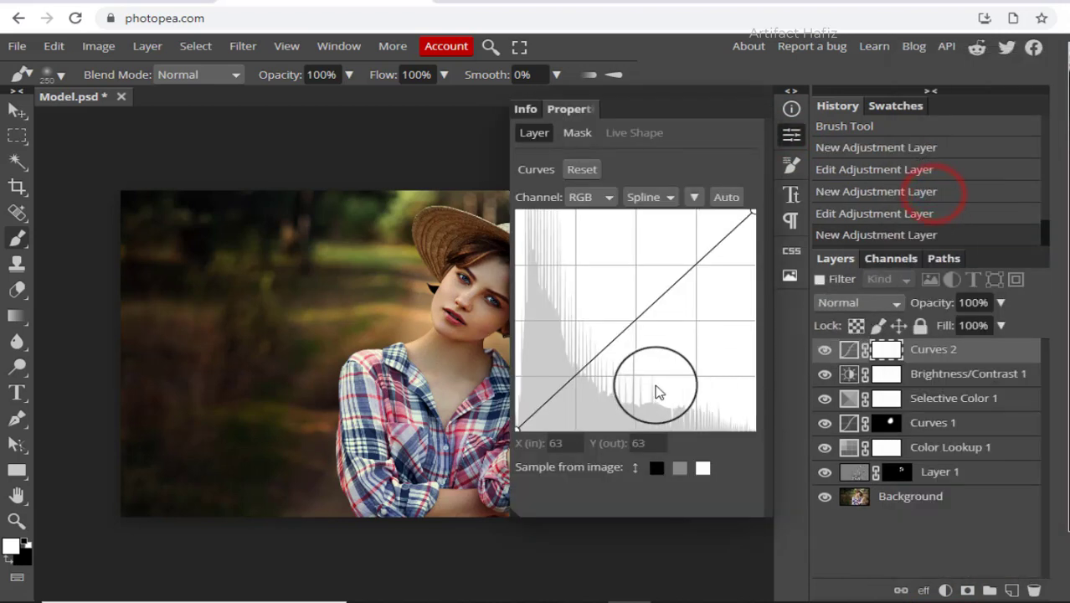
pyautogui.click(573, 376)
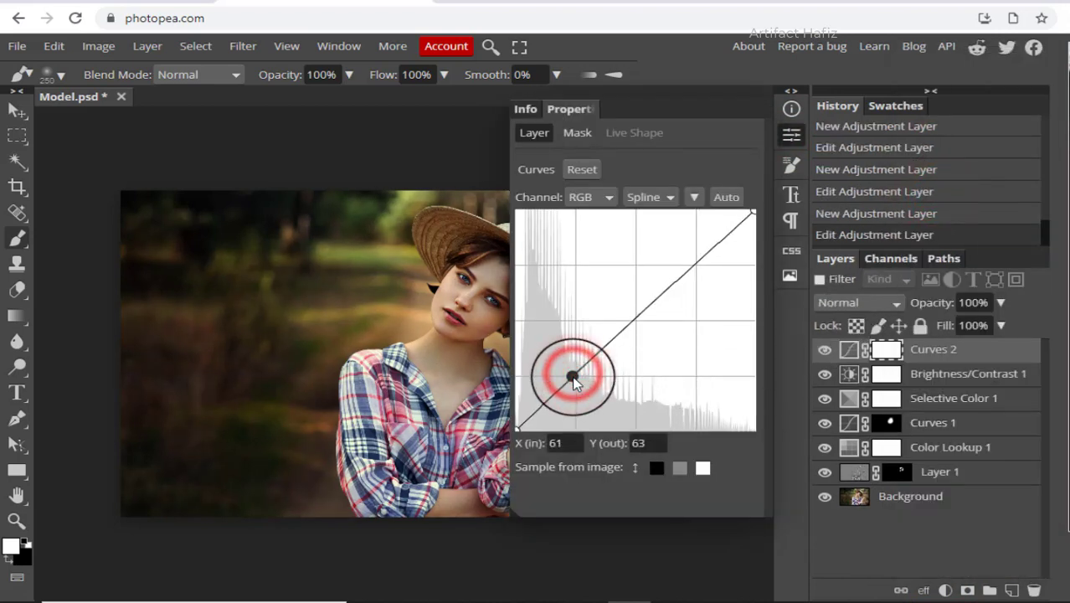
pyautogui.click(696, 257)
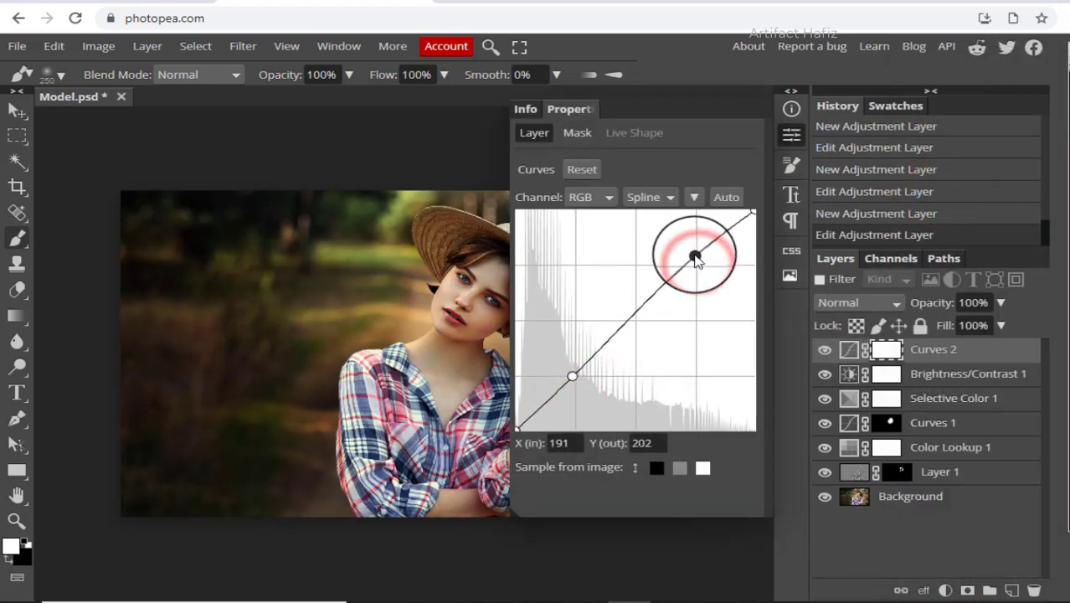
pyautogui.moveTo(696, 257); pyautogui.dragTo(692, 258)
pyautogui.moveTo(516, 428); pyautogui.dragTo(515, 427)
pyautogui.moveTo(572, 376); pyautogui.dragTo(567, 371)
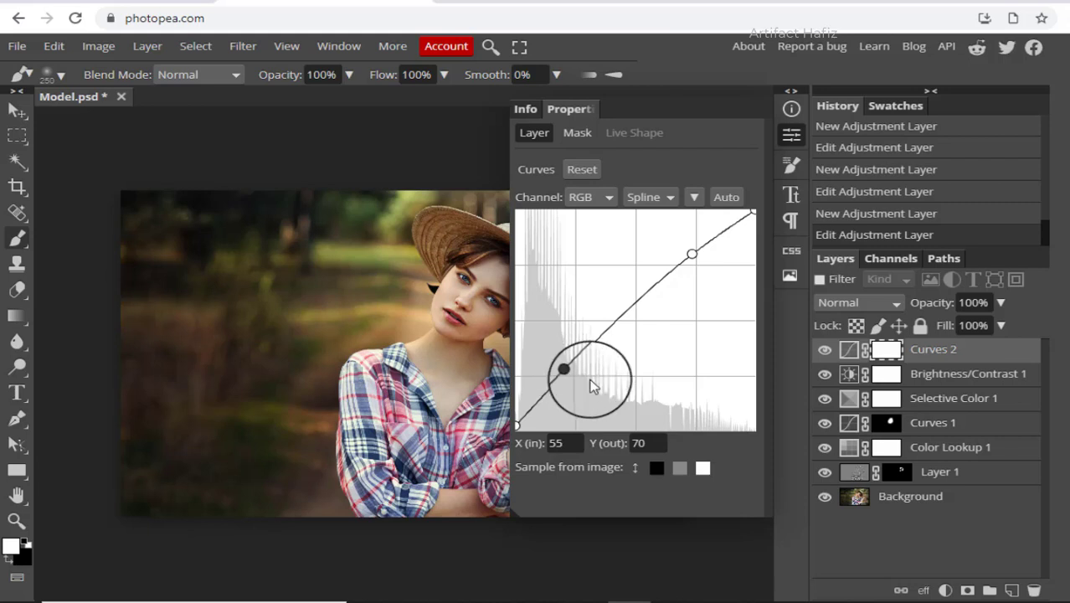
# Raise the black point of the Curves 2 layer's Blue channel to output 10 to tint the shadows.
pyautogui.click(604, 198)
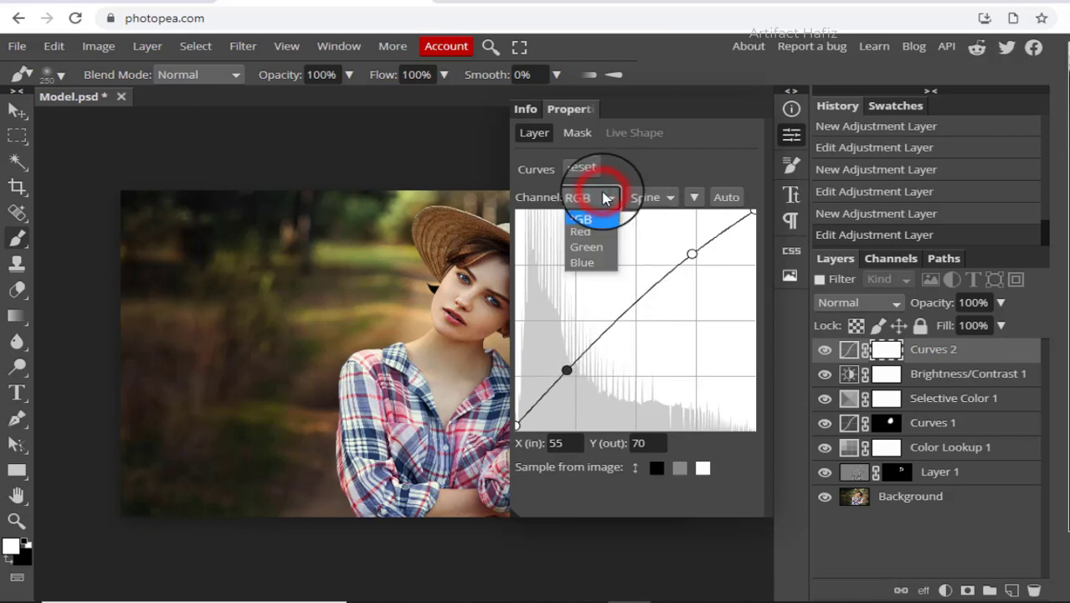
pyautogui.click(585, 261)
pyautogui.moveTo(514, 430); pyautogui.dragTo(513, 428)
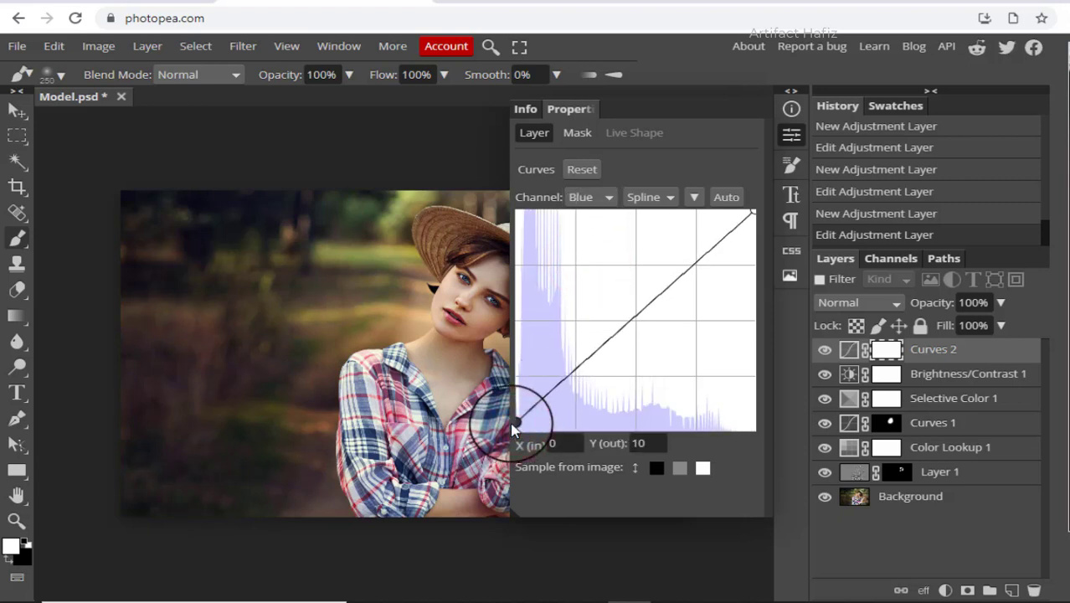
pyautogui.click(791, 134)
# Compare the photo with and without the Curves 2 layer, leaving the layer visible.
pyautogui.click(823, 350)
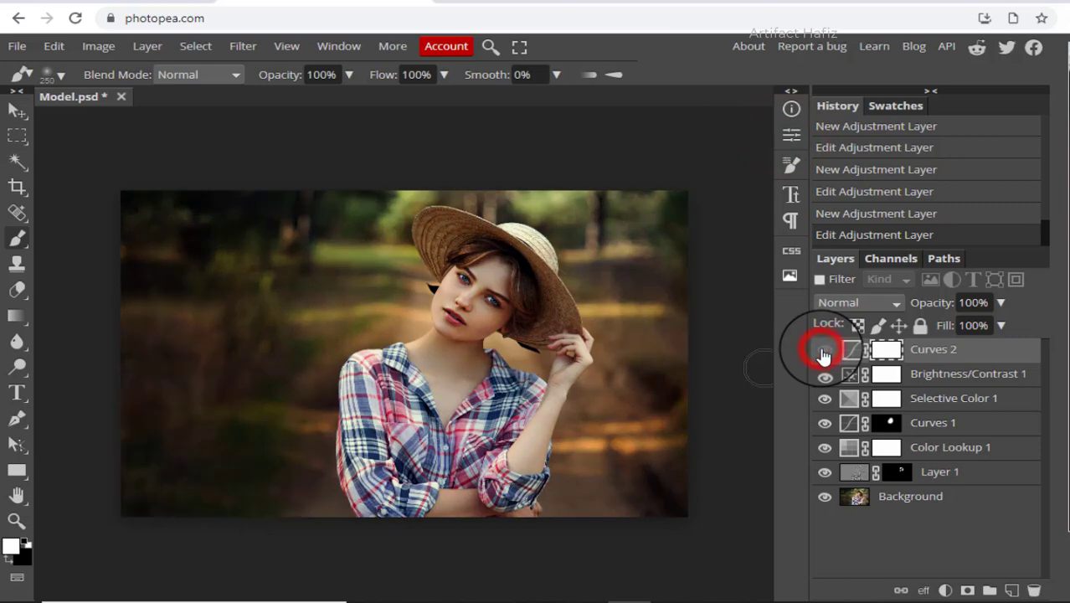
pyautogui.click(822, 350)
pyautogui.click(822, 352)
pyautogui.click(823, 352)
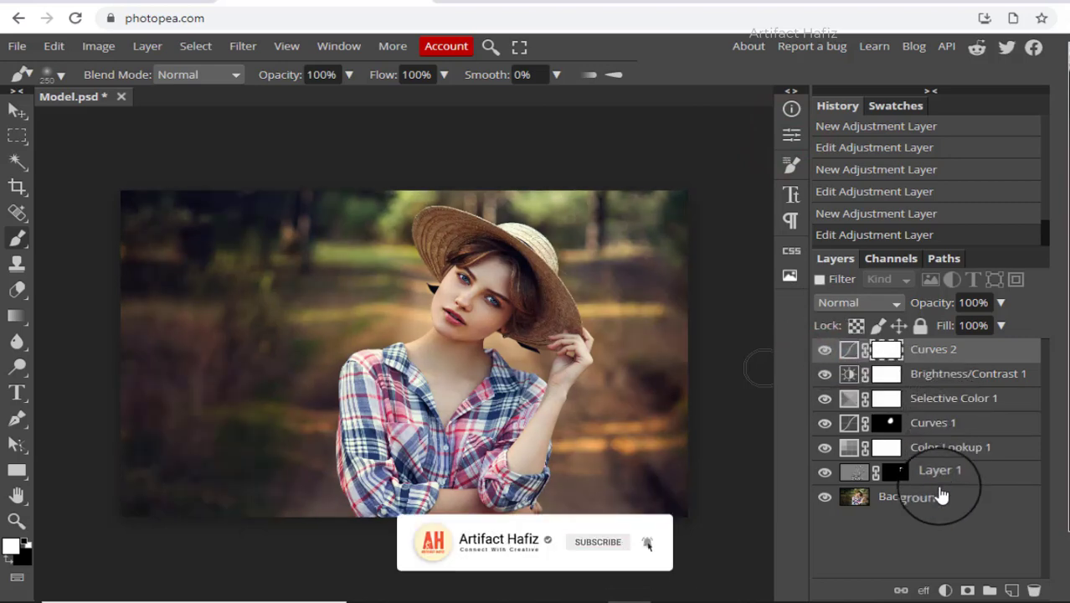
# Add a Color Balance adjustment layer and set its shadows to Red 5, Green -3 and Blue -3.
pyautogui.click(945, 590)
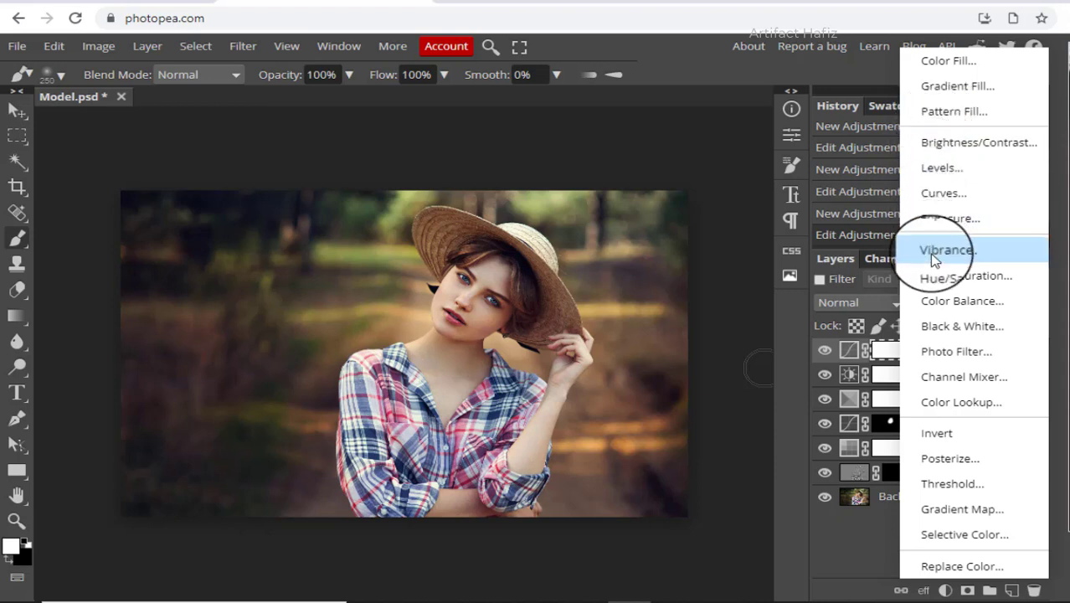
pyautogui.click(942, 303)
pyautogui.moveTo(631, 241); pyautogui.dragTo(627, 304)
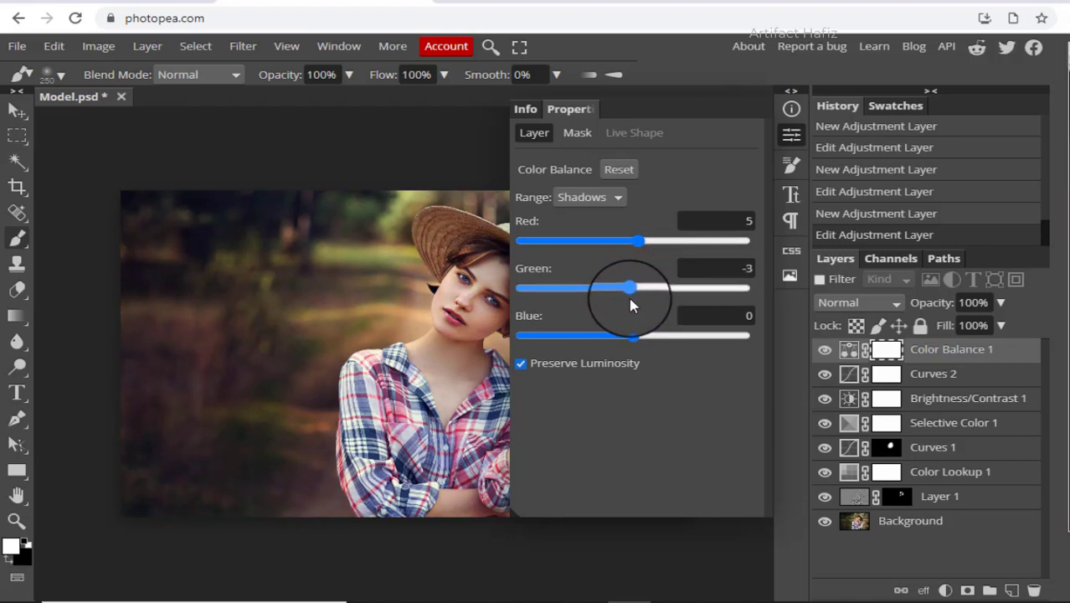
pyautogui.moveTo(634, 335)
pyautogui.mouseDown()
pyautogui.moveTo(648, 335)
pyautogui.moveTo(596, 337)
pyautogui.moveTo(634, 347)
pyautogui.mouseUp()
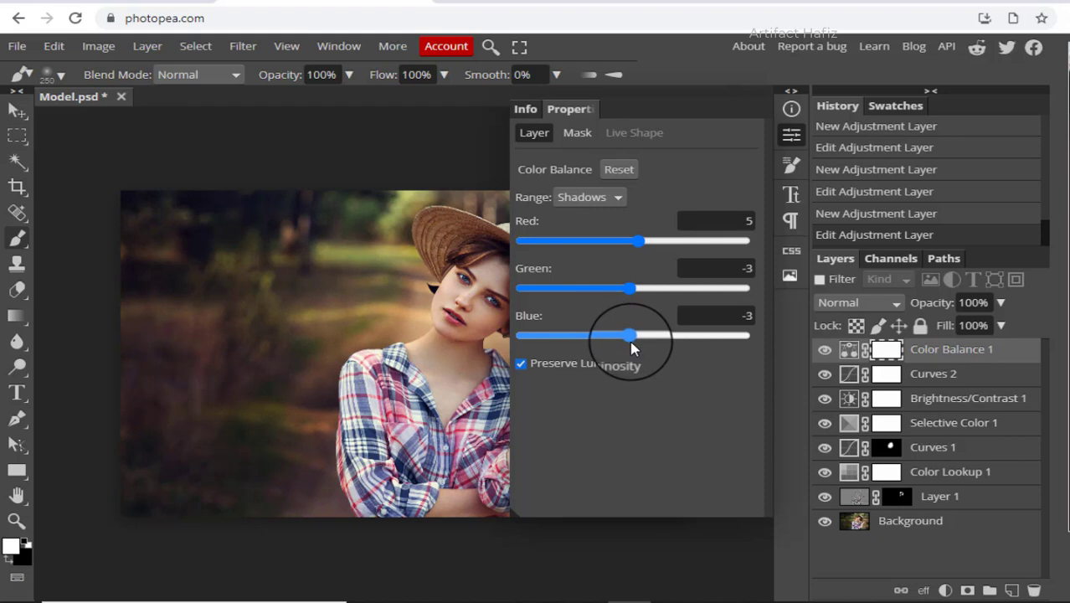
pyautogui.click(791, 134)
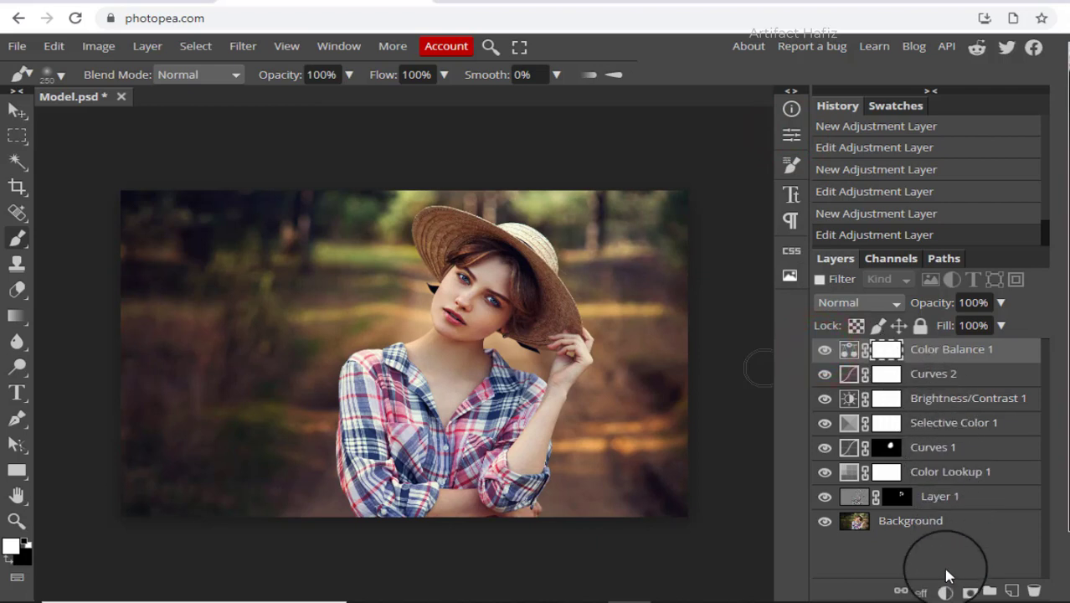
# Add a second Color Lookup adjustment layer above Color Balance 1 and load the McKinnon 75.CUBE LUT.
pyautogui.click(944, 591)
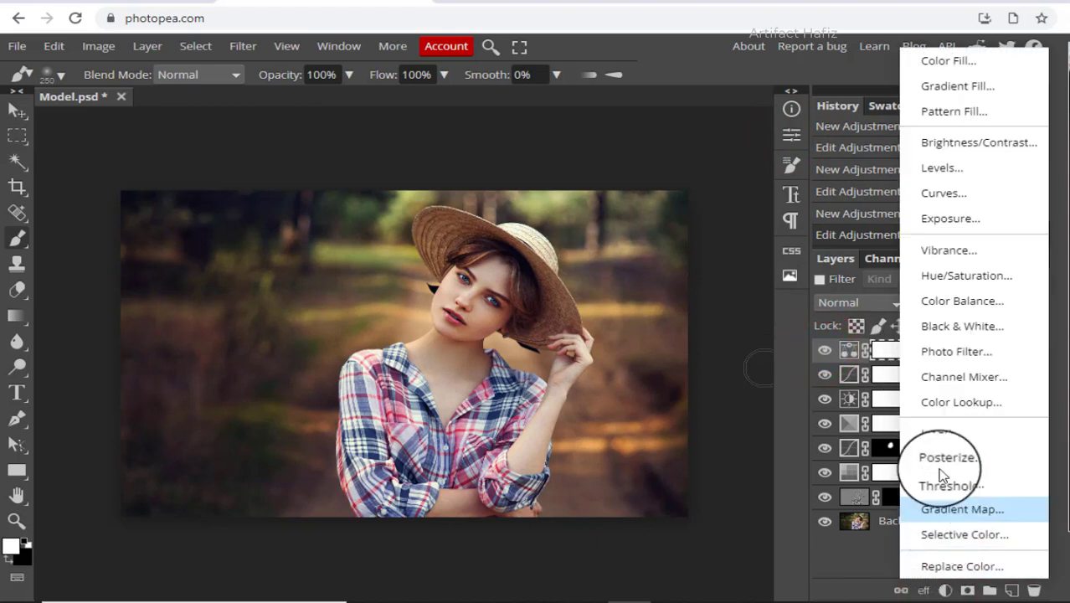
pyautogui.click(928, 406)
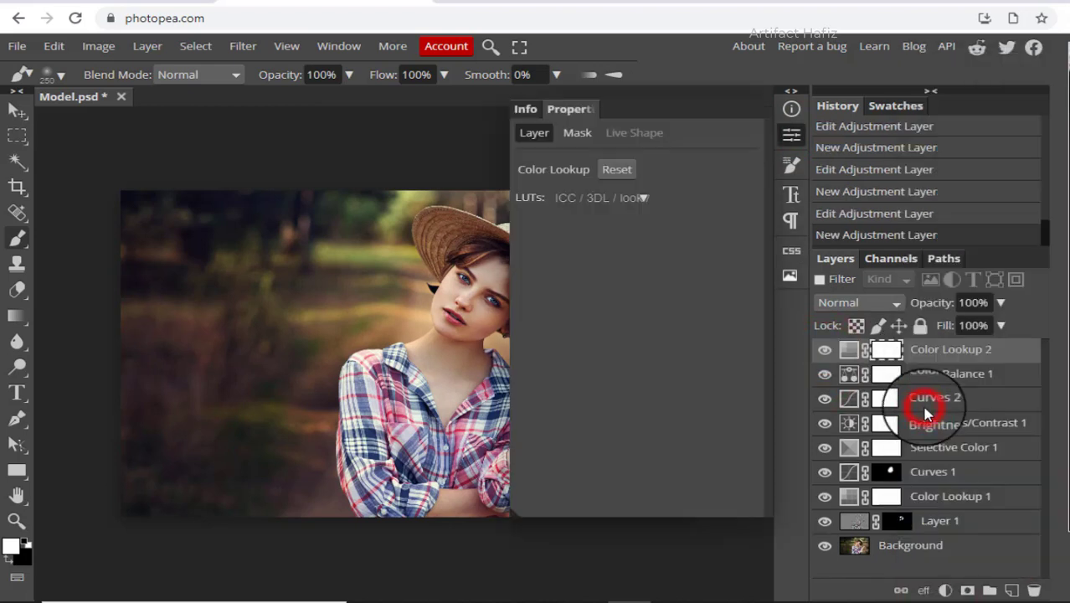
pyautogui.click(643, 198)
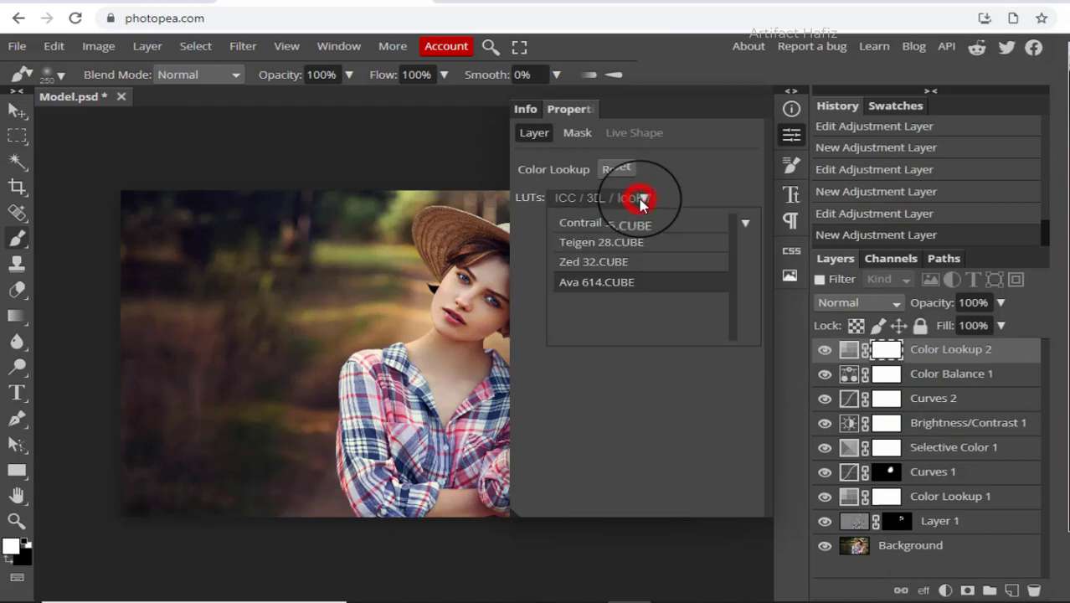
pyautogui.click(741, 220)
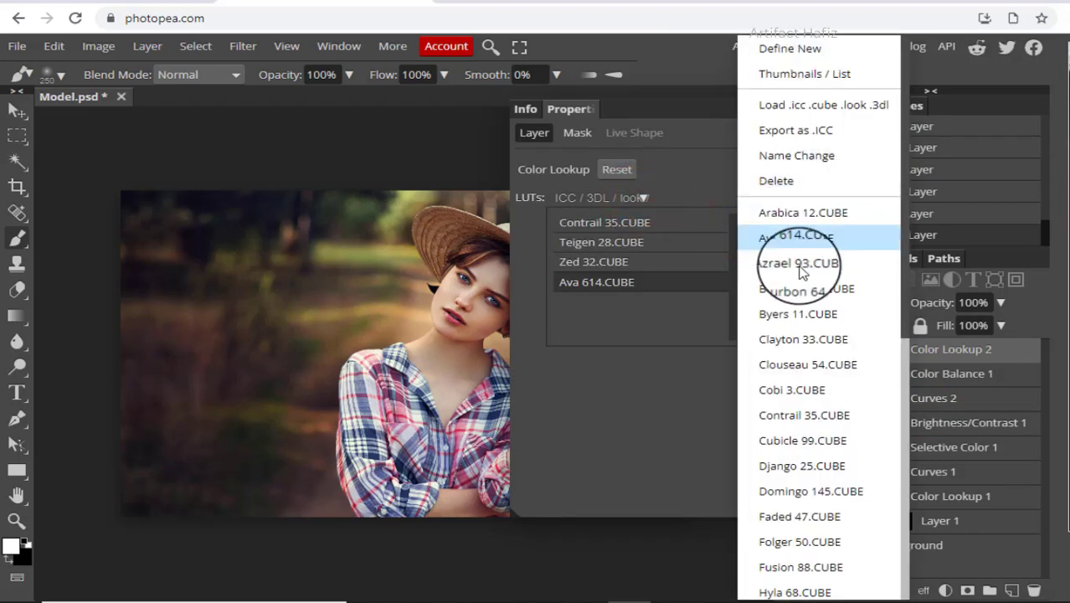
pyautogui.scroll(-4, 804, 335)
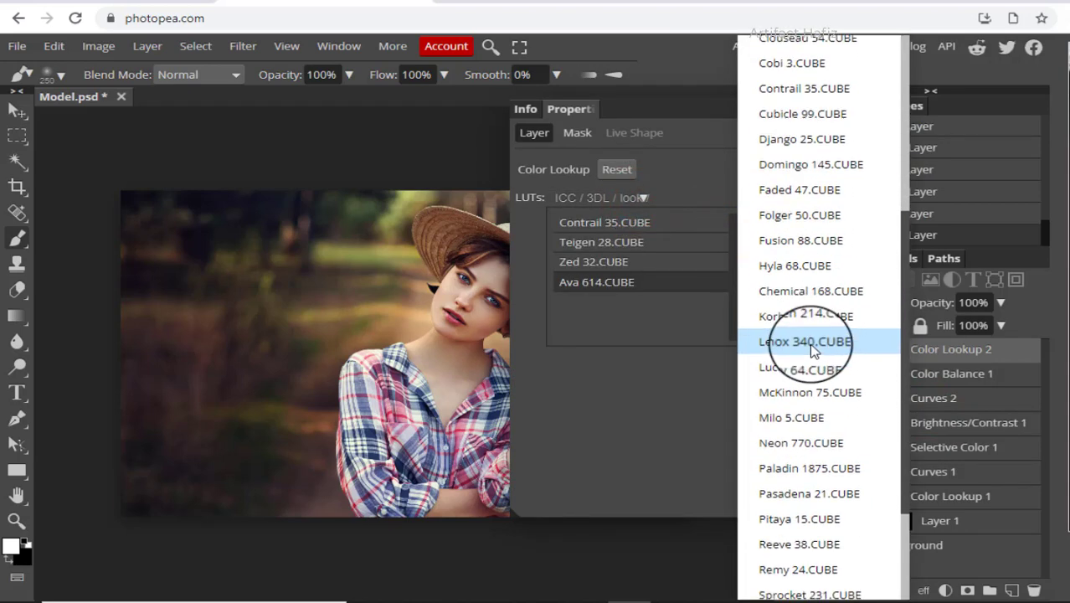
pyautogui.click(807, 393)
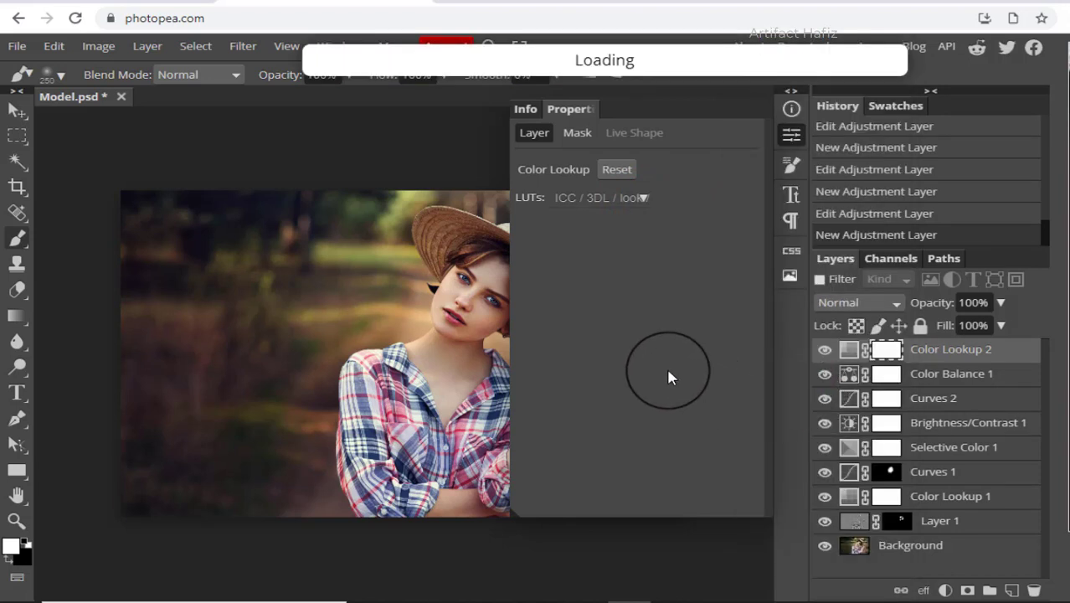
pyautogui.click(792, 134)
# Compare the photo with and without the Color Lookup 2 layer, then lower that layer's opacity to 15%.
pyautogui.click(826, 350)
pyautogui.click(825, 350)
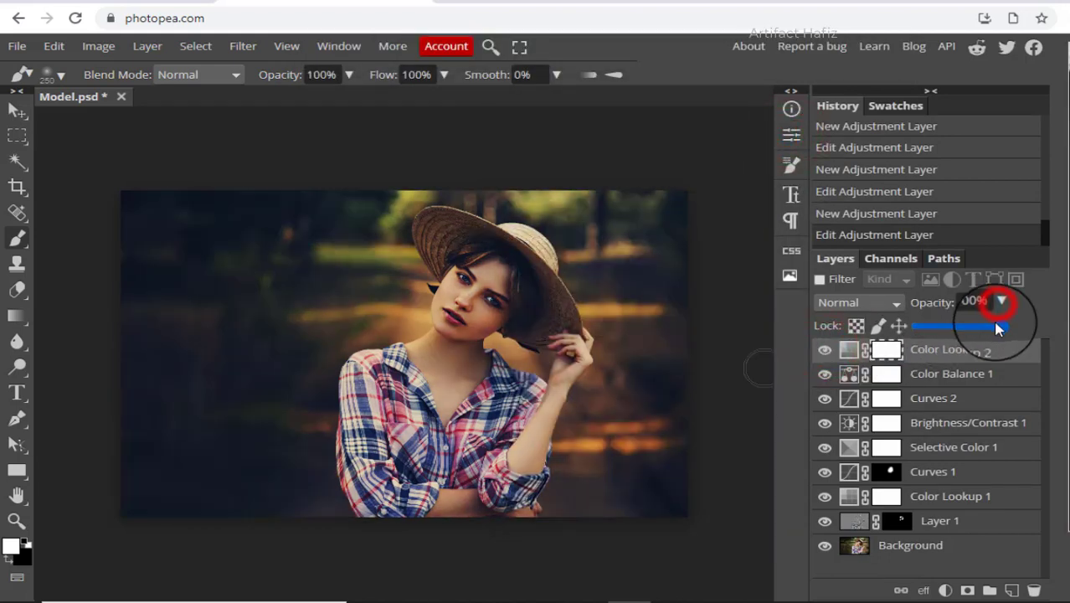
pyautogui.moveTo(996, 322); pyautogui.dragTo(929, 340)
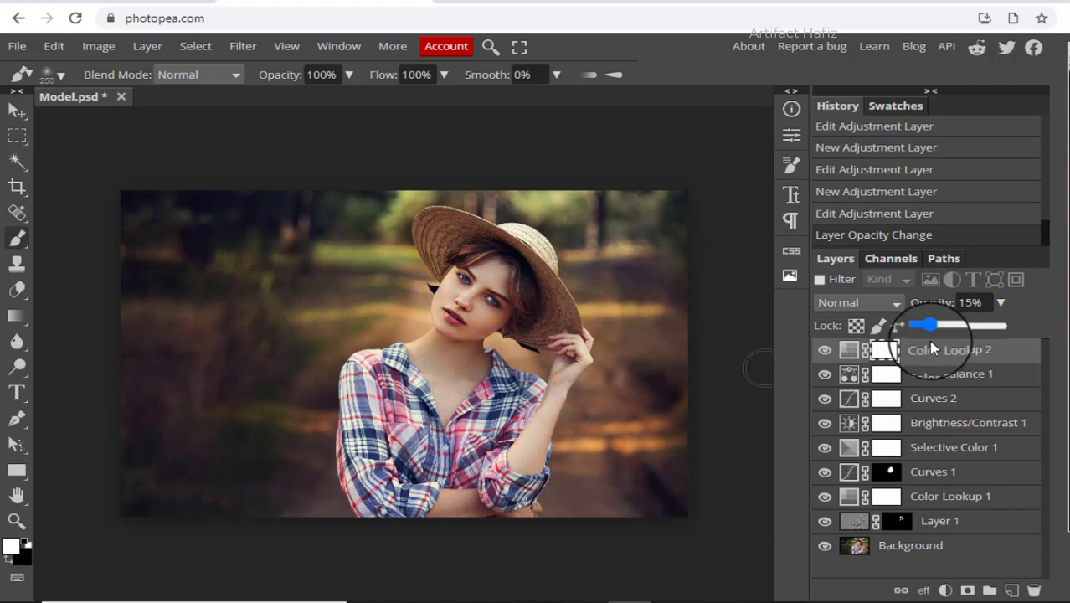
# Compare the graded portrait with the original by repeatedly hiding and showing all layers above the Background.
pyautogui.keyDown('alt'); pyautogui.click(826, 547); pyautogui.keyUp('alt')
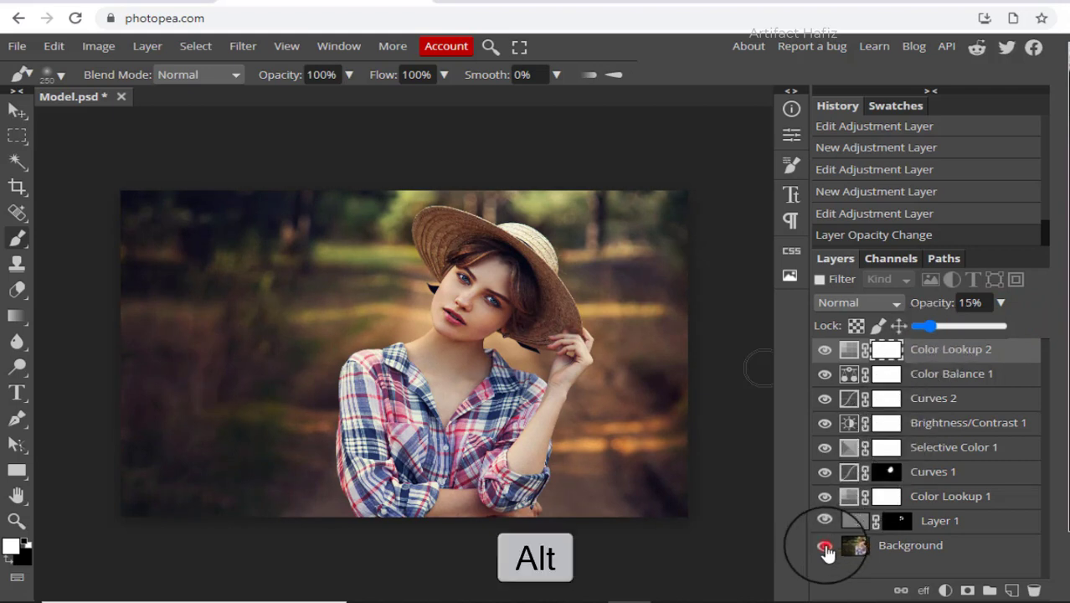
pyautogui.keyDown('alt'); pyautogui.click(826, 548); pyautogui.keyUp('alt')
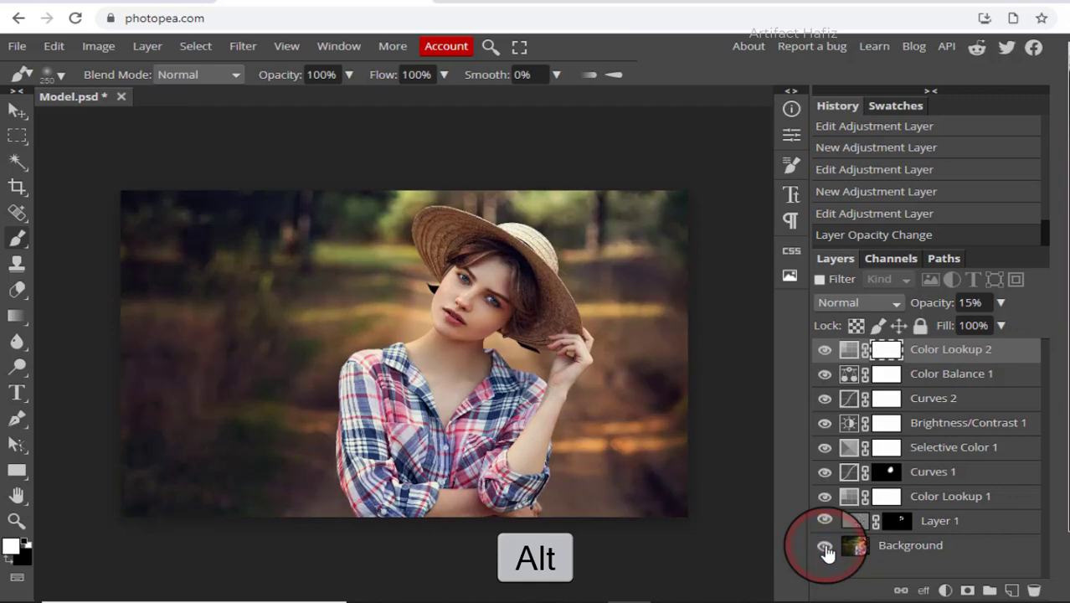
pyautogui.keyDown('alt'); pyautogui.click(825, 548); pyautogui.keyUp('alt')
pyautogui.keyDown('alt'); pyautogui.click(825, 548); pyautogui.keyUp('alt')
pyautogui.keyDown('alt'); pyautogui.click(825, 549); pyautogui.keyUp('alt')
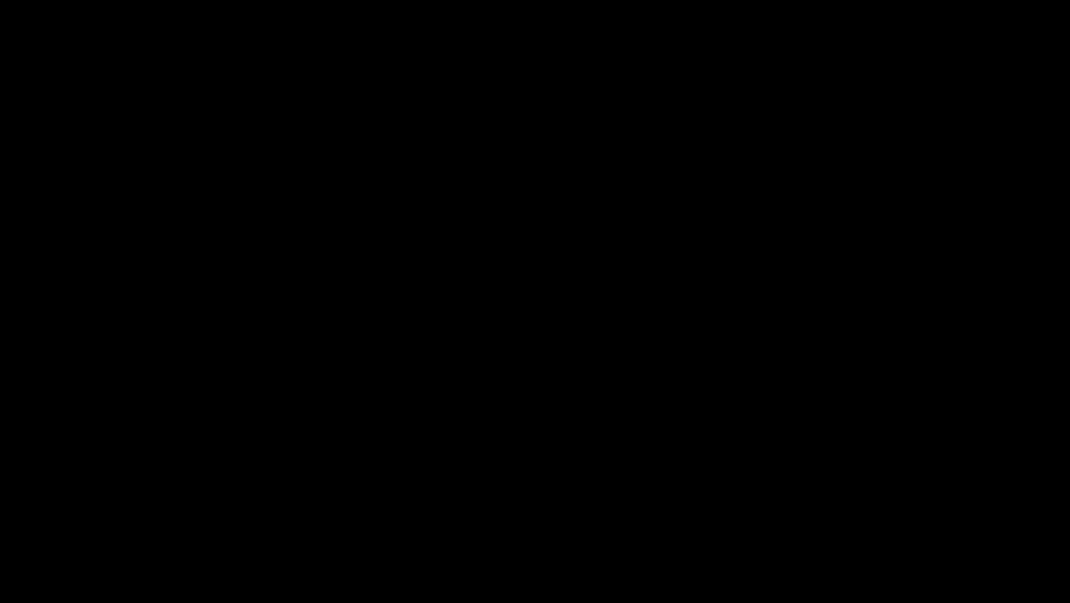